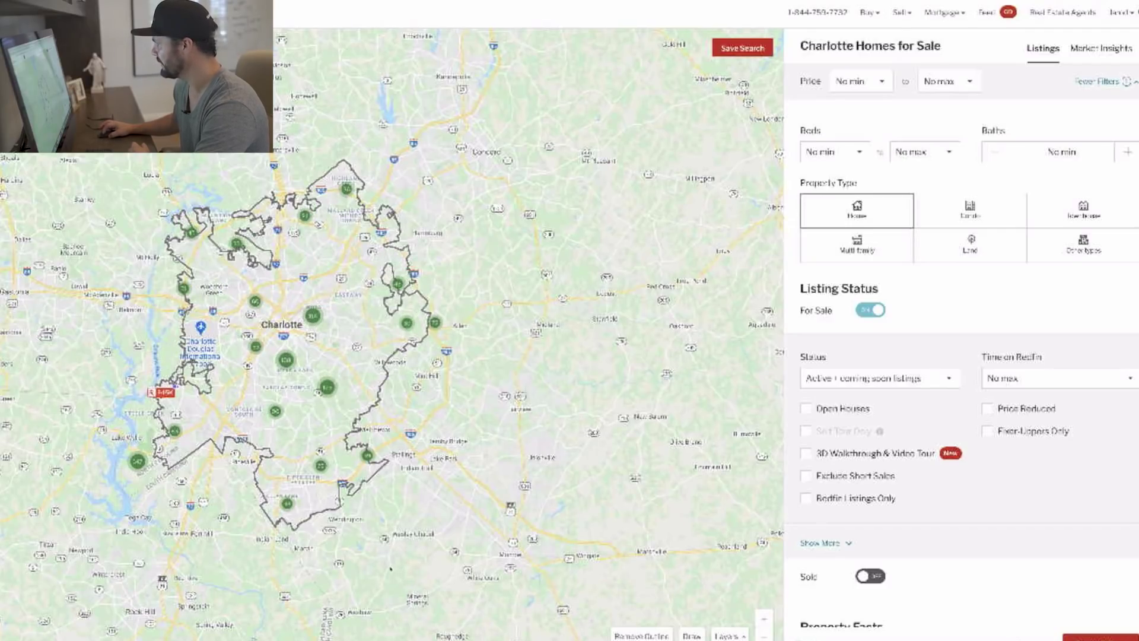
Limit the Charlotte search to fixer-uppers only, then close the filters to see matching listings.
{"action": "left_click", "coordinate": [987, 431]}
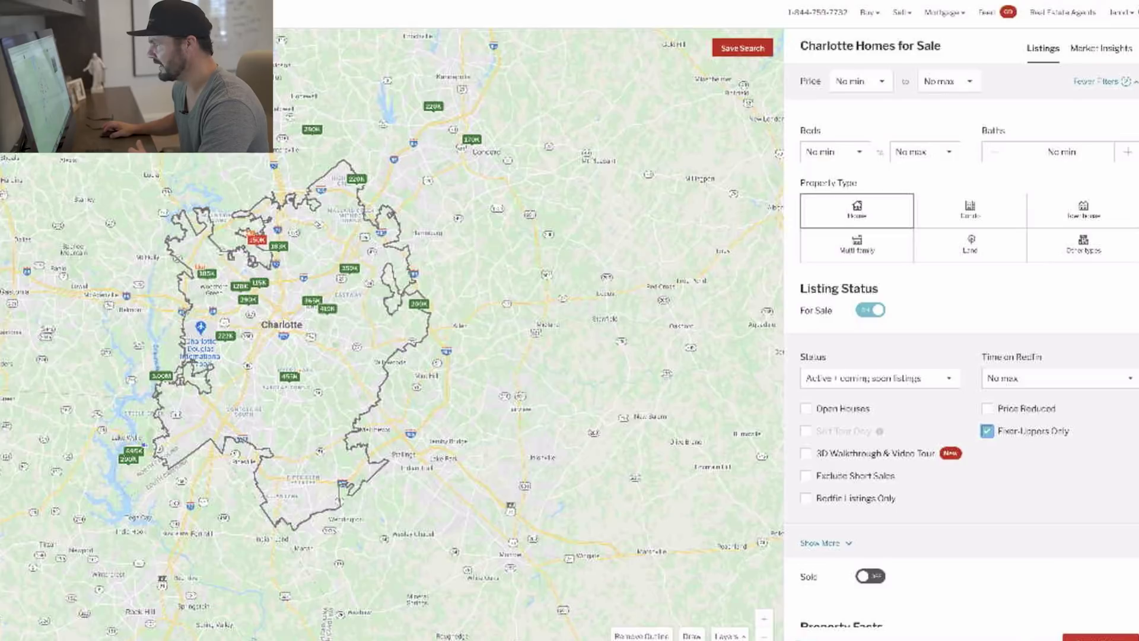
{"action": "left_click", "coordinate": [1101, 637]}
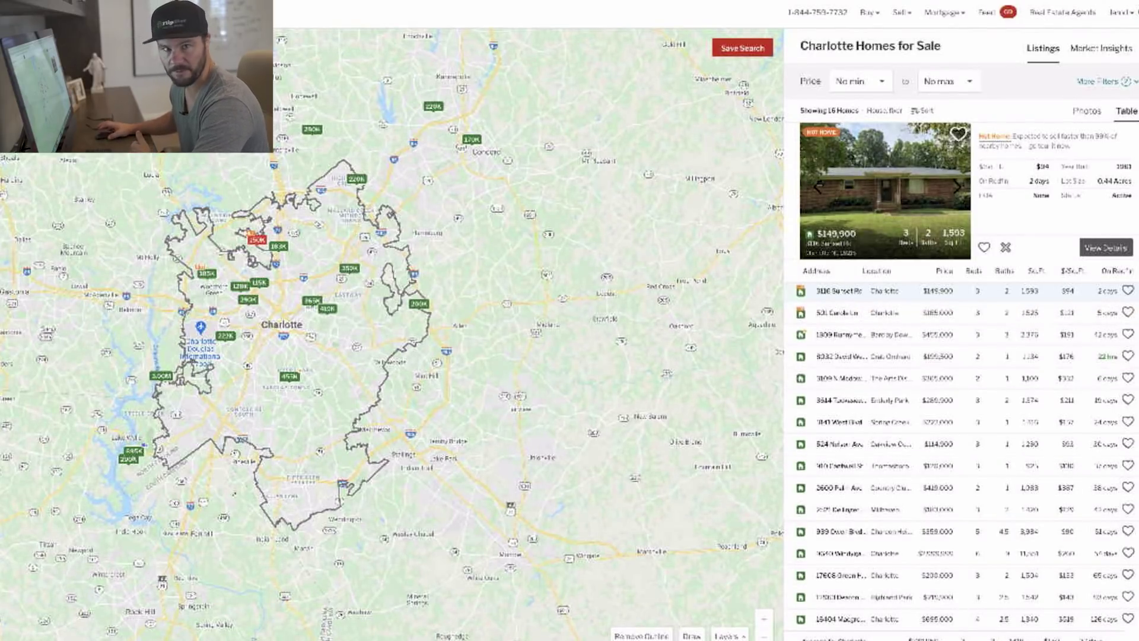
Recentre the map on Charlotte and sort the fixer-upper listings by price, lowest first.
{"action": "scroll", "coordinate": [678, 285], "scroll_direction": "up", "scroll_amount": 1}
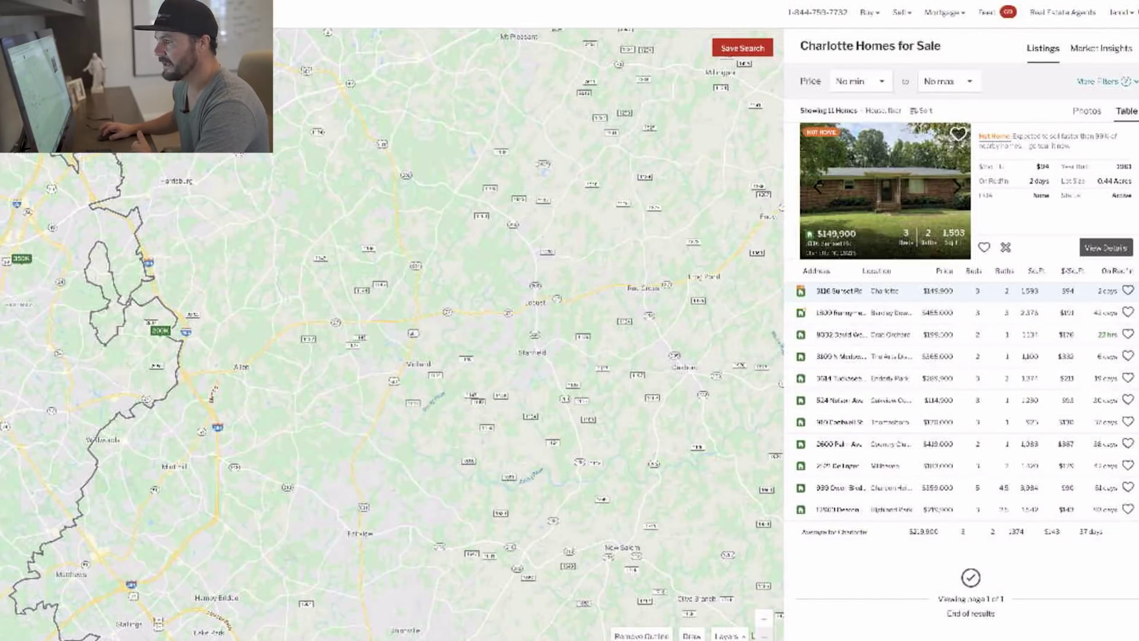
{"action": "scroll", "coordinate": [678, 285], "scroll_direction": "down", "scroll_amount": 1}
{"action": "left_click_drag", "start_coordinate": [677, 284], "coordinate": [702, 267]}
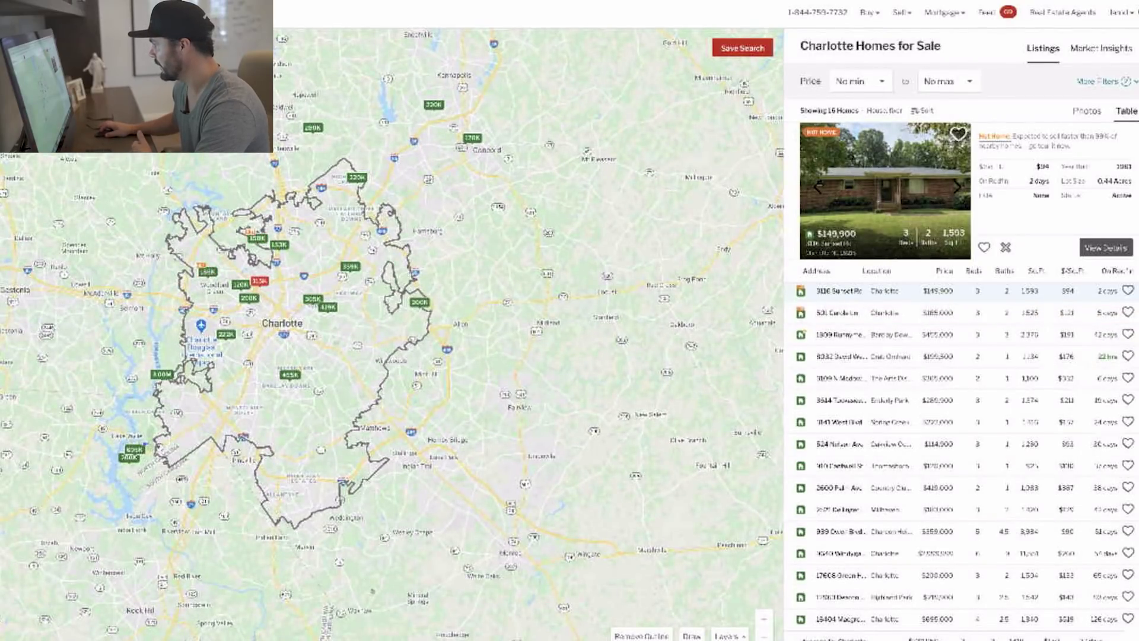
{"action": "left_click", "coordinate": [945, 270]}
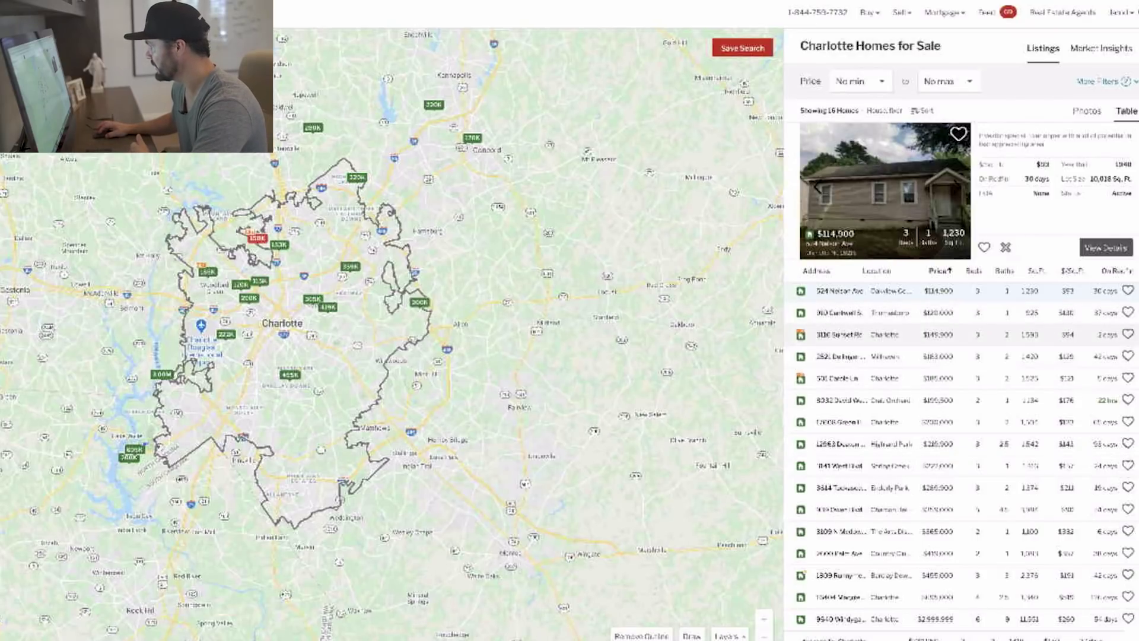
{"action": "left_click", "coordinate": [890, 312]}
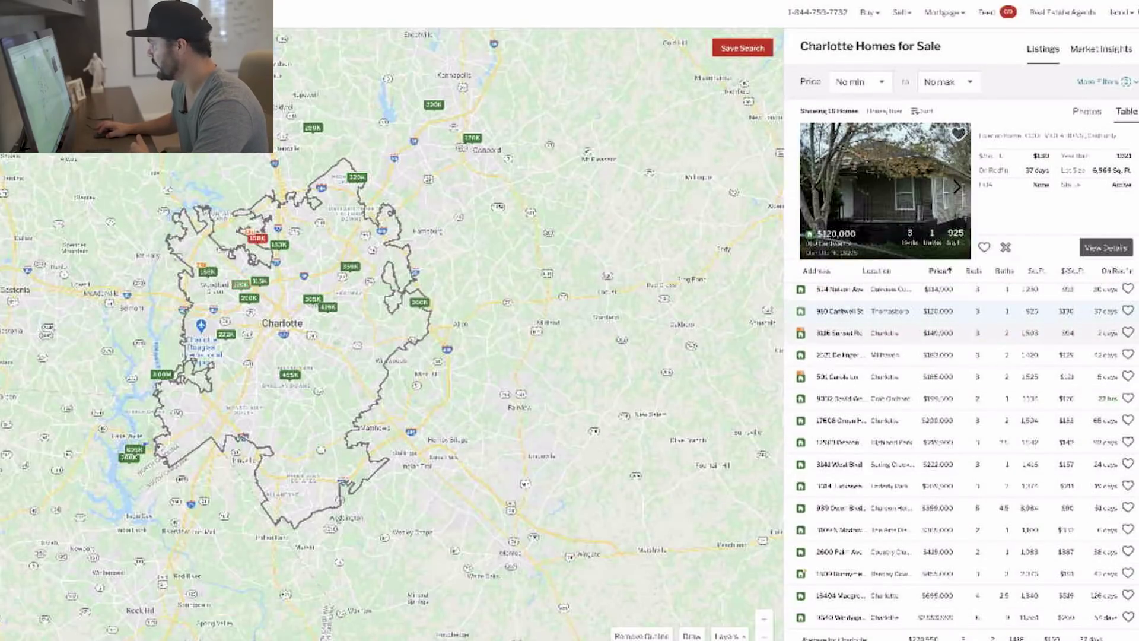
{"action": "left_click", "coordinate": [890, 333]}
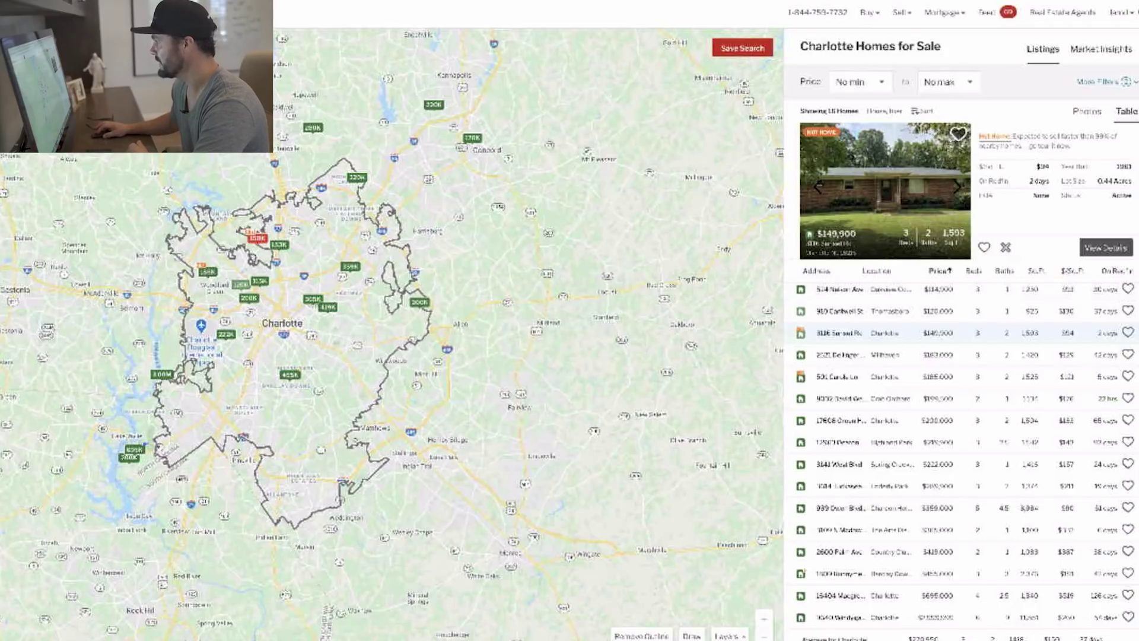
{"action": "key", "text": "ctrl+Tab"}
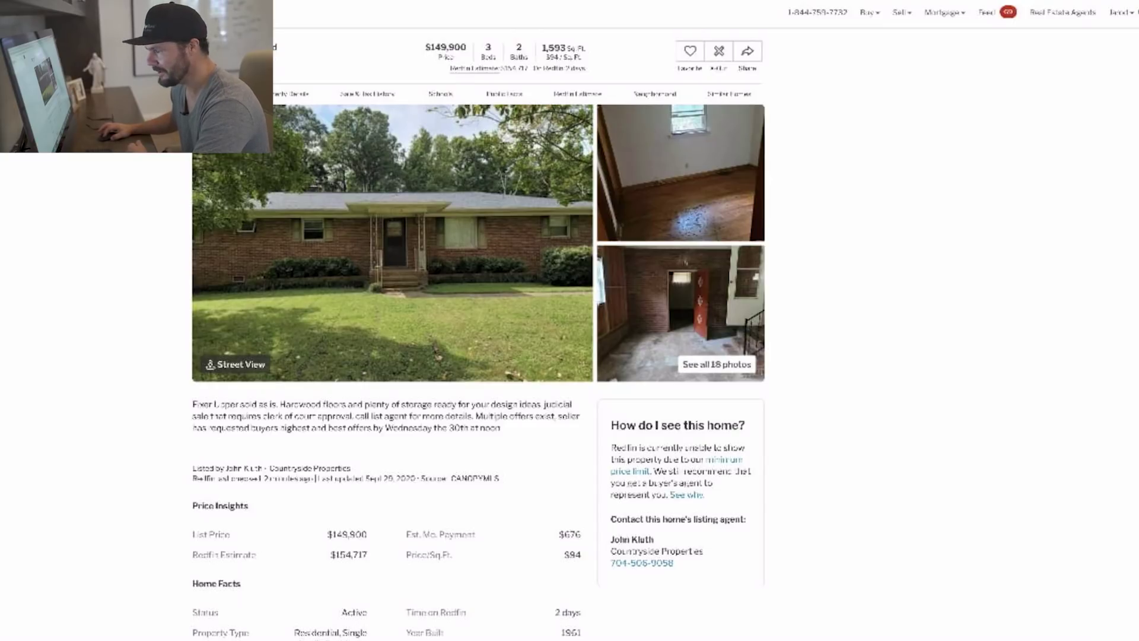
Open the full-screen gallery and browse the interior photos, from hallway through bedrooms and sunroom.
{"action": "left_click_drag", "start_coordinate": [192, 404], "coordinate": [258, 404]}
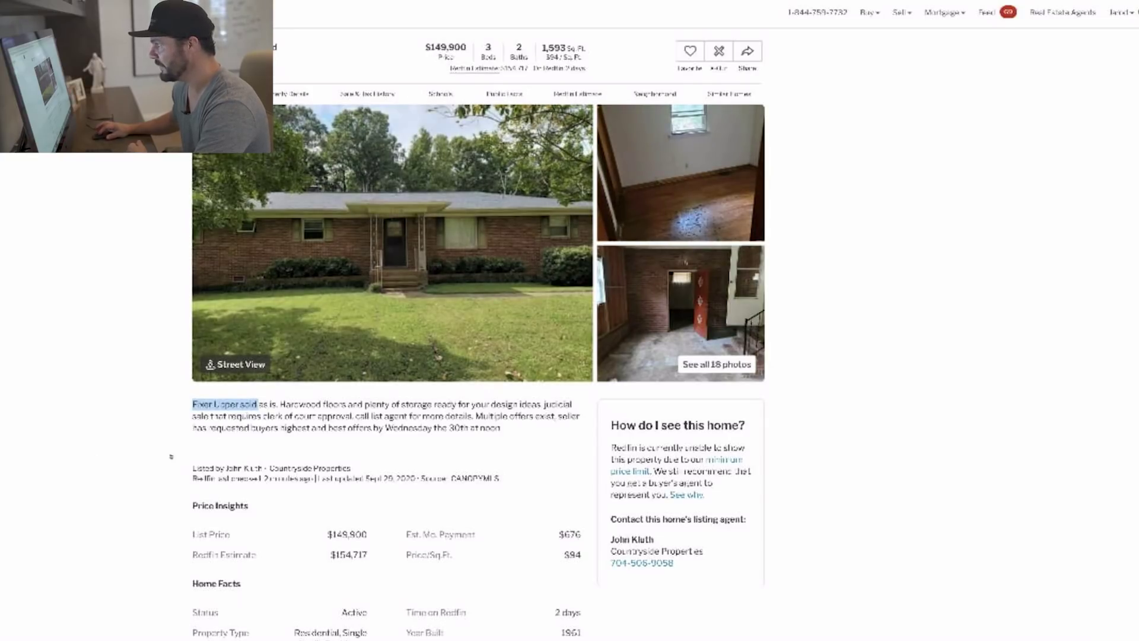
{"action": "key", "text": "Right"}
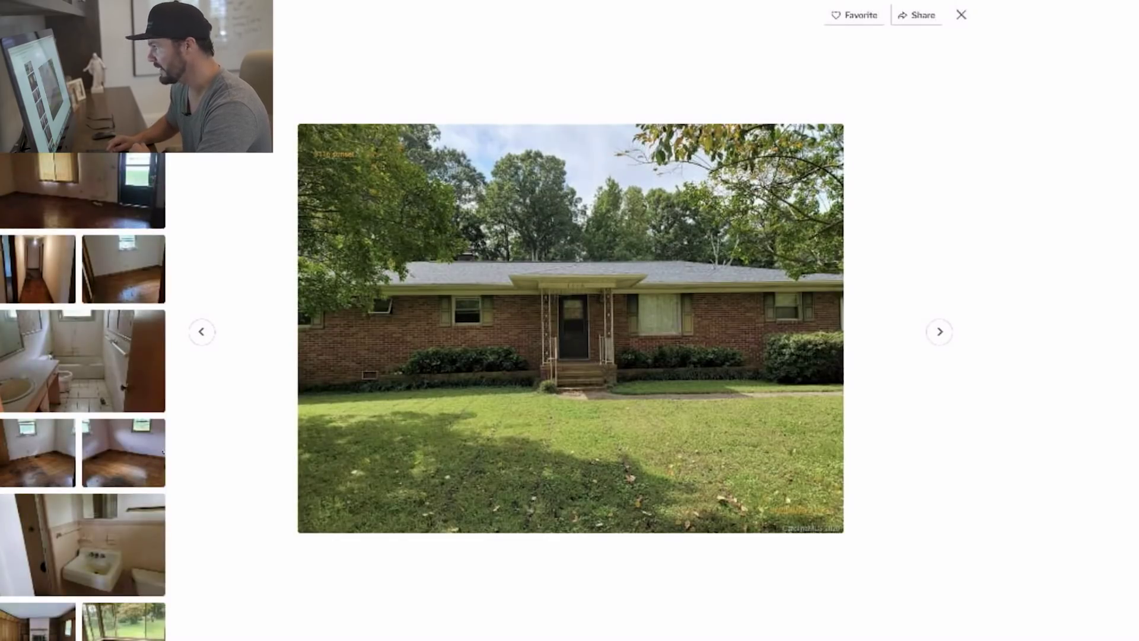
{"action": "key", "text": "Right"}
{"action": "key", "text": "Right"}
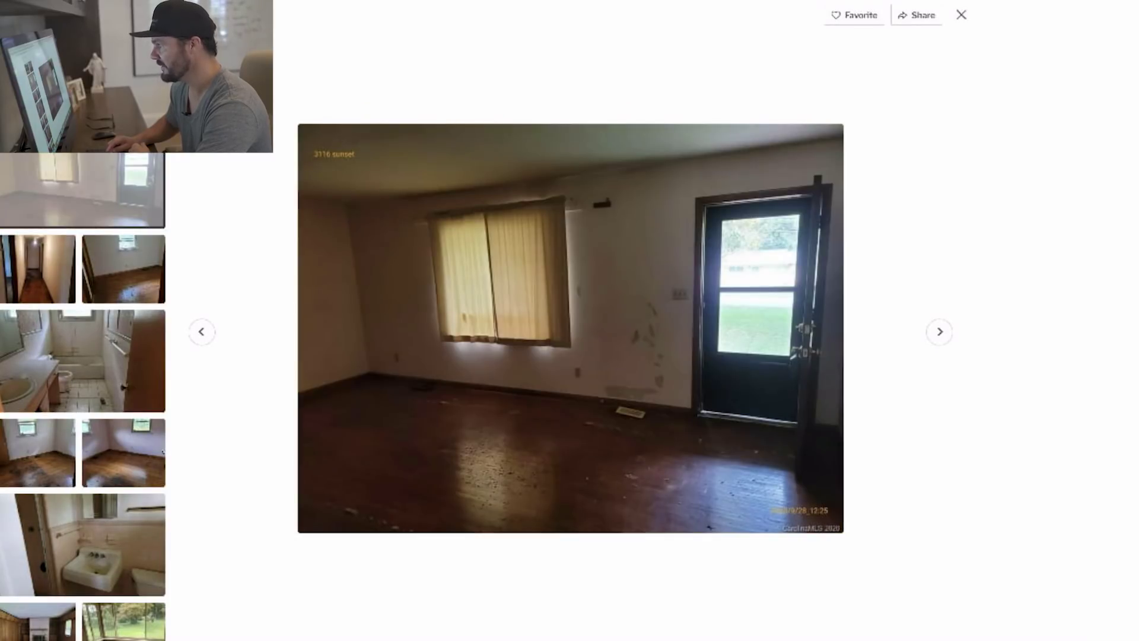
{"action": "key", "text": "Right"}
{"action": "key", "text": "Right"}
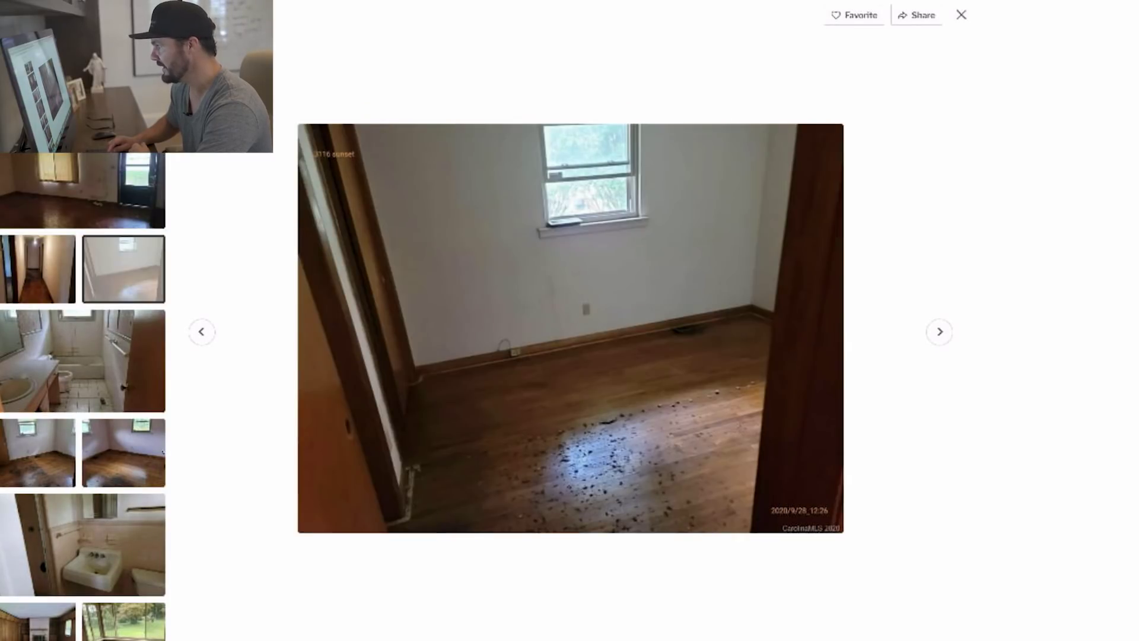
{"action": "key", "text": "Left"}
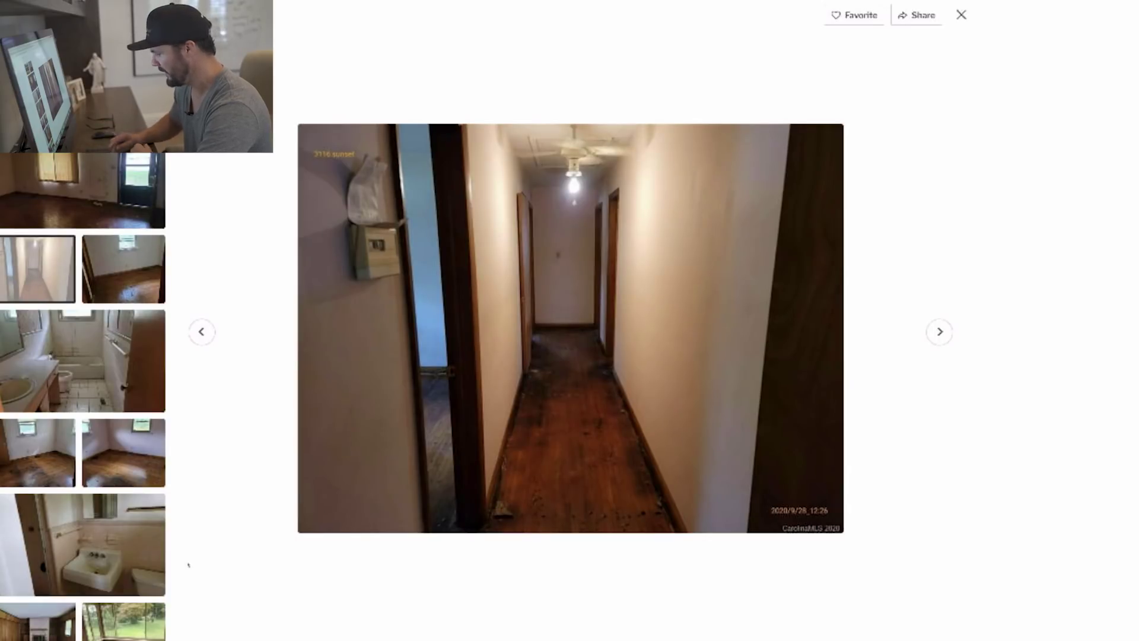
{"action": "key", "text": "Right"}
{"action": "key", "text": "Right"}
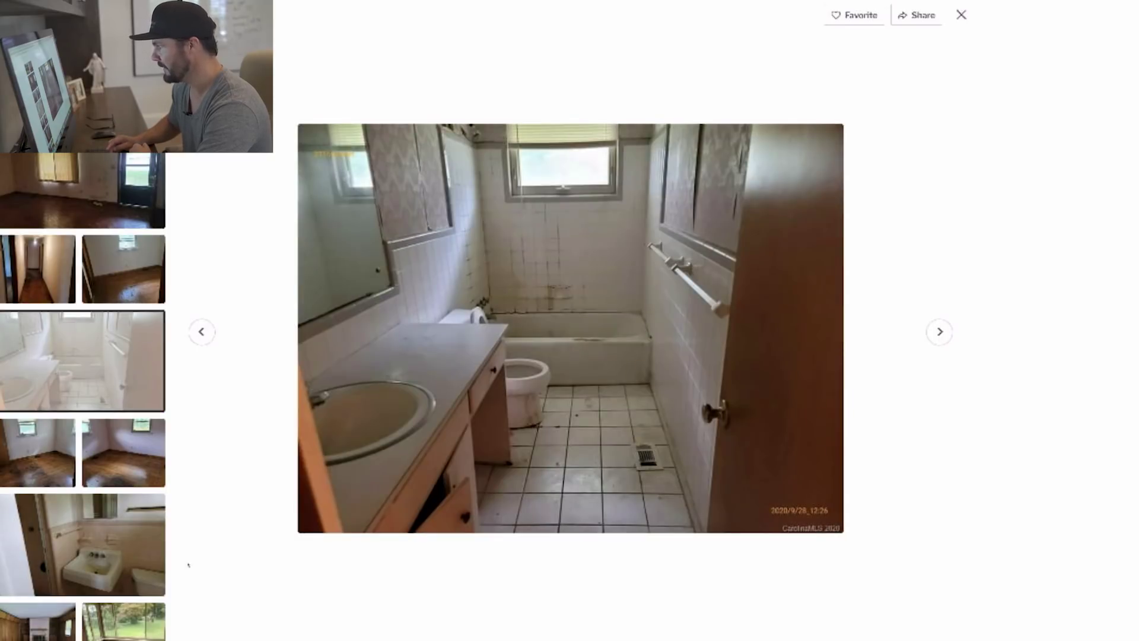
{"action": "key", "text": "Right"}
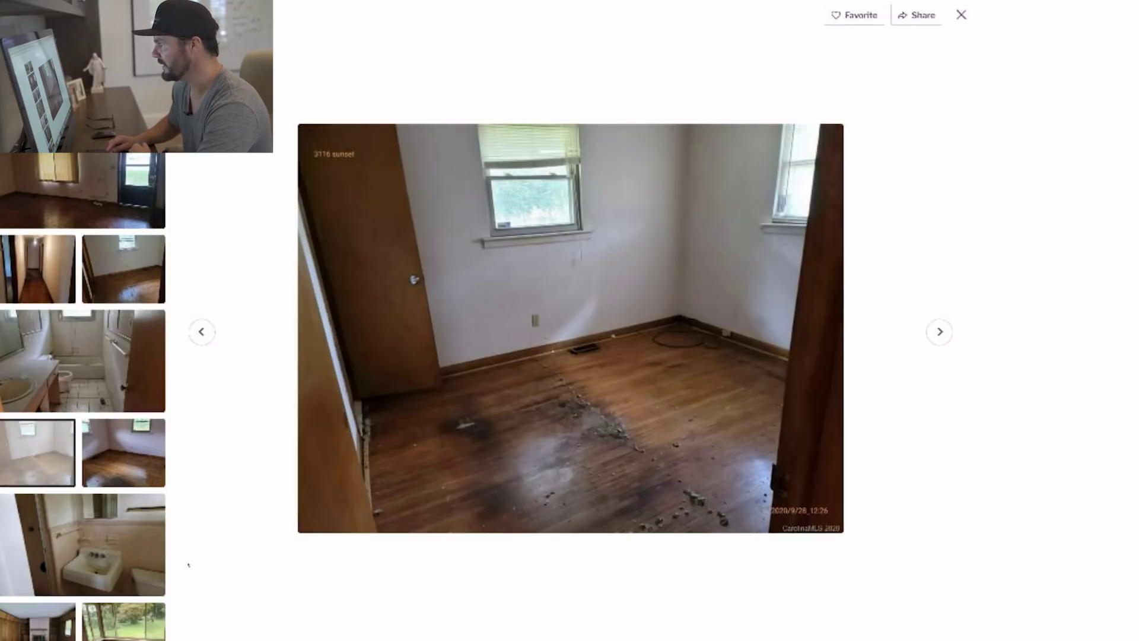
{"action": "key", "text": "Right"}
{"action": "key", "text": "Right"}
{"action": "key", "text": "Right"}
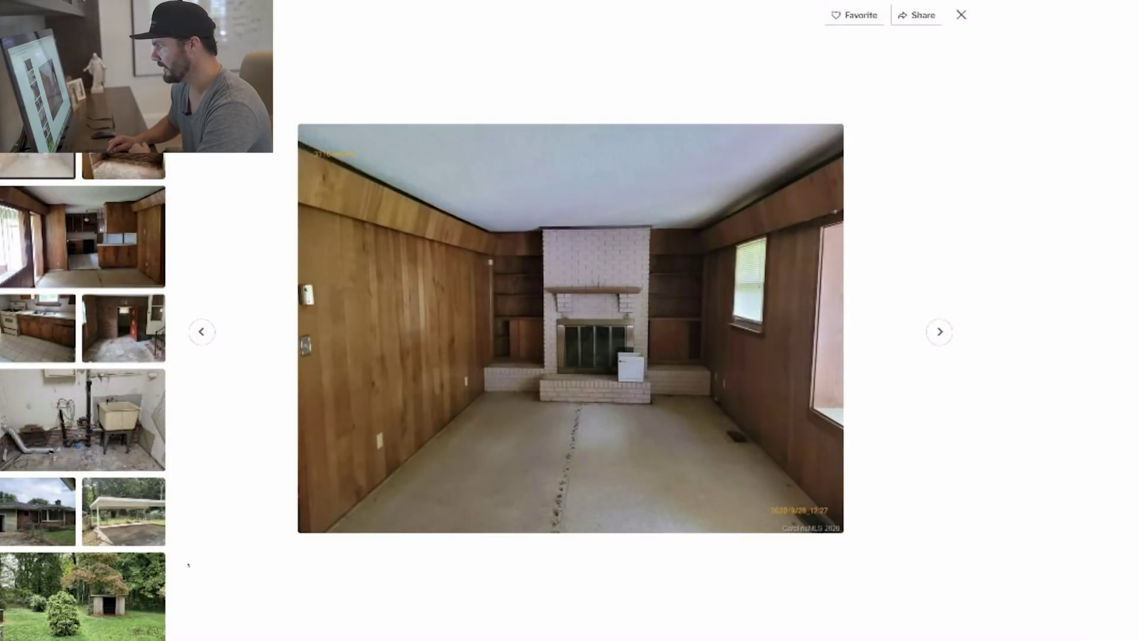
{"action": "key", "text": "Right"}
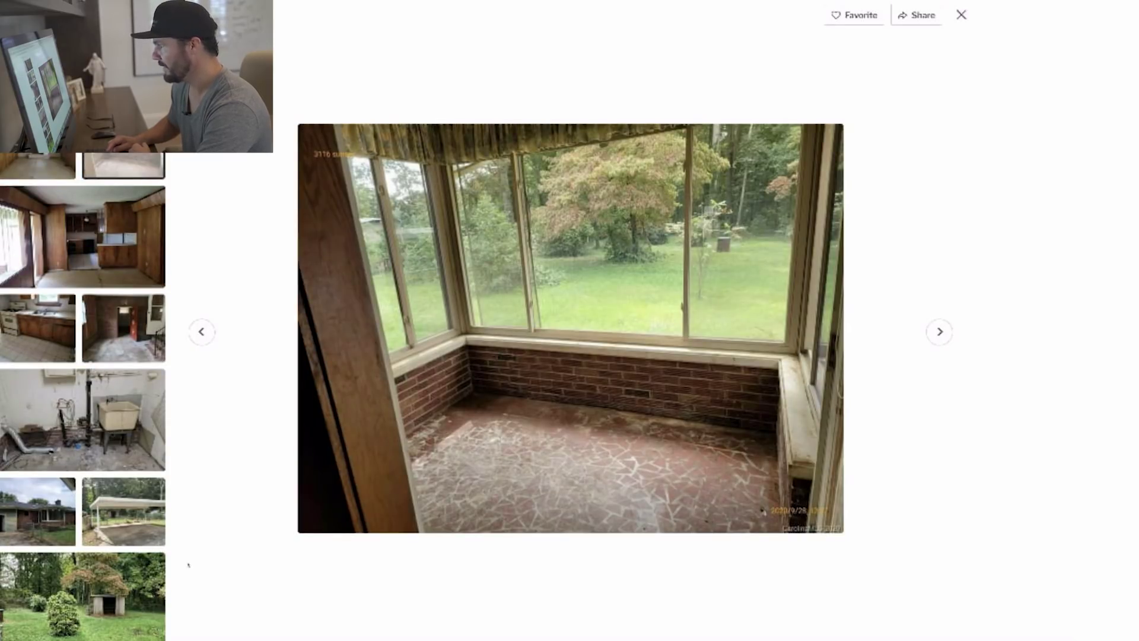
{"action": "key", "text": "Right"}
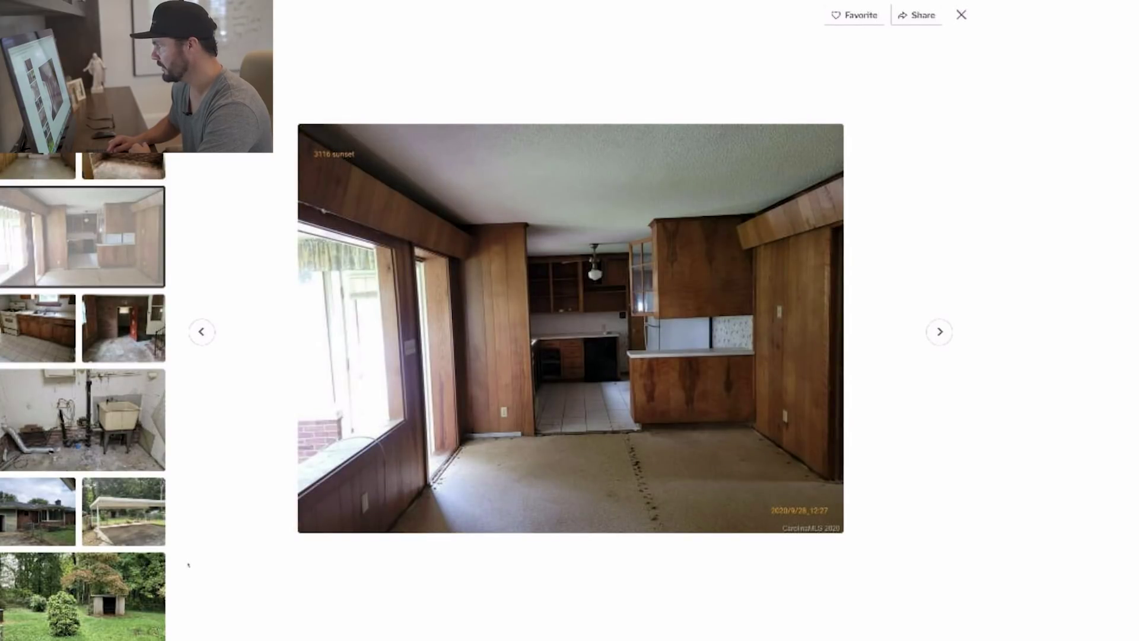
Browse the kitchen, laundry and exterior photos, ending on the carport with the fenced backyard.
{"action": "key", "text": "Right"}
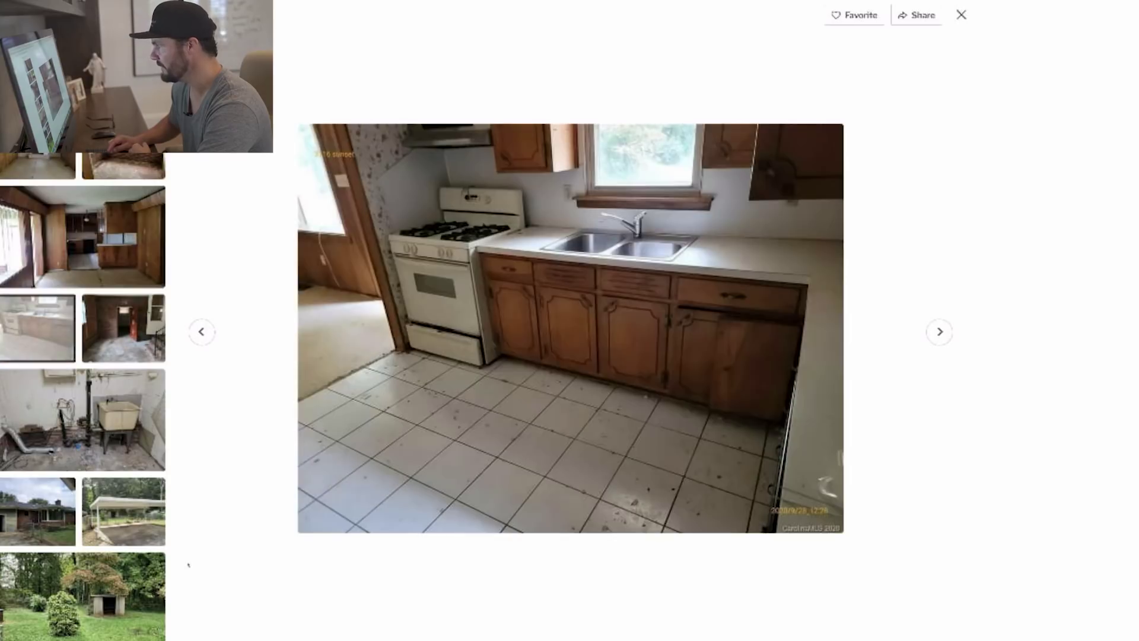
{"action": "key", "text": "Right"}
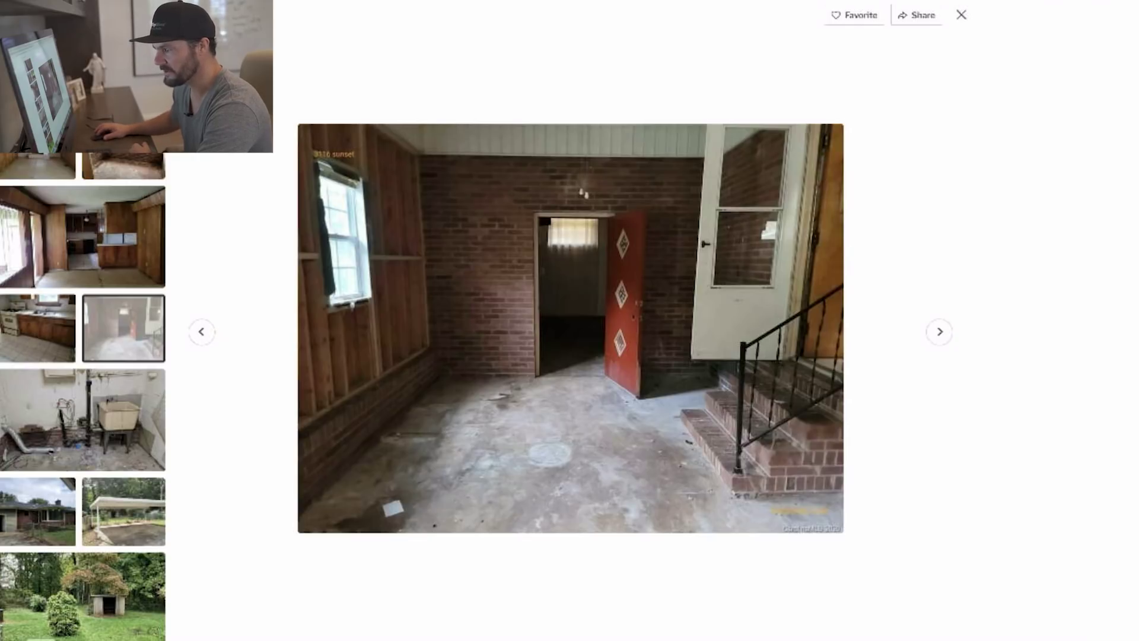
{"action": "key", "text": "Right"}
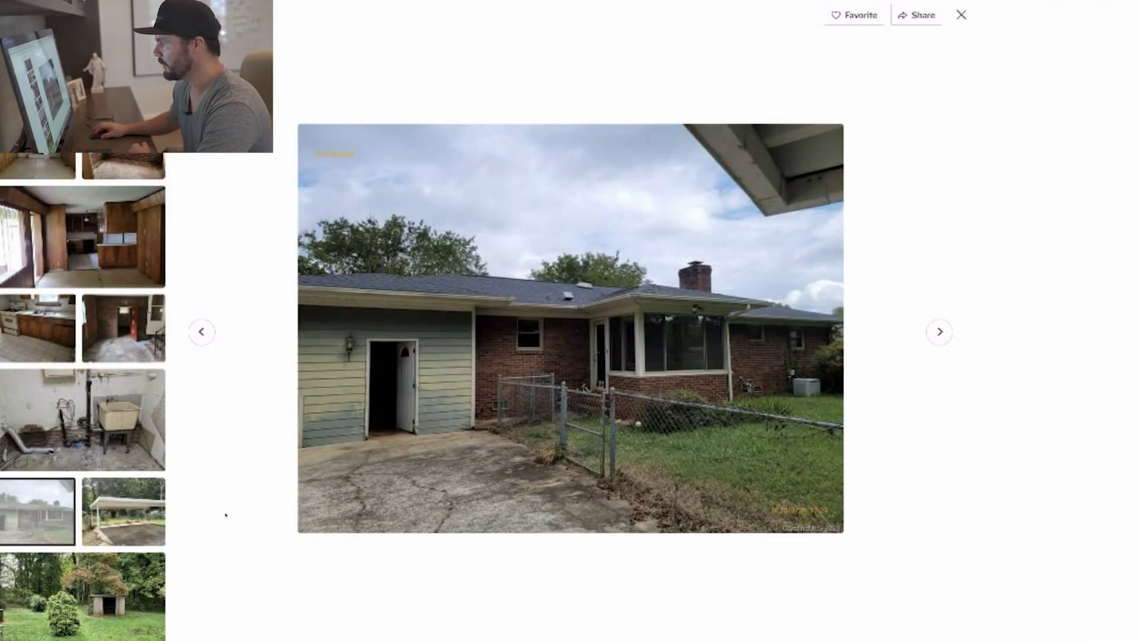
{"action": "key", "text": "Left"}
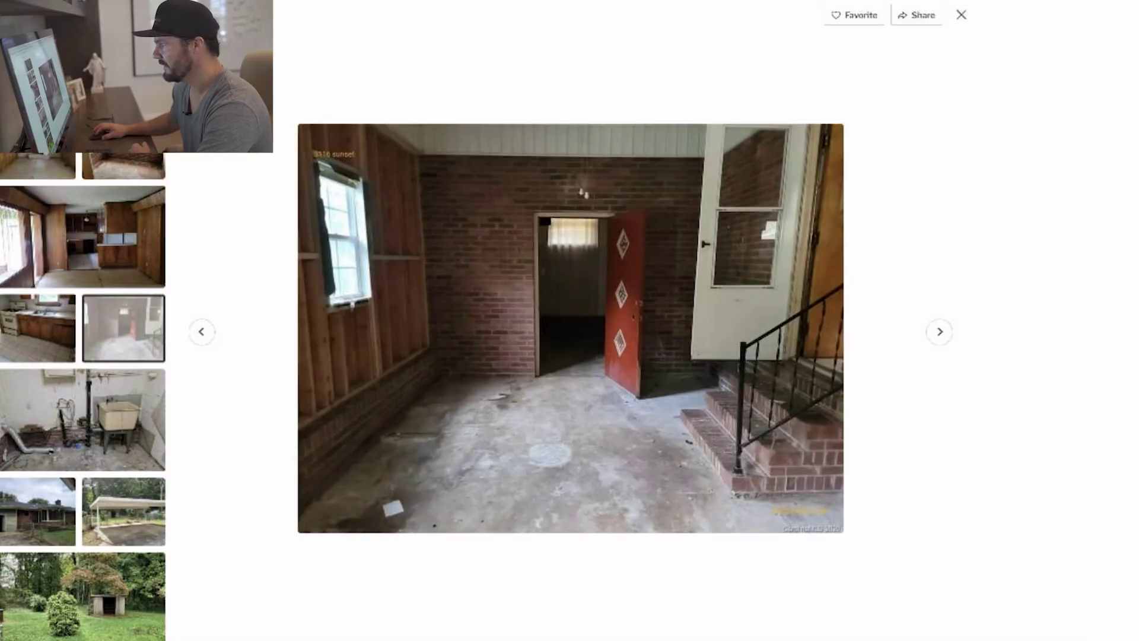
{"action": "key", "text": "Right"}
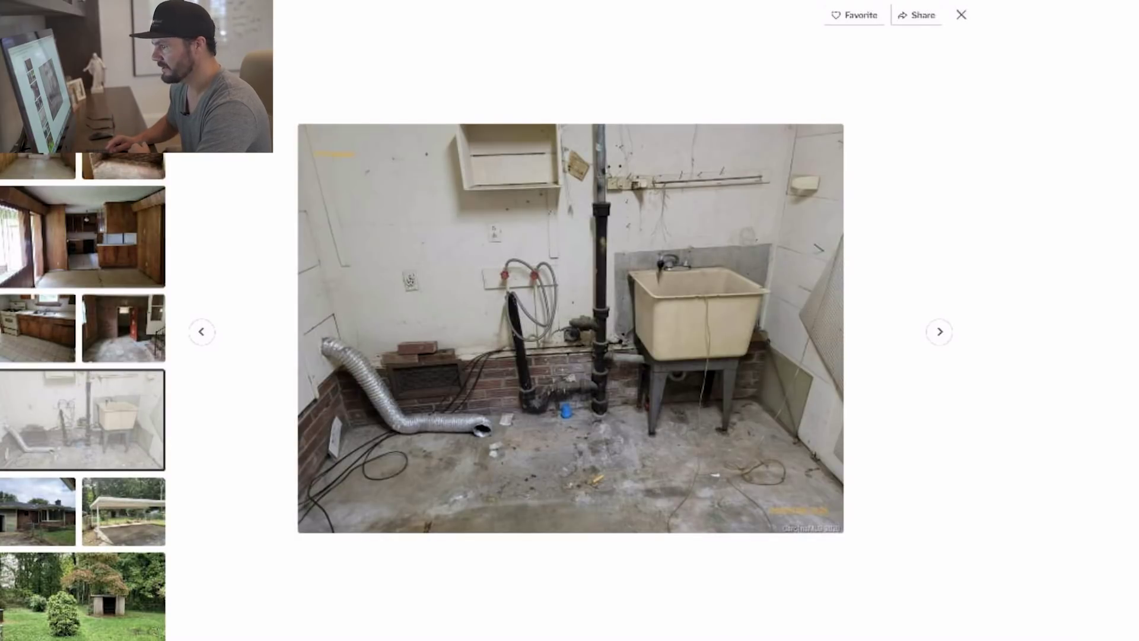
{"action": "key", "text": "Right"}
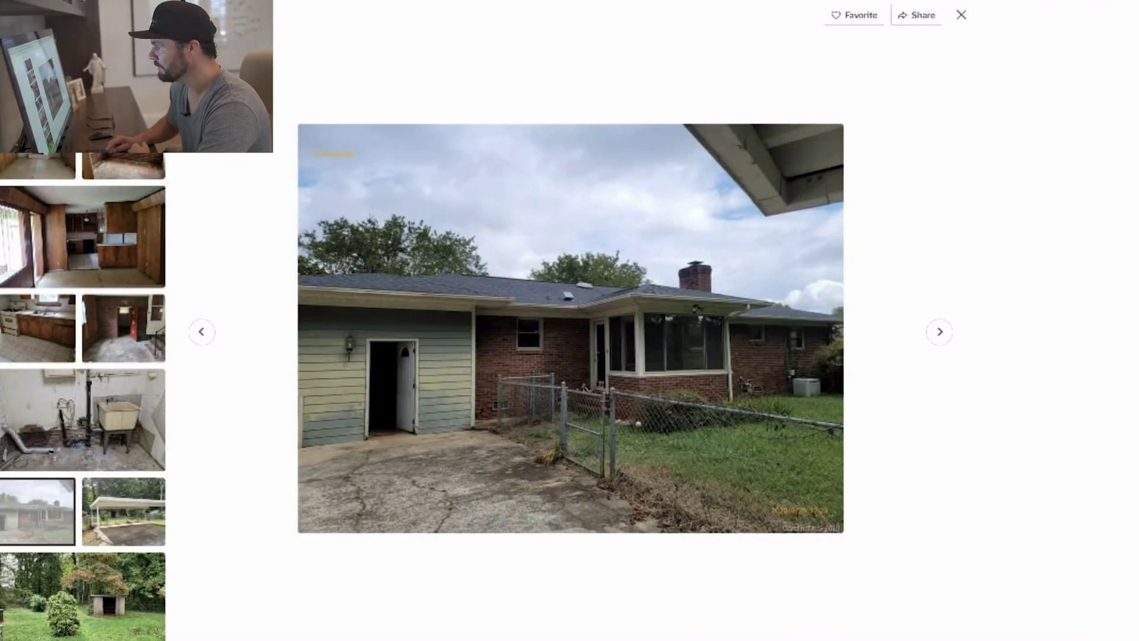
{"action": "key", "text": "Right"}
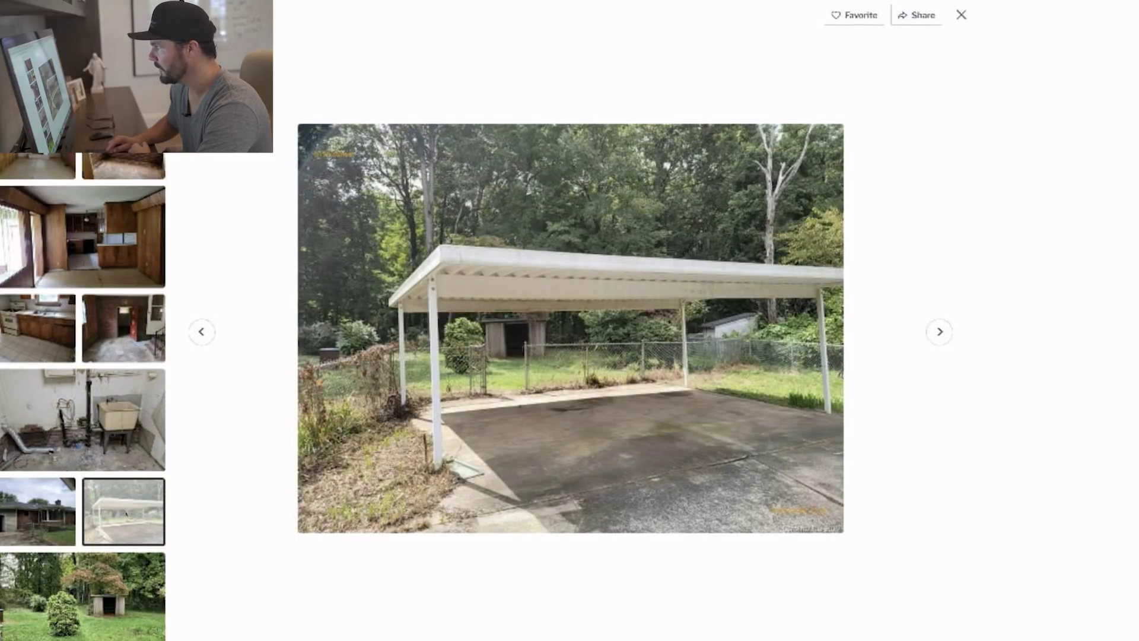
{"action": "key", "text": "Right"}
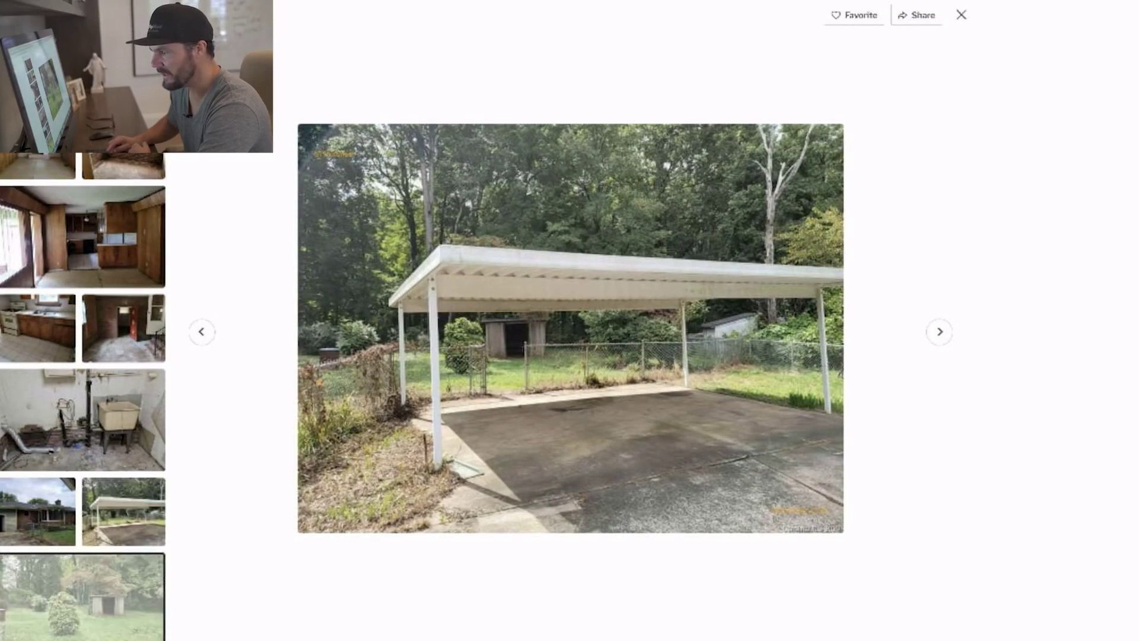
{"action": "key", "text": "Right"}
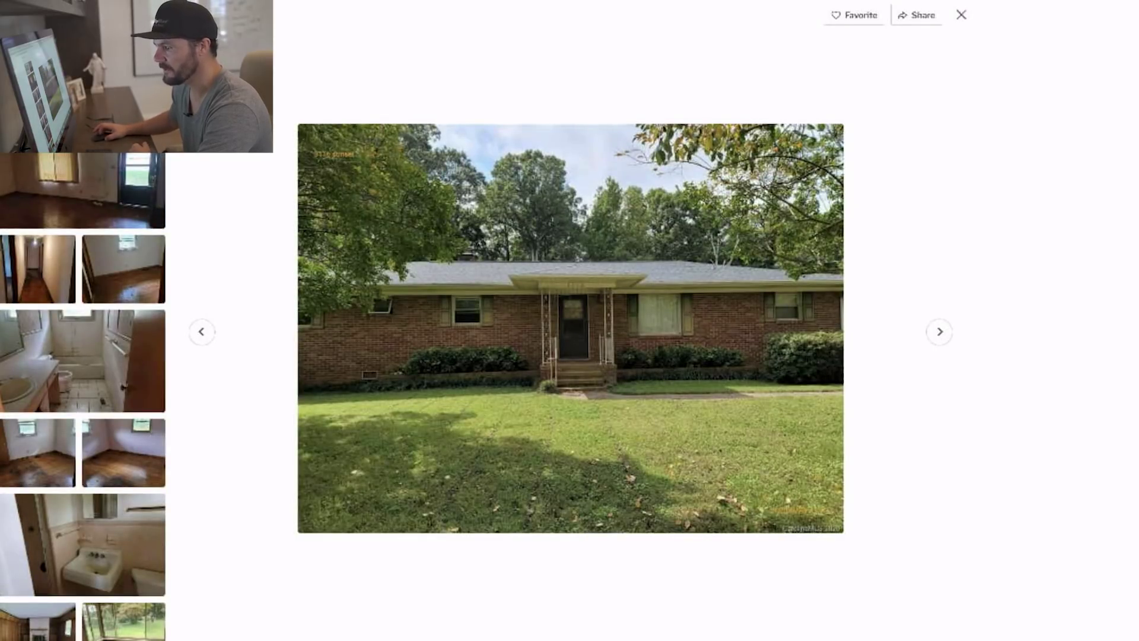
{"action": "scroll", "coordinate": [84, 396], "scroll_direction": "down", "scroll_amount": 5}
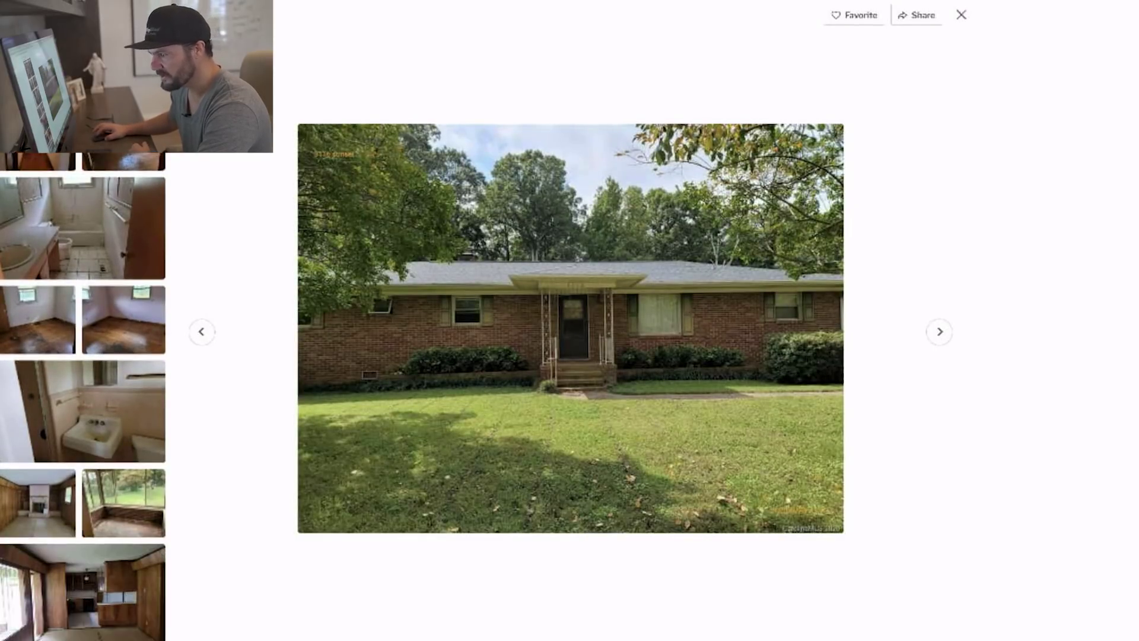
{"action": "scroll", "coordinate": [83, 396], "scroll_direction": "down", "scroll_amount": 3}
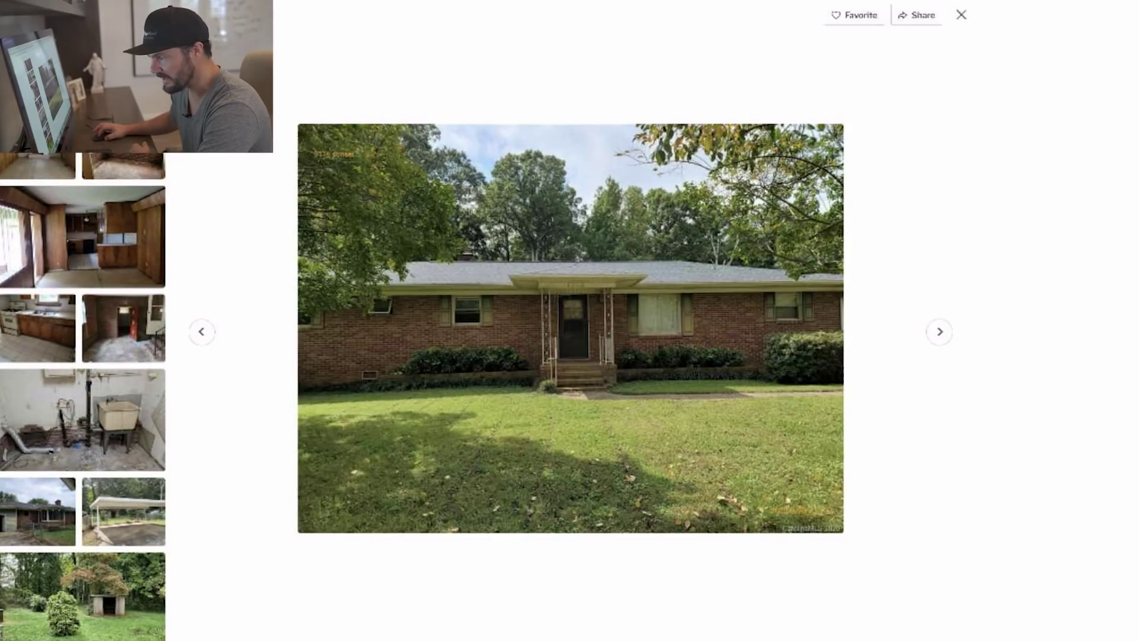
{"action": "left_click", "coordinate": [123, 511]}
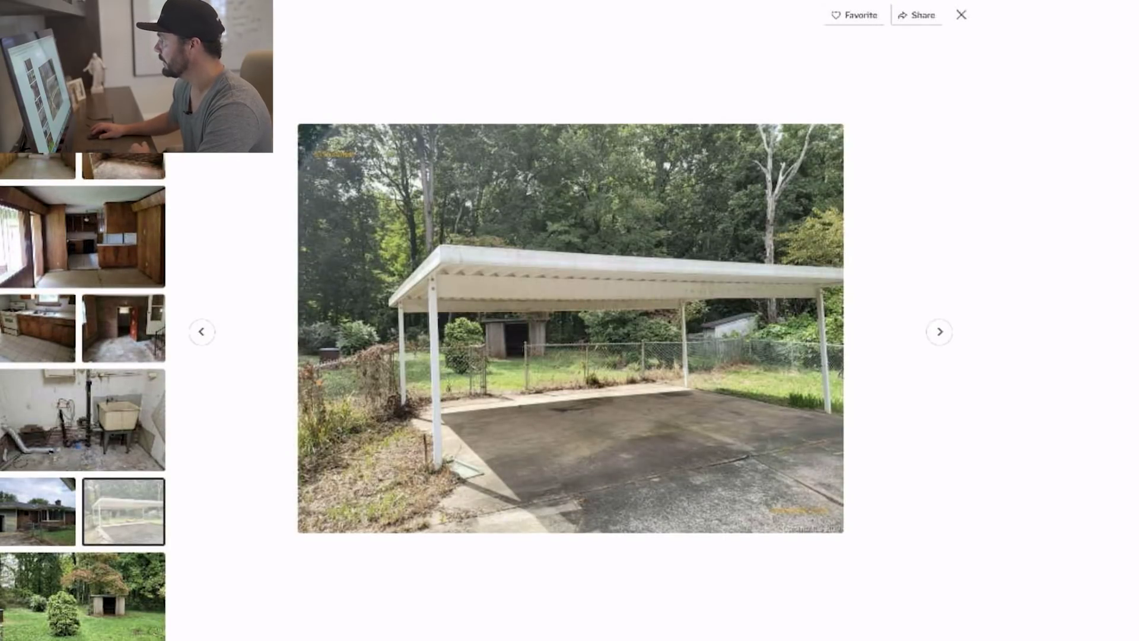
Close the gallery and review Home Facts and the $676 monthly payment estimate, then return to the top.
{"action": "key", "text": "Escape"}
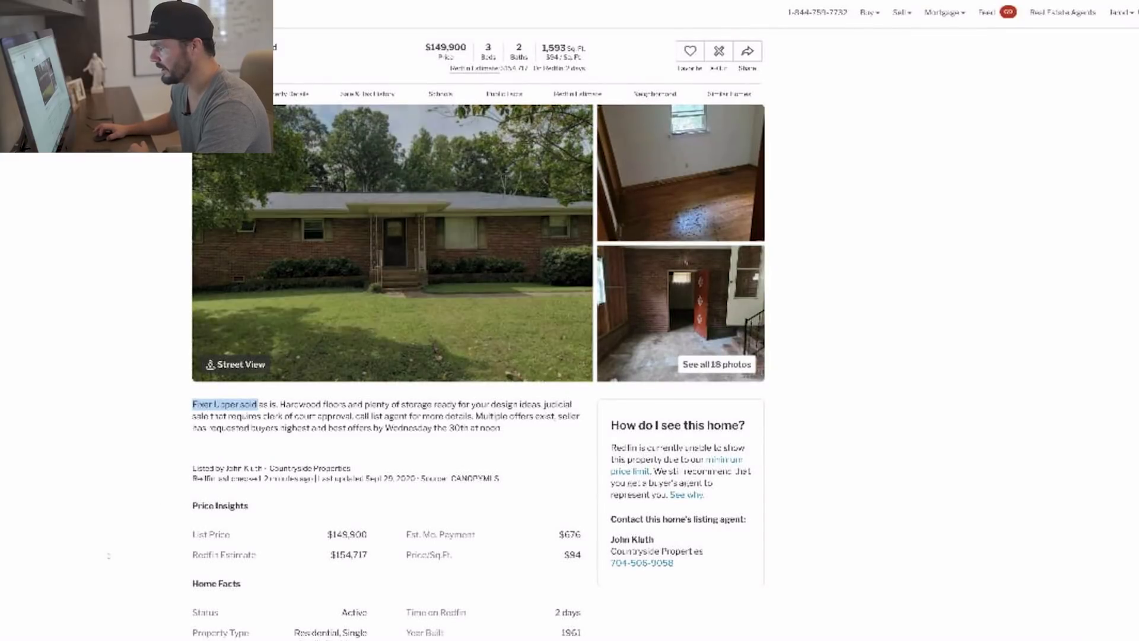
{"action": "scroll", "coordinate": [108, 550], "scroll_direction": "down", "scroll_amount": 3}
{"action": "scroll", "coordinate": [107, 551], "scroll_direction": "down", "scroll_amount": 2}
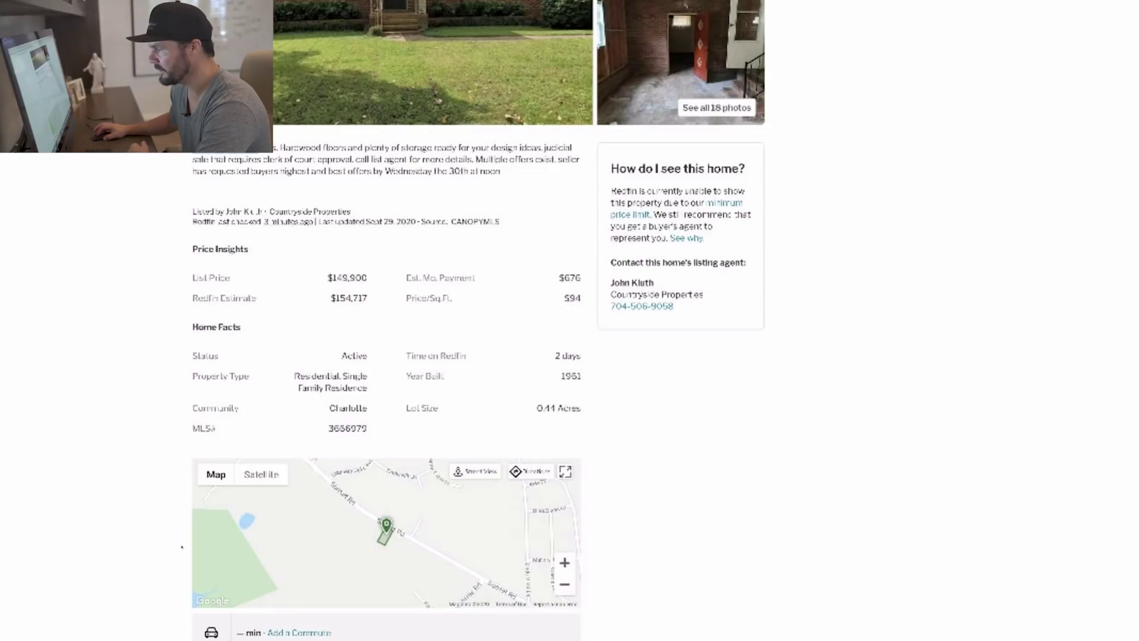
{"action": "scroll", "coordinate": [105, 526], "scroll_direction": "down", "scroll_amount": 5}
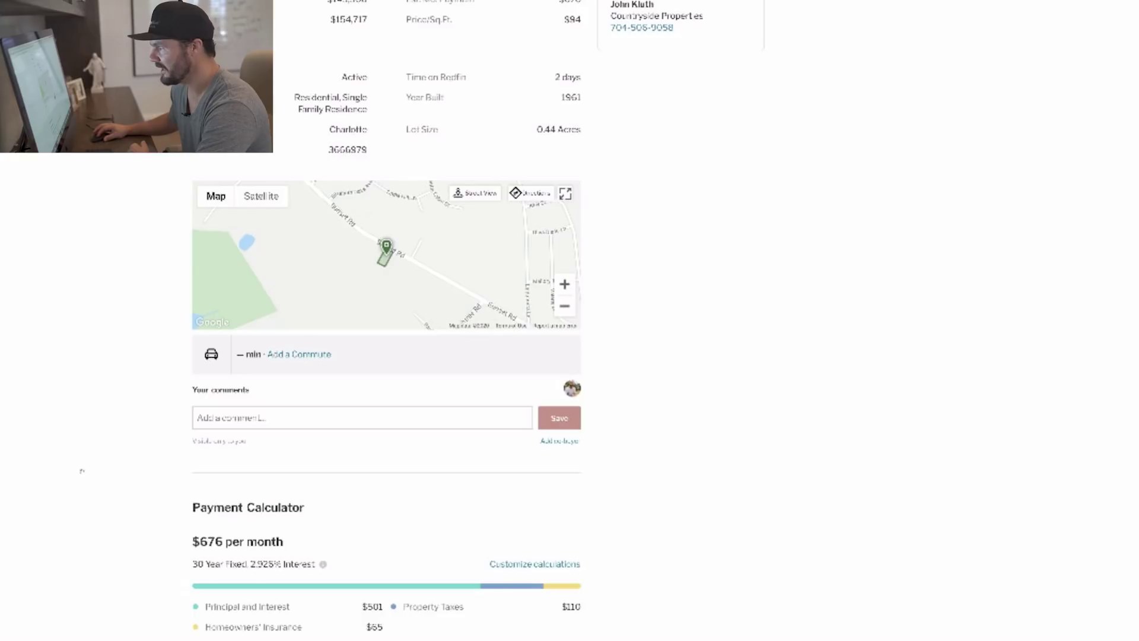
{"action": "scroll", "coordinate": [119, 476], "scroll_direction": "up", "scroll_amount": 10}
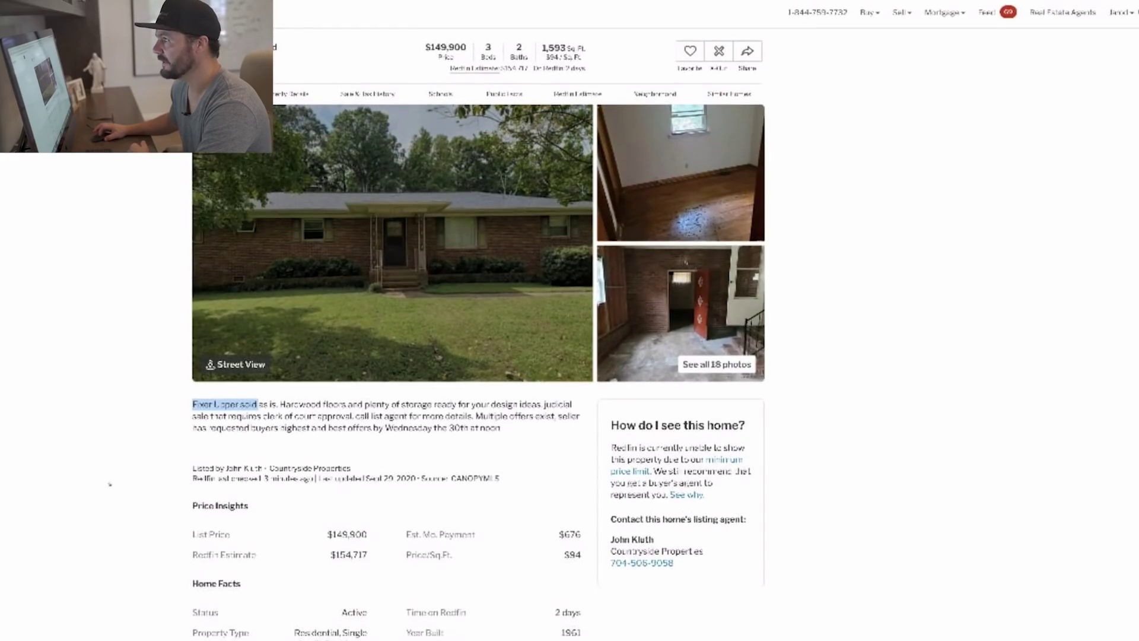
{"action": "scroll", "coordinate": [113, 482], "scroll_direction": "down", "scroll_amount": 4}
{"action": "scroll", "coordinate": [108, 482], "scroll_direction": "down", "scroll_amount": 14}
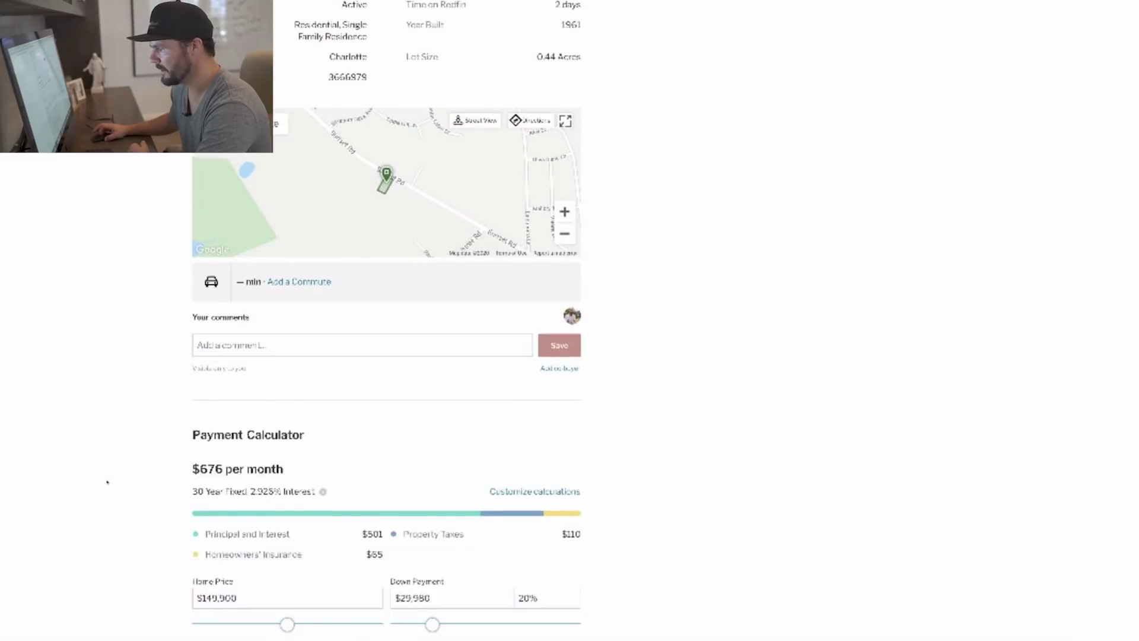
{"action": "scroll", "coordinate": [108, 482], "scroll_direction": "down", "scroll_amount": 3}
{"action": "scroll", "coordinate": [110, 482], "scroll_direction": "up", "scroll_amount": 20}
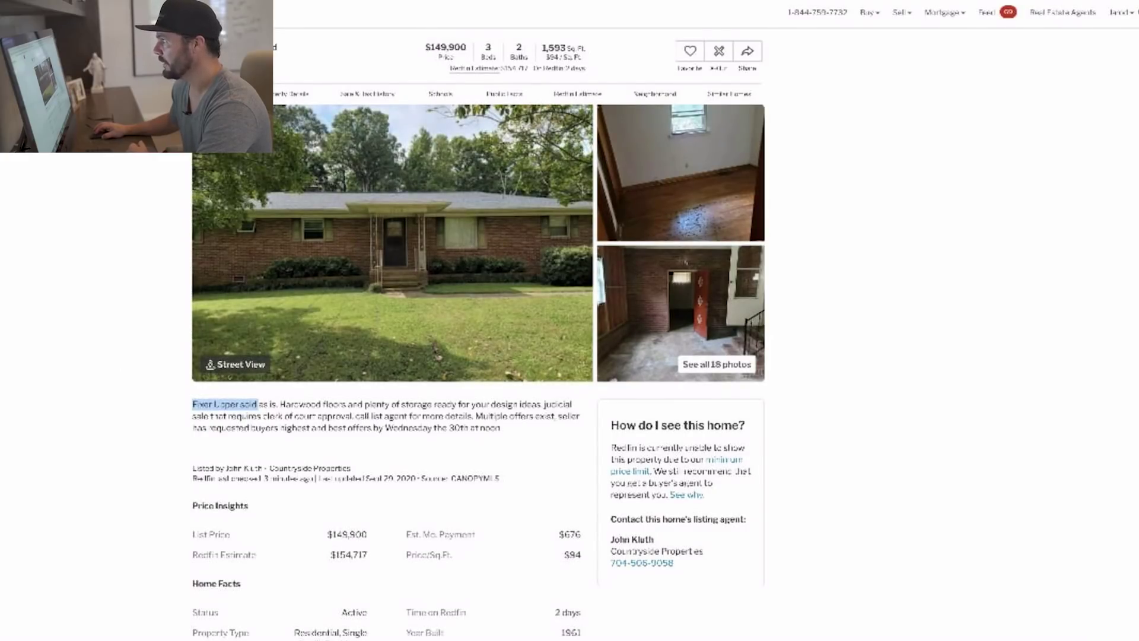
{"action": "left_click", "coordinate": [690, 51]}
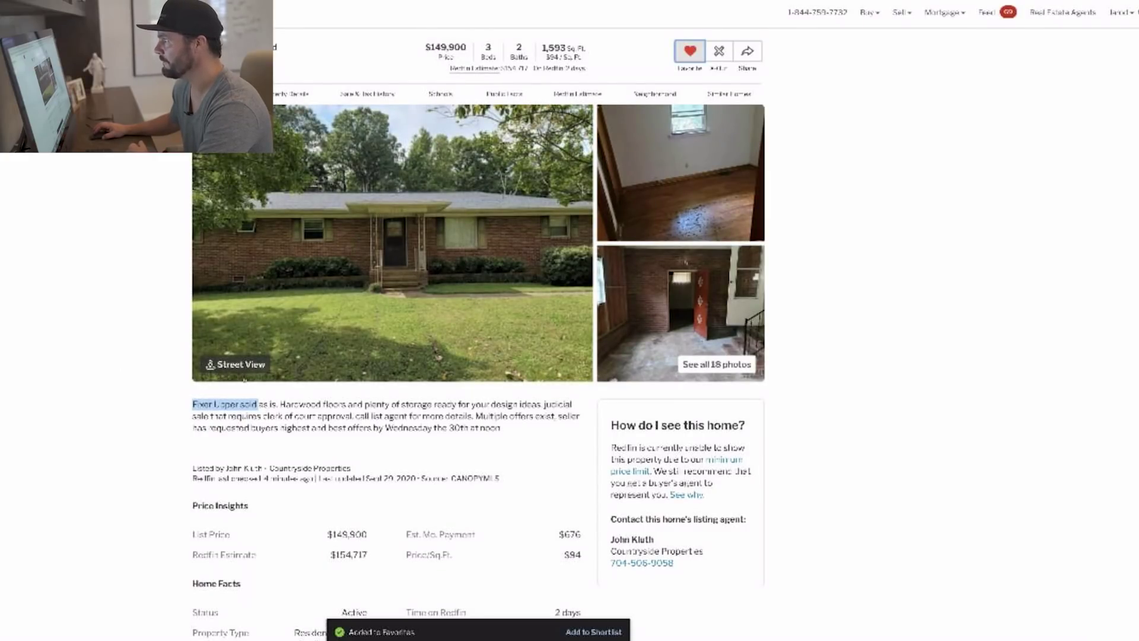
{"action": "right_click", "coordinate": [423, 1]}
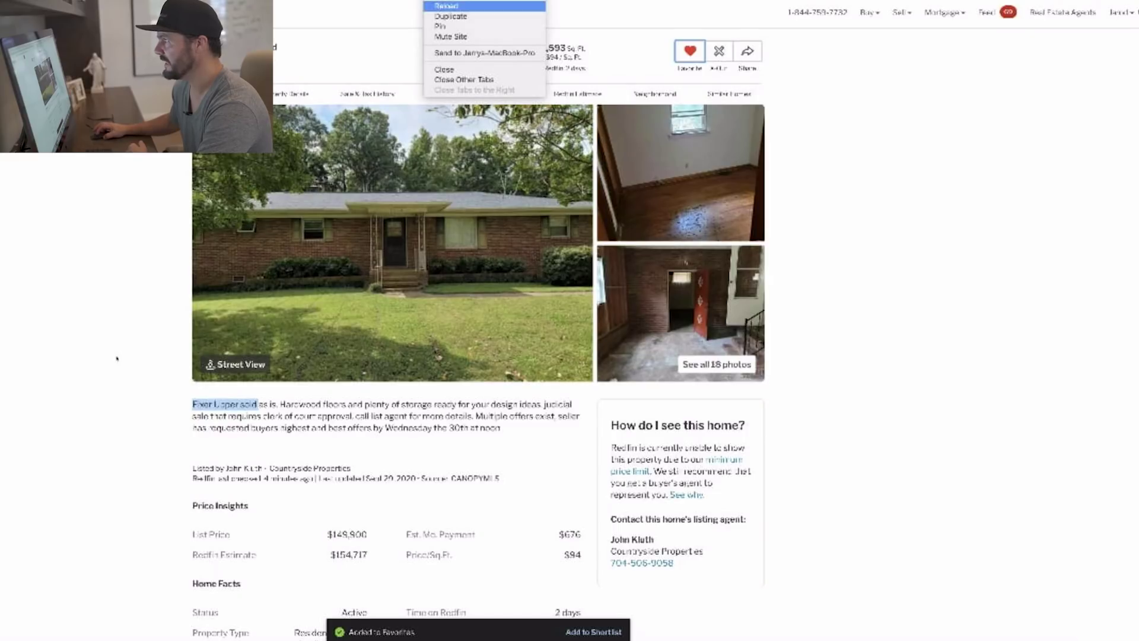
{"action": "left_click", "coordinate": [451, 17]}
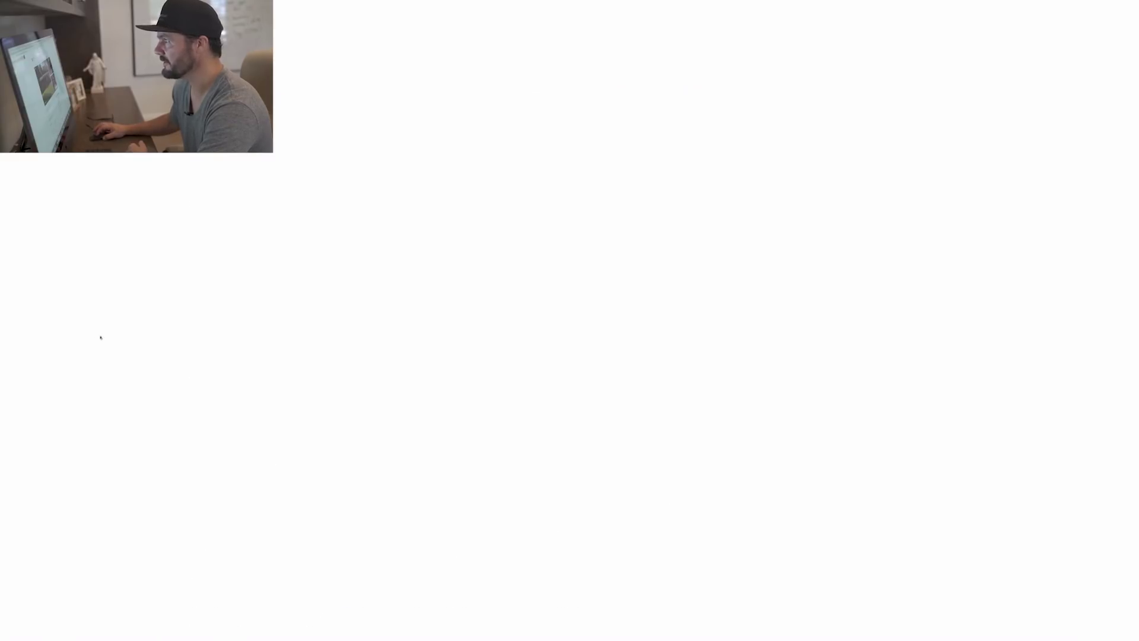
{"action": "left_click", "coordinate": [320, 1]}
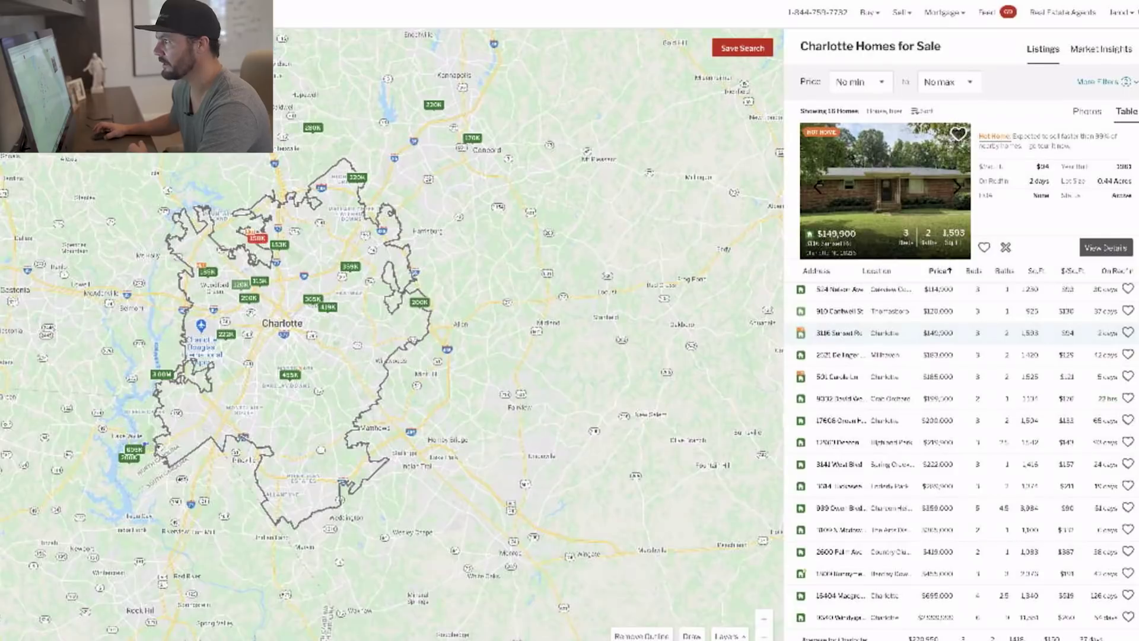
{"action": "key", "text": "ctrl+Tab"}
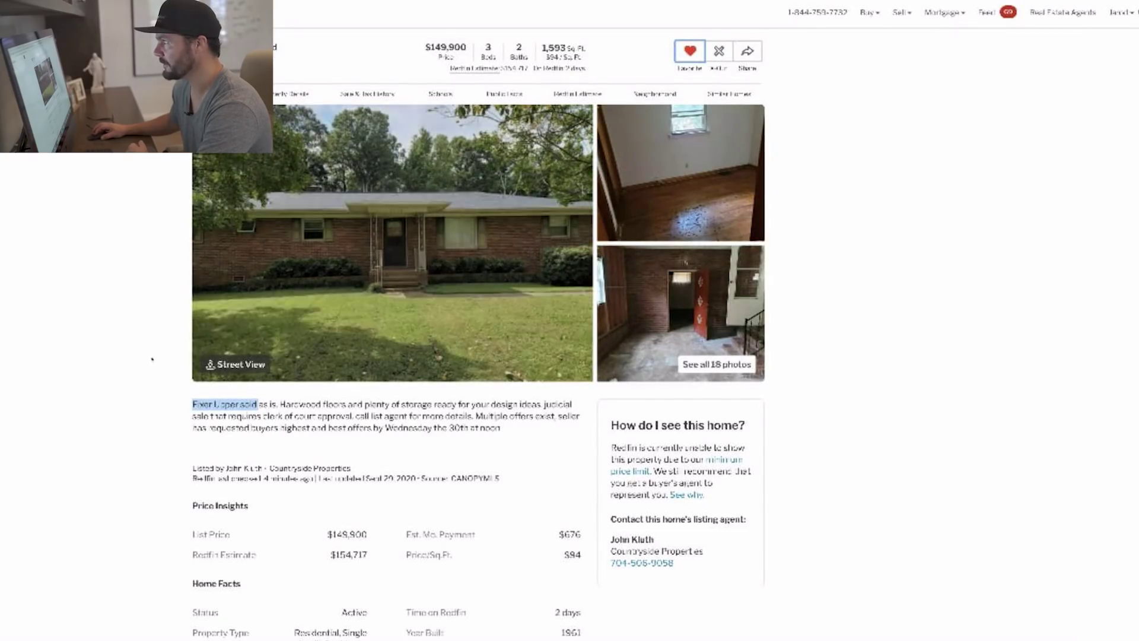
Review neighborhood info: Walk Score 4, Transit Score 25, $235K median list price in 28216.
{"action": "left_click", "coordinate": [172, 337]}
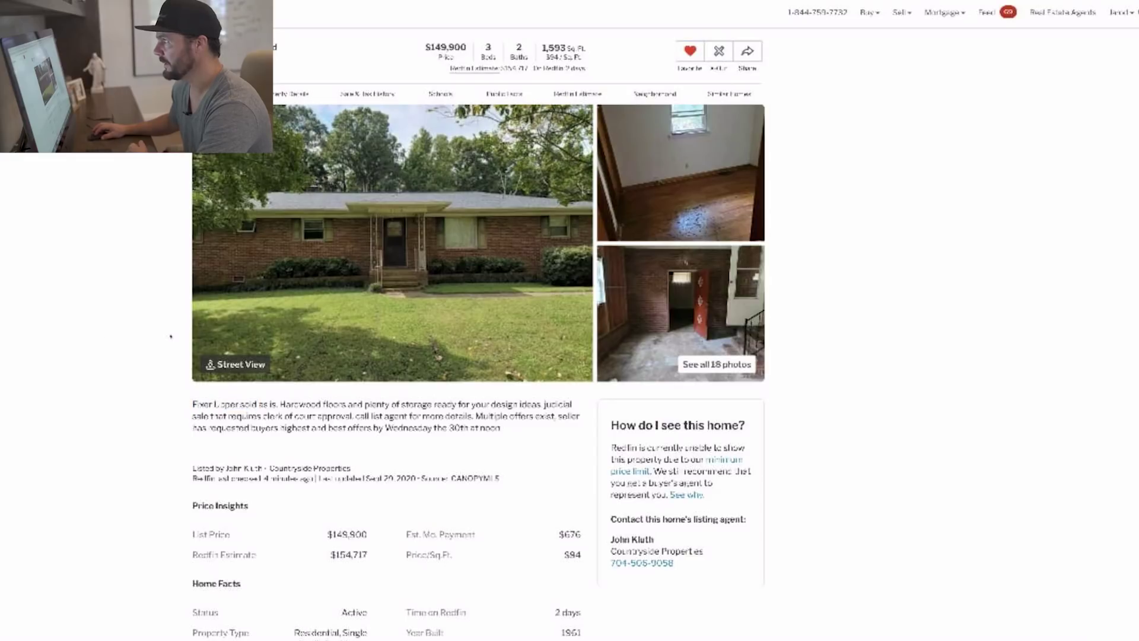
{"action": "scroll", "coordinate": [130, 468], "scroll_direction": "down", "scroll_amount": 20}
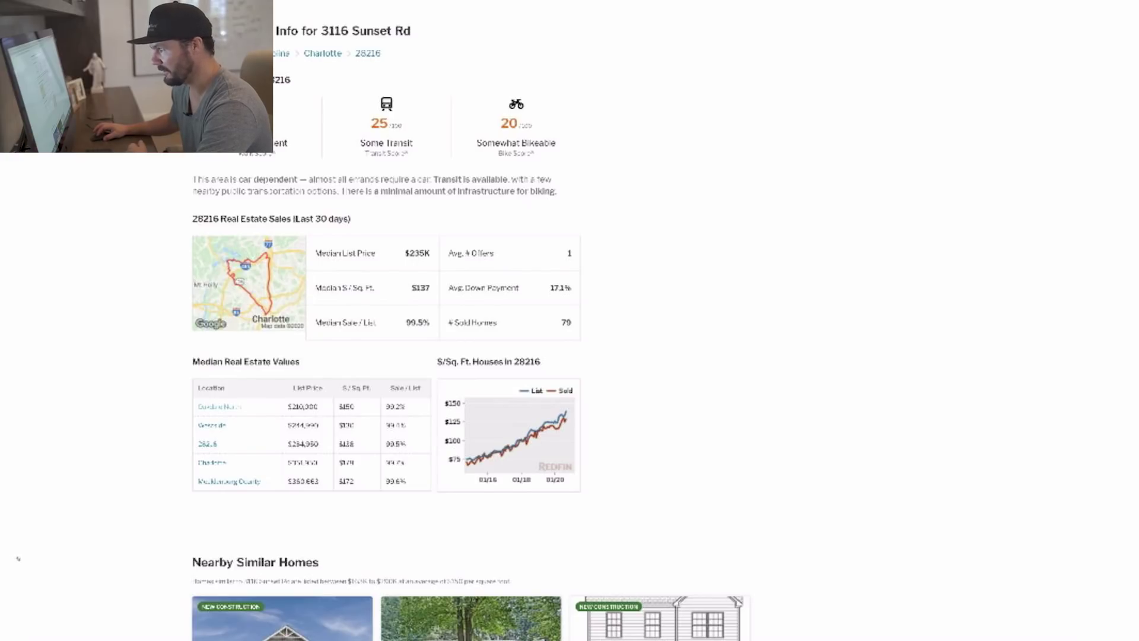
{"action": "scroll", "coordinate": [2, 399], "scroll_direction": "up", "scroll_amount": 1}
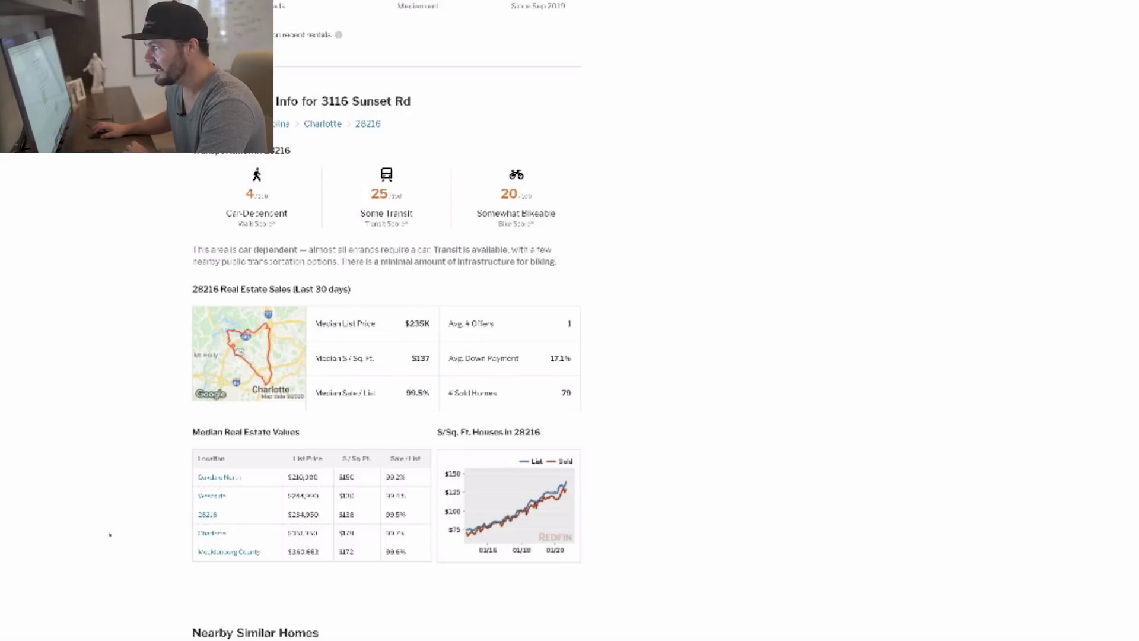
{"action": "scroll", "coordinate": [110, 535], "scroll_direction": "down", "scroll_amount": 1}
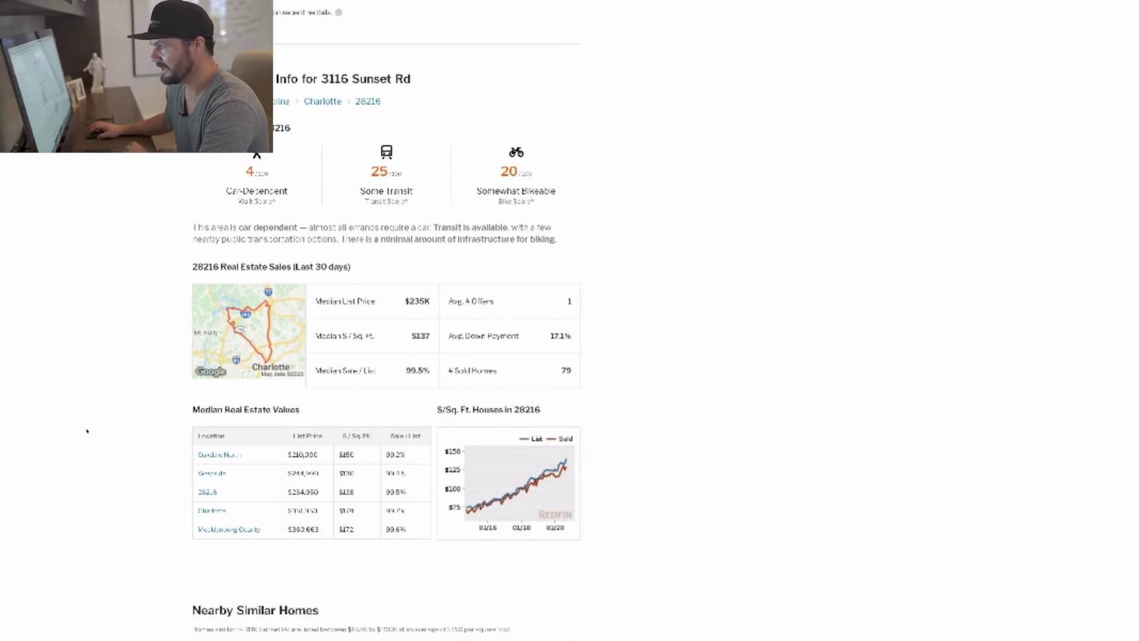
{"action": "scroll", "coordinate": [85, 444], "scroll_direction": "up", "scroll_amount": 2}
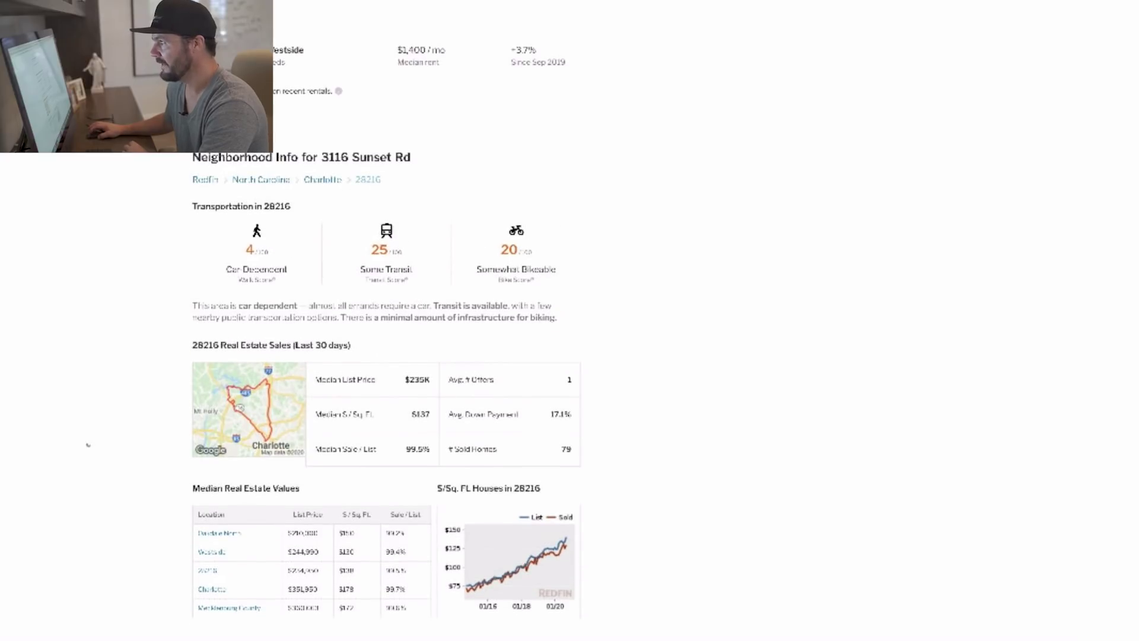
{"action": "scroll", "coordinate": [85, 444], "scroll_direction": "up", "scroll_amount": 7}
{"action": "scroll", "coordinate": [85, 444], "scroll_direction": "down", "scroll_amount": 7}
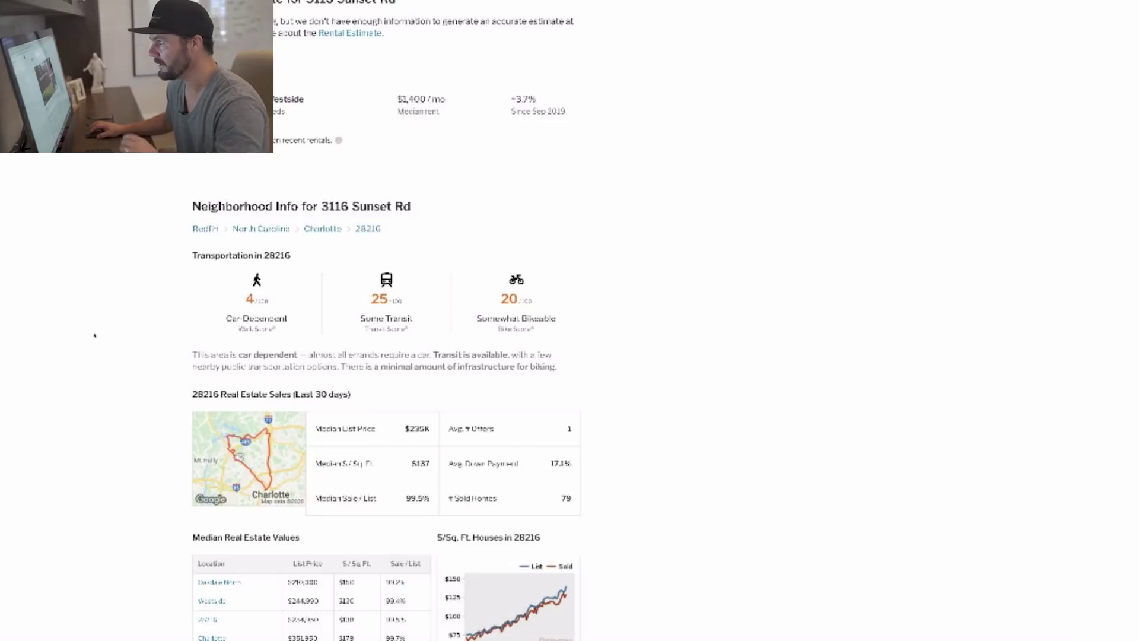
{"action": "scroll", "coordinate": [72, 323], "scroll_direction": "up", "scroll_amount": 15}
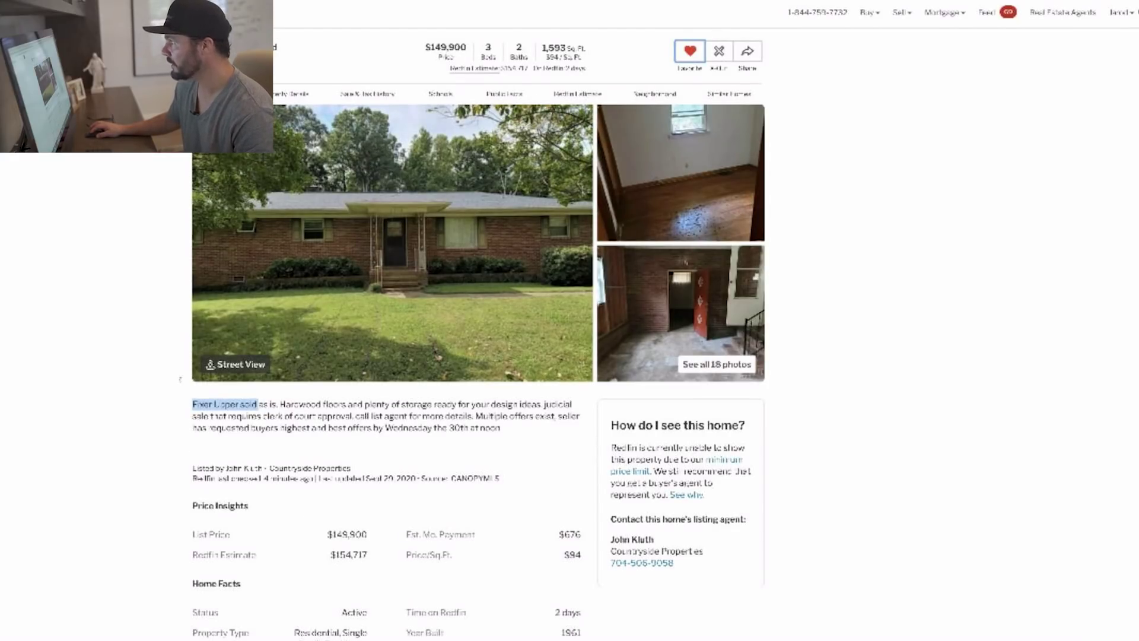
In Calculator, multiply 1593 sq ft by $137 per sq ft to get 218241, then quit it.
{"action": "left_click", "coordinate": [803, 640]}
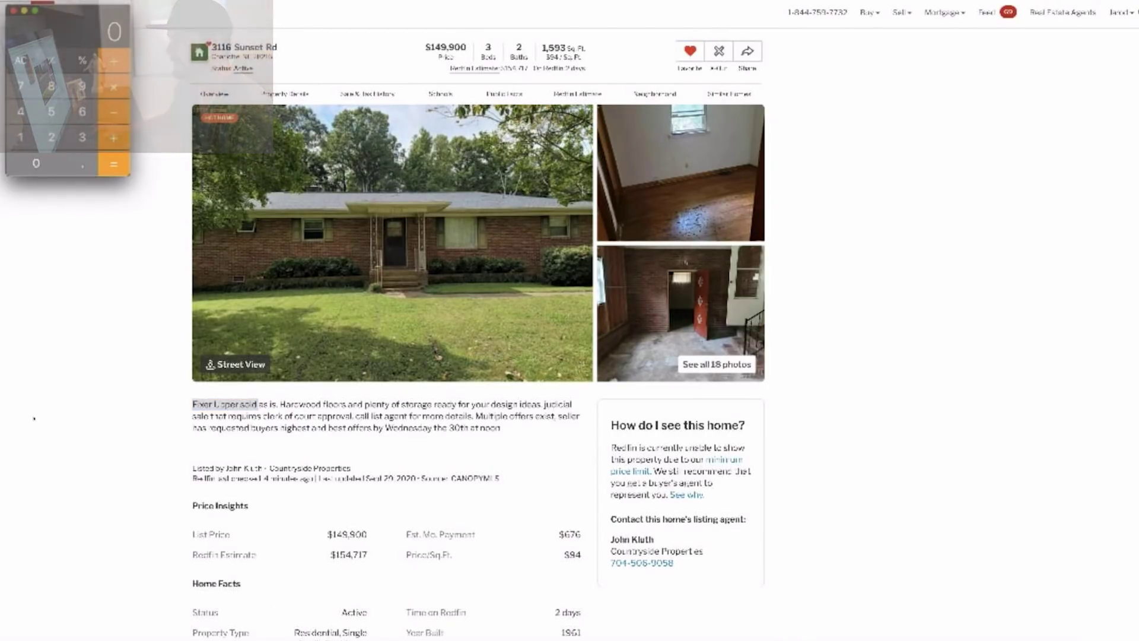
{"action": "type", "text": "15"}
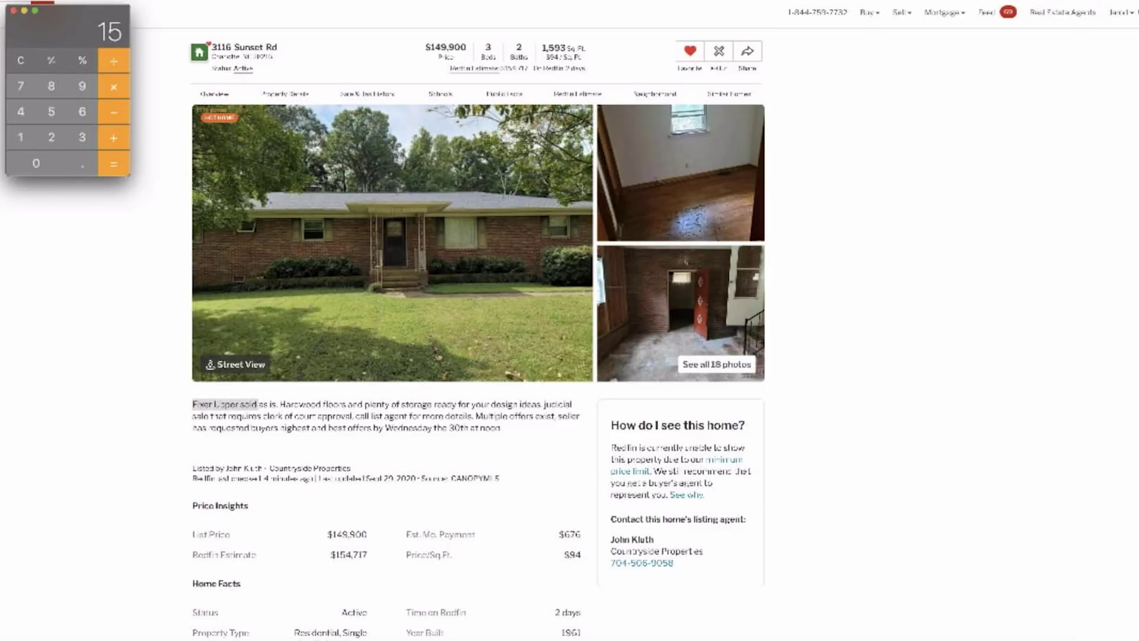
{"action": "type", "text": "93"}
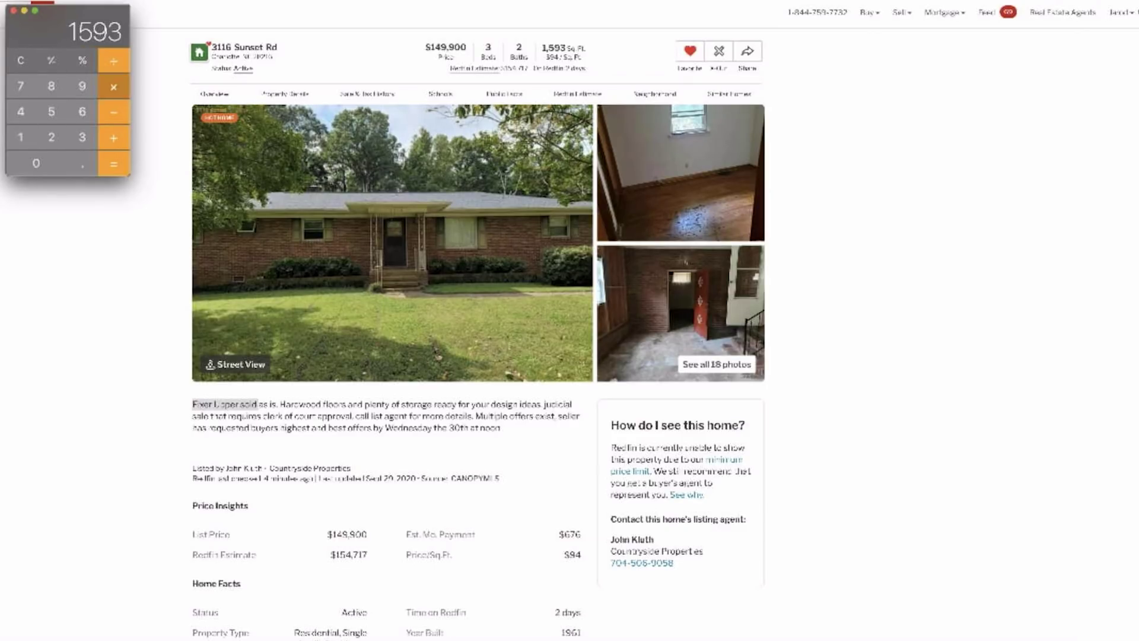
{"action": "type", "text": "*137"}
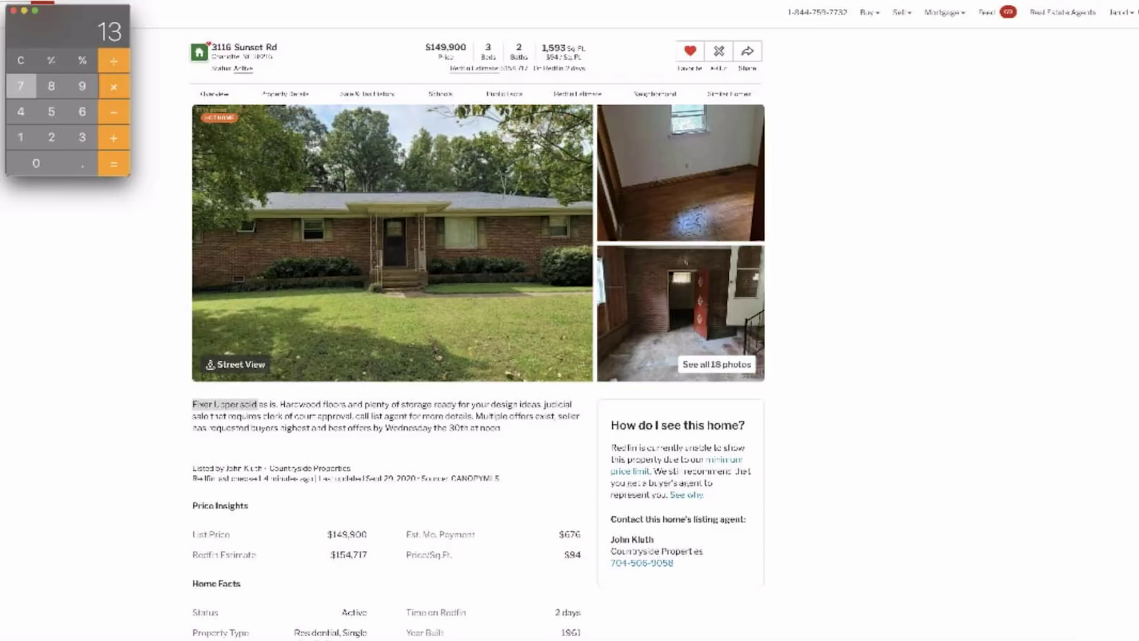
{"action": "key", "text": "Return"}
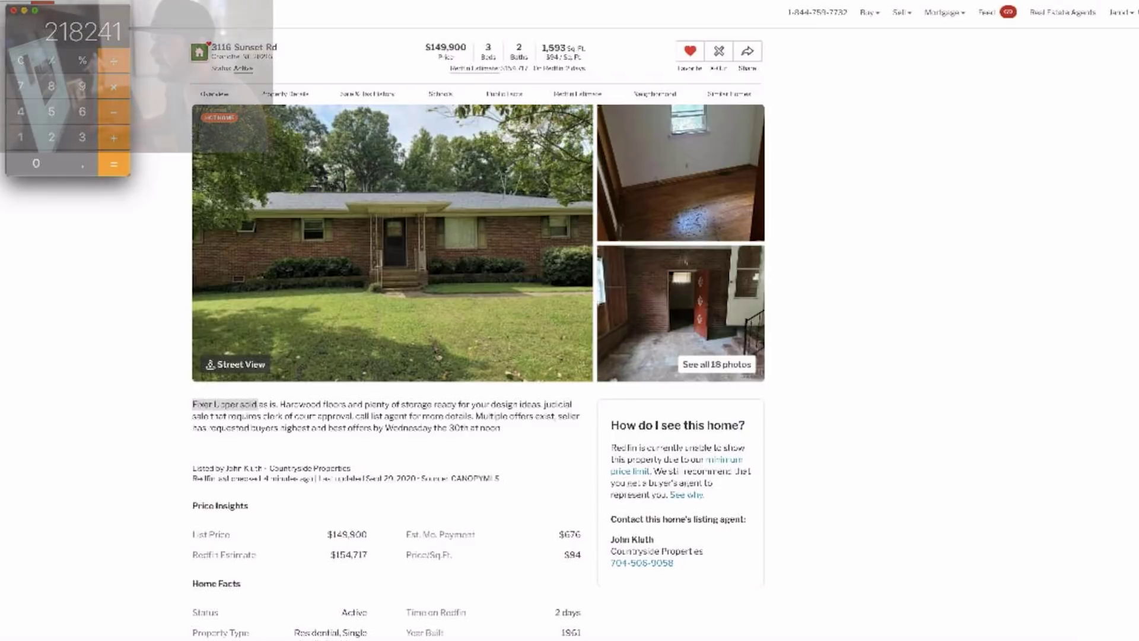
{"action": "key", "text": "super+q"}
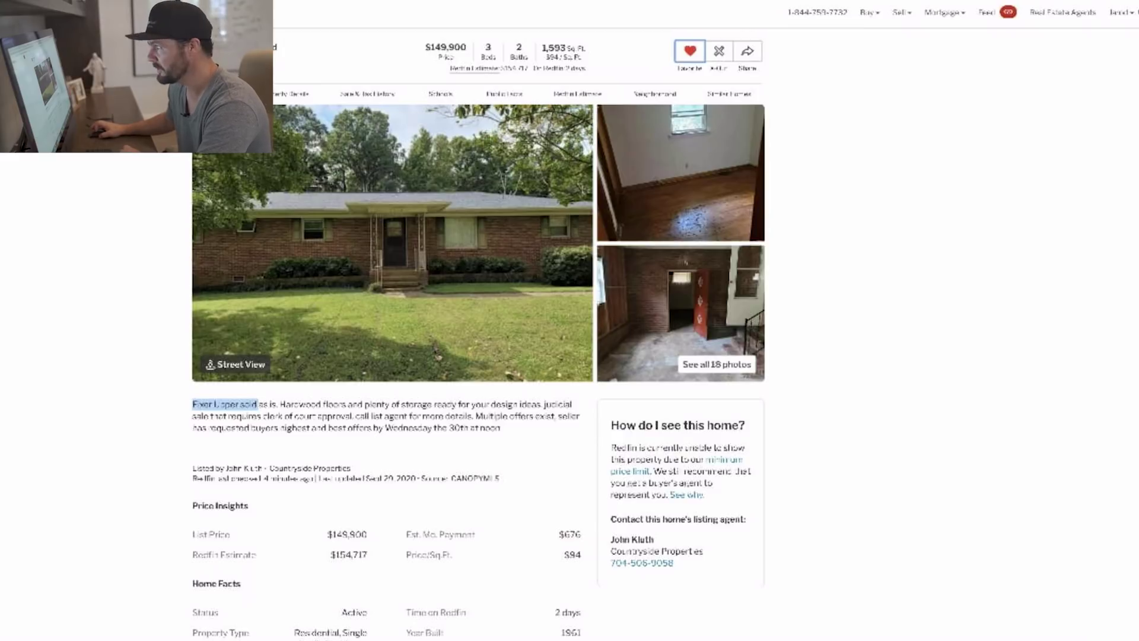
Find Oakdale North's $150 per sq ft in the 28216 Median Real Estate Values table.
{"action": "scroll", "coordinate": [385, 320], "scroll_direction": "down", "scroll_amount": 10}
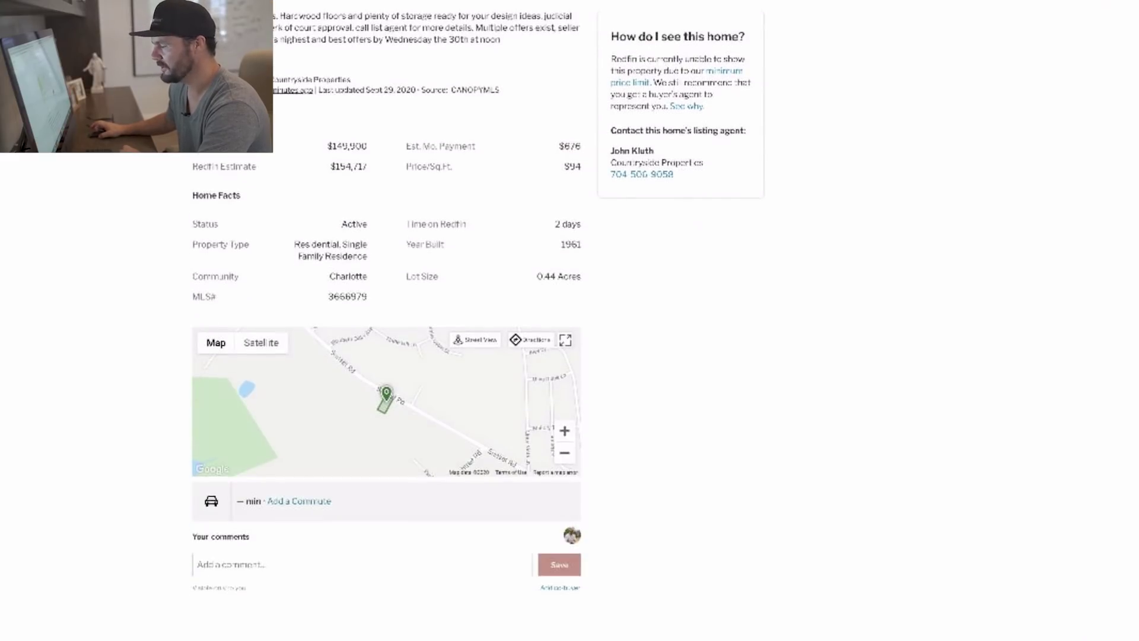
{"action": "scroll", "coordinate": [386, 320], "scroll_direction": "down", "scroll_amount": 10}
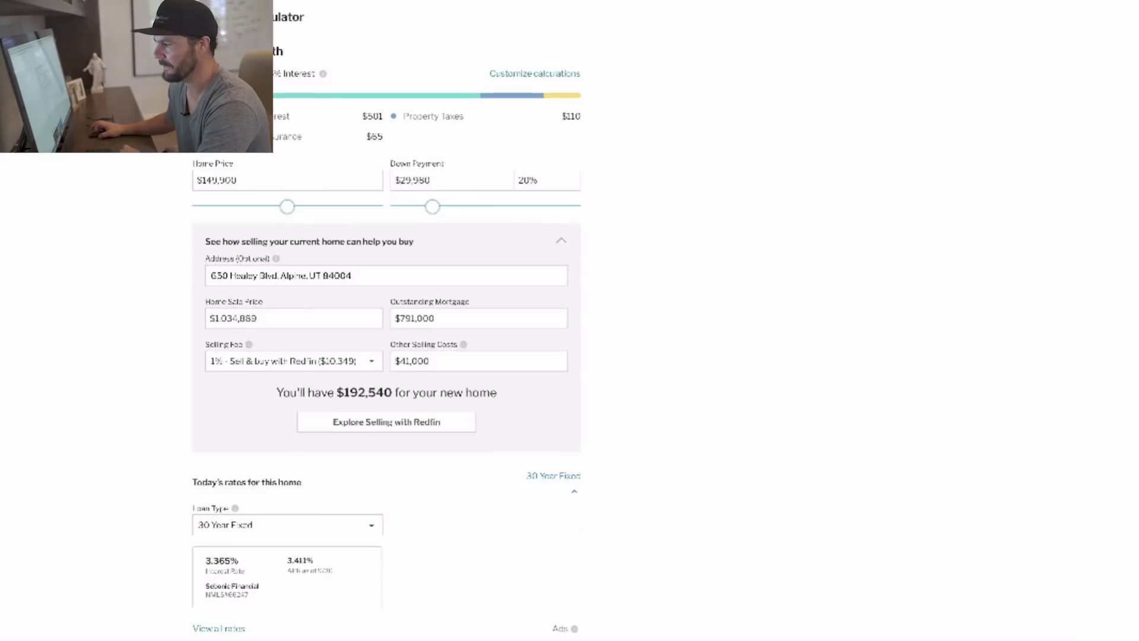
{"action": "scroll", "coordinate": [59, 362], "scroll_direction": "down", "scroll_amount": 3}
{"action": "scroll", "coordinate": [49, 394], "scroll_direction": "up", "scroll_amount": 18}
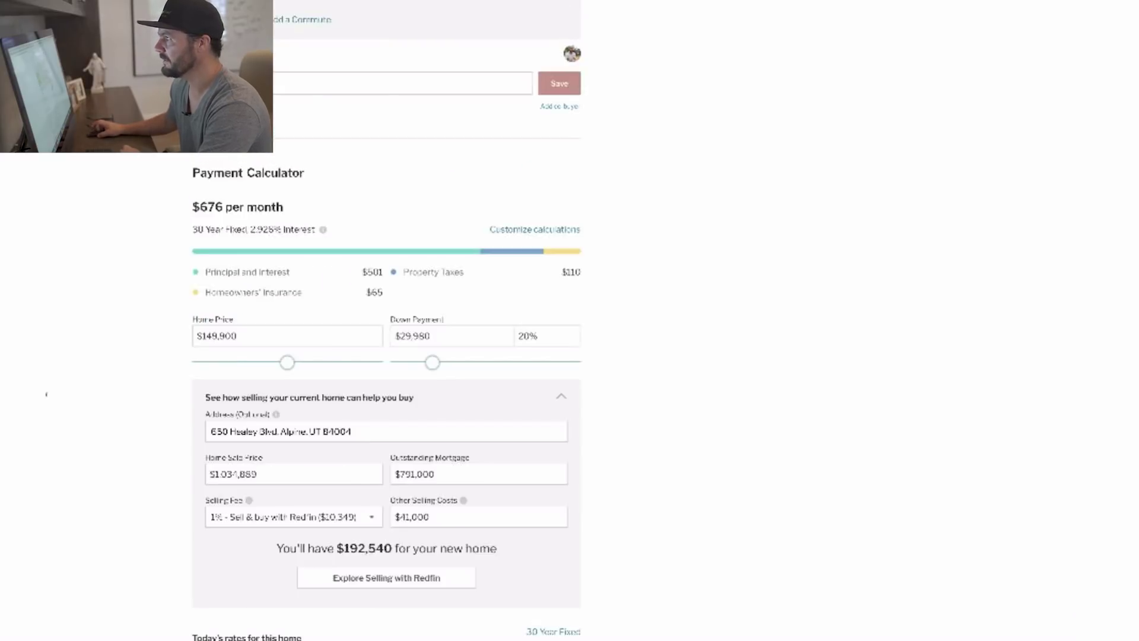
{"action": "scroll", "coordinate": [49, 398], "scroll_direction": "up", "scroll_amount": 4}
{"action": "scroll", "coordinate": [50, 445], "scroll_direction": "down", "scroll_amount": 20}
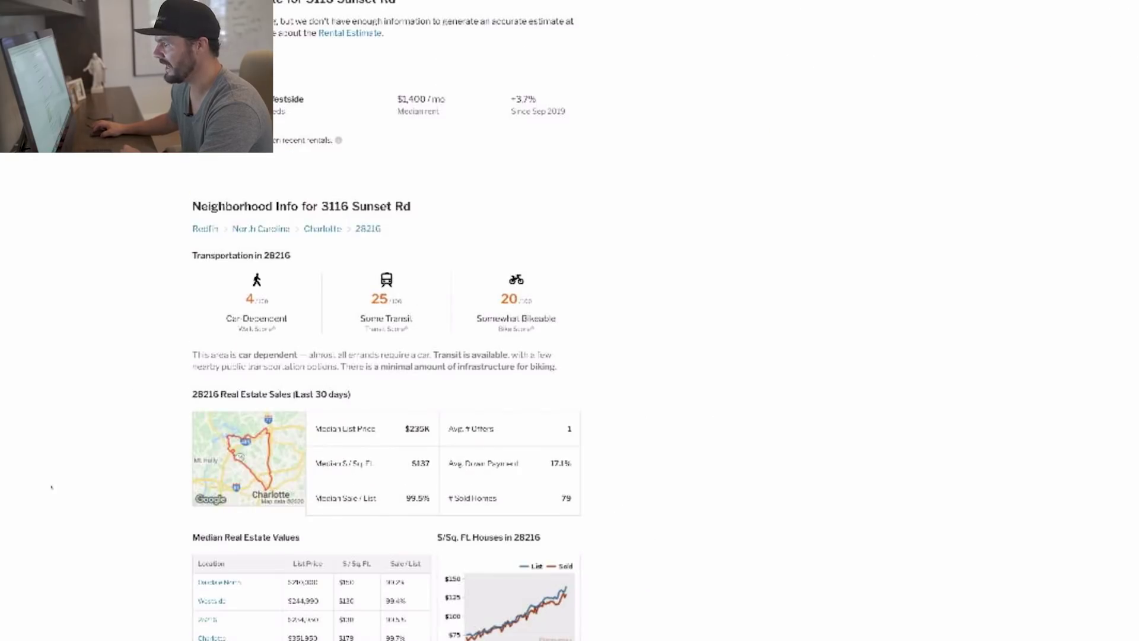
{"action": "scroll", "coordinate": [66, 574], "scroll_direction": "down", "scroll_amount": 3}
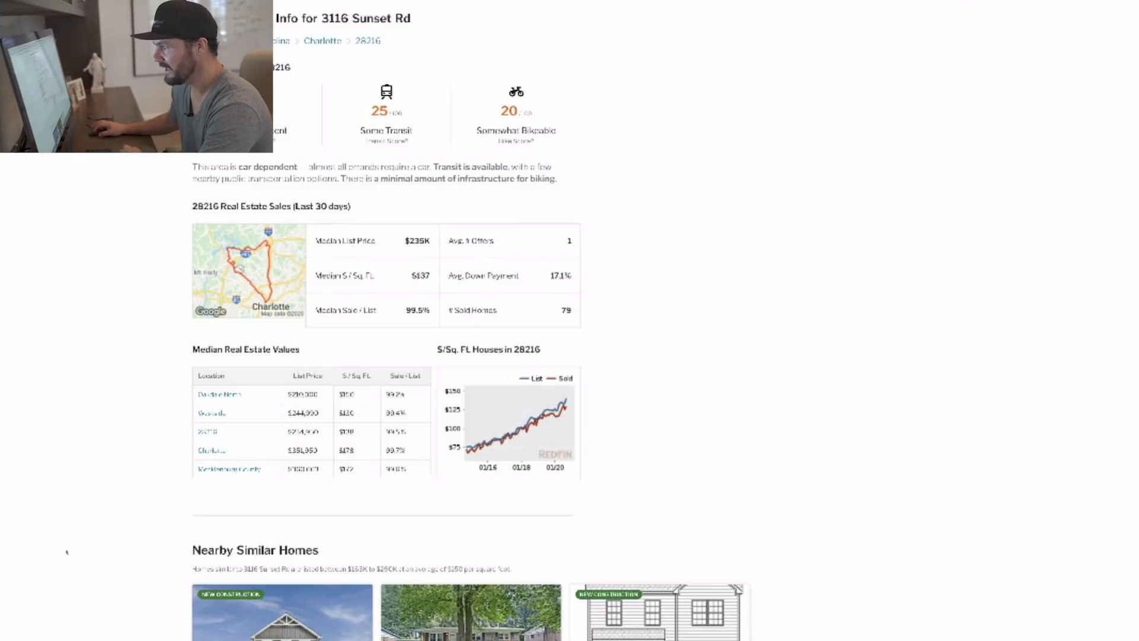
{"action": "left_click_drag", "start_coordinate": [356, 394], "coordinate": [339, 394]}
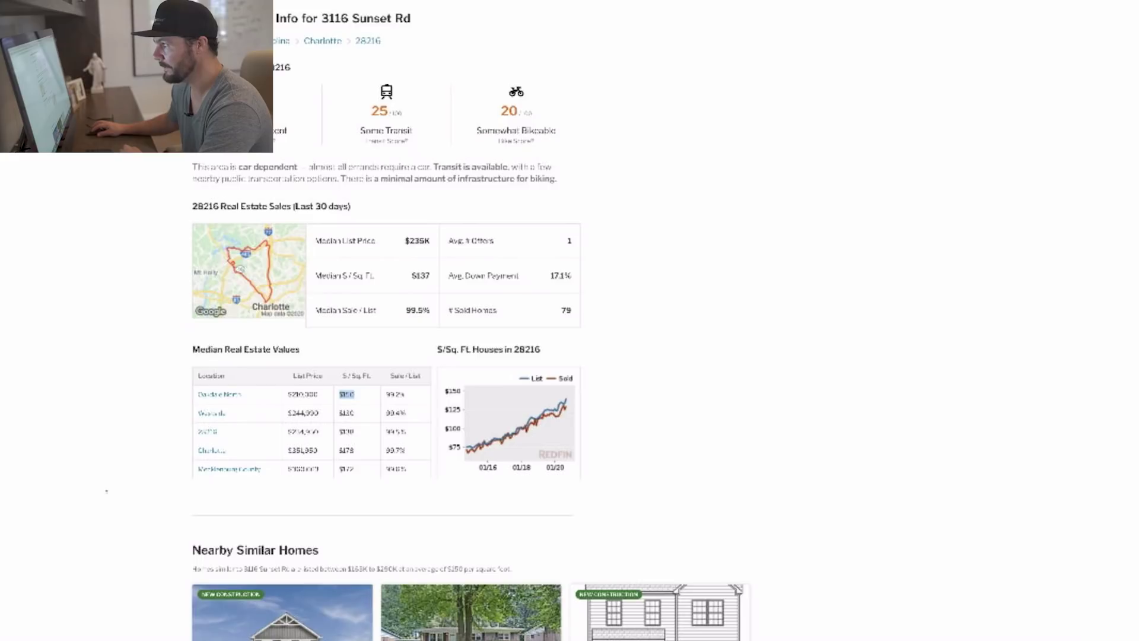
{"action": "left_click", "coordinate": [103, 493]}
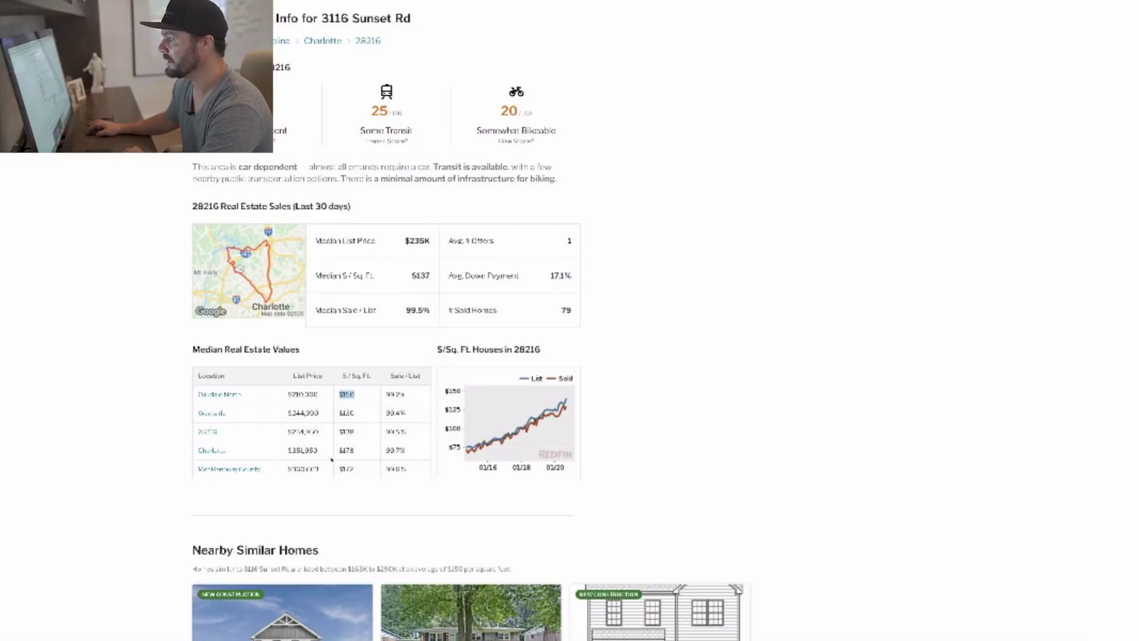
Scroll back up the listing page and bring Calculator to the front.
{"action": "scroll", "coordinate": [290, 460], "scroll_direction": "up", "scroll_amount": 3}
{"action": "scroll", "coordinate": [287, 459], "scroll_direction": "up", "scroll_amount": 10}
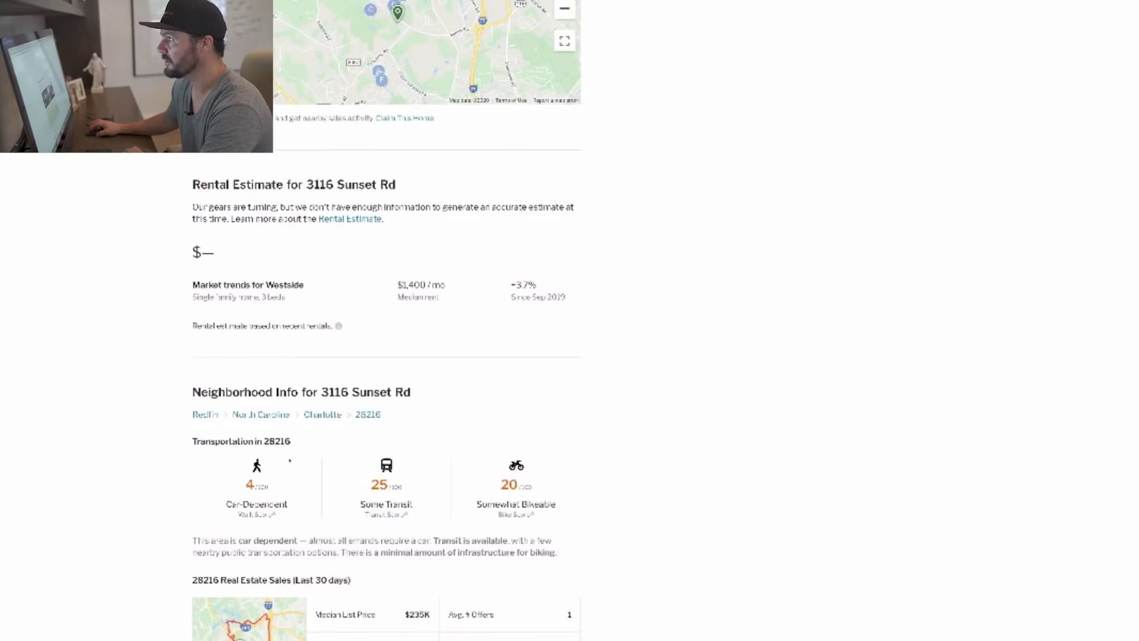
{"action": "scroll", "coordinate": [286, 459], "scroll_direction": "down", "scroll_amount": 15}
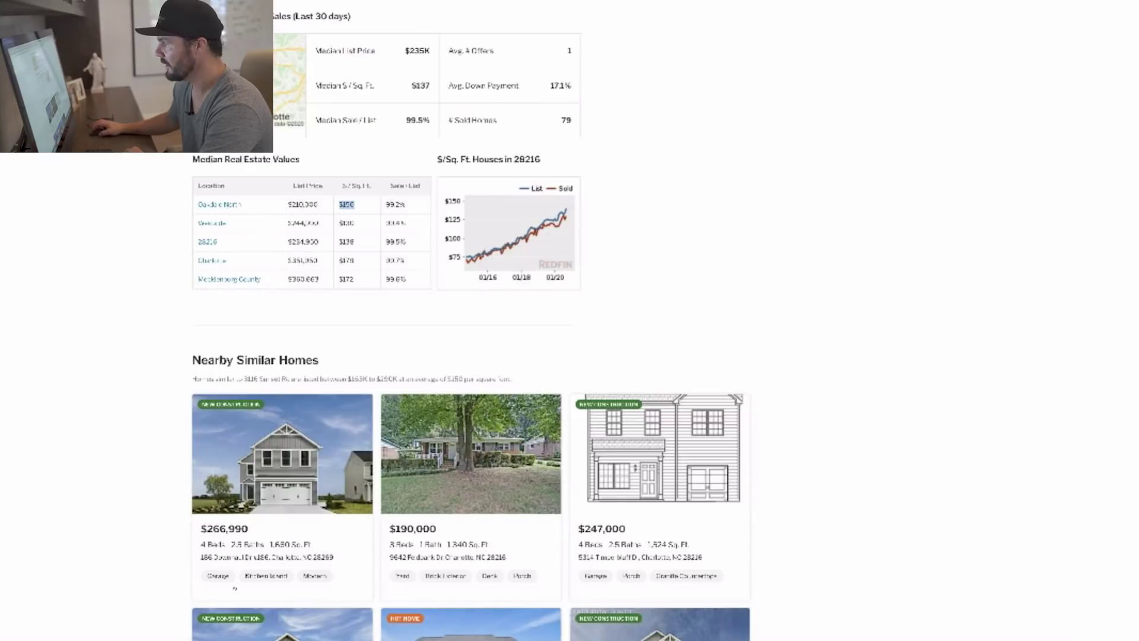
{"action": "scroll", "coordinate": [307, 586], "scroll_direction": "up", "scroll_amount": 3}
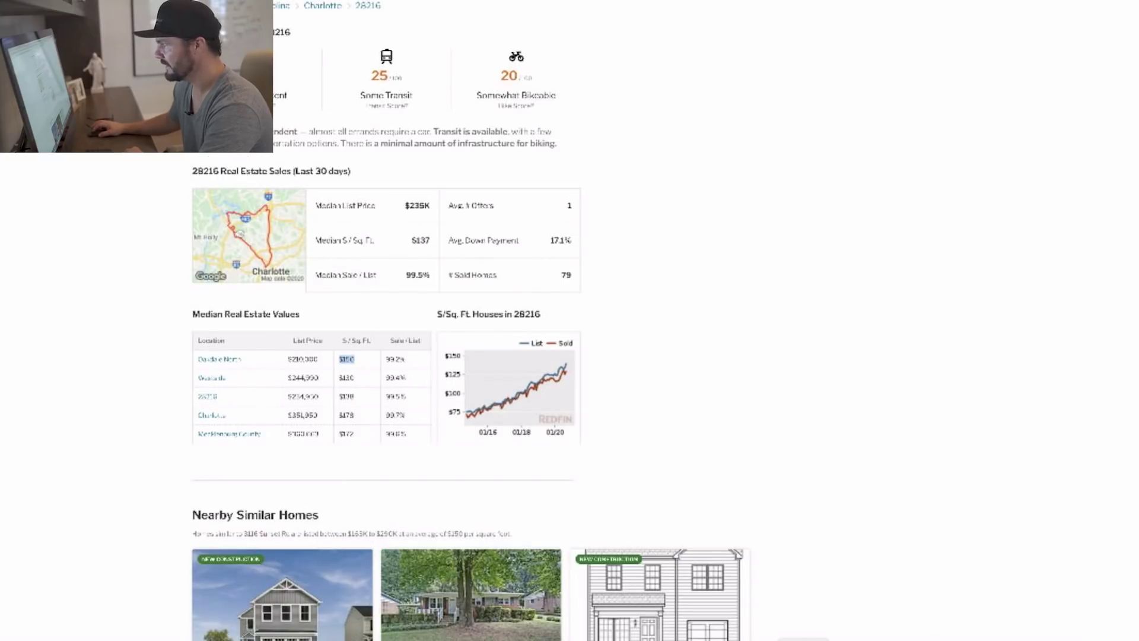
{"action": "key", "text": "super+Tab"}
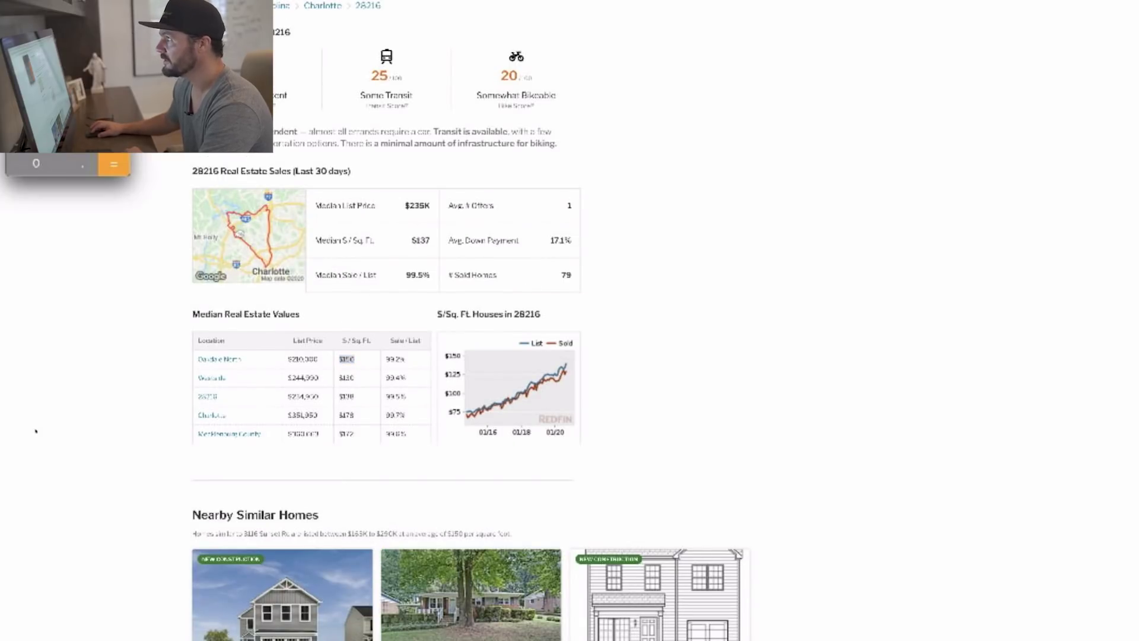
Compute the after-repair value as 1593 × 150 = 238950 in Calculator.
{"action": "left_click", "coordinate": [116, 336]}
{"action": "key", "text": "ctrl+shift+Tab"}
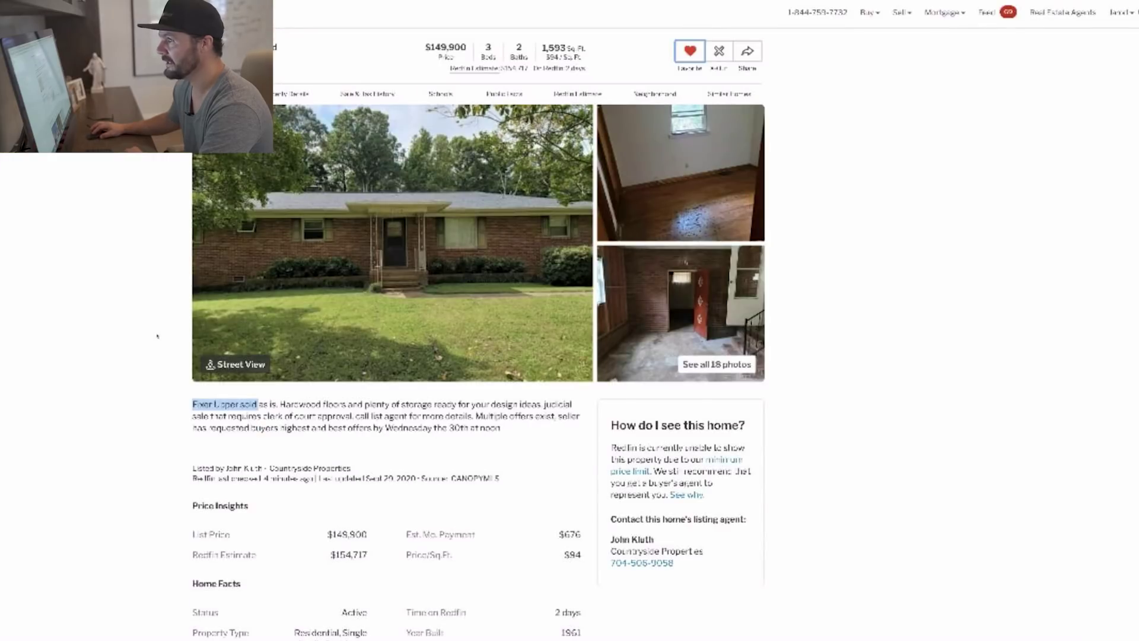
{"action": "key", "text": "ctrl+Tab"}
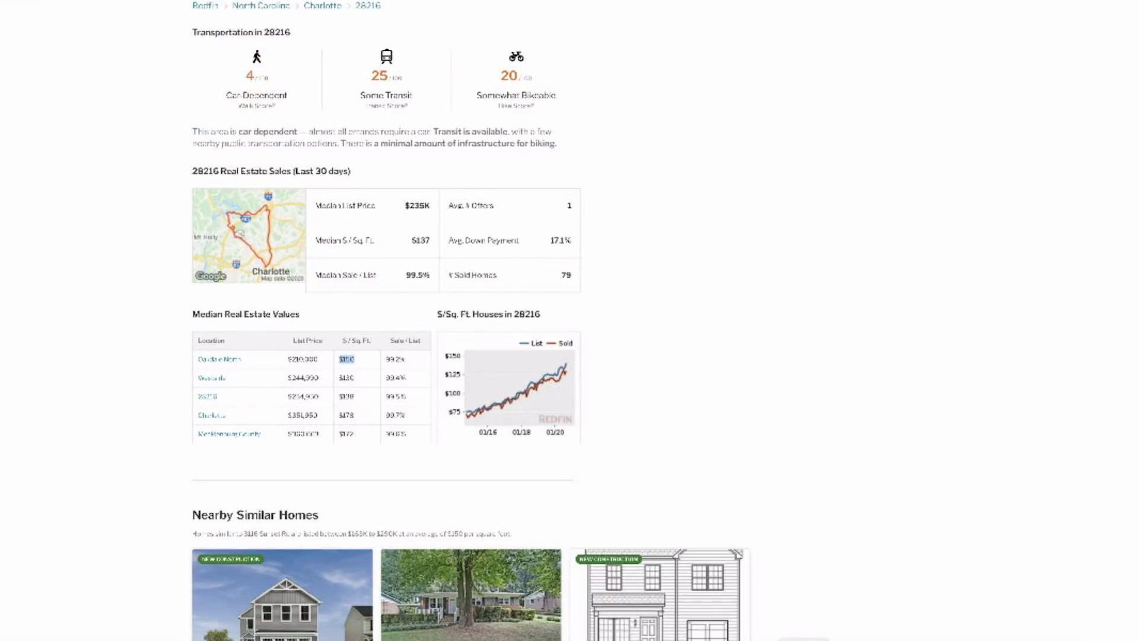
{"action": "key", "text": "super+Tab"}
{"action": "type", "text": "15"}
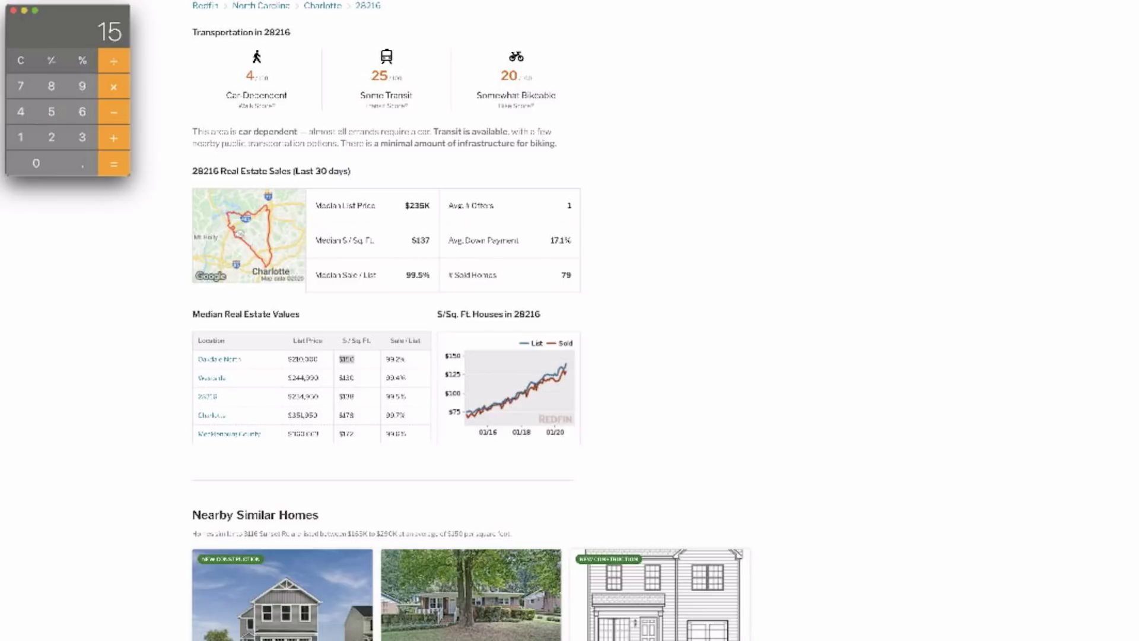
{"action": "type", "text": "93"}
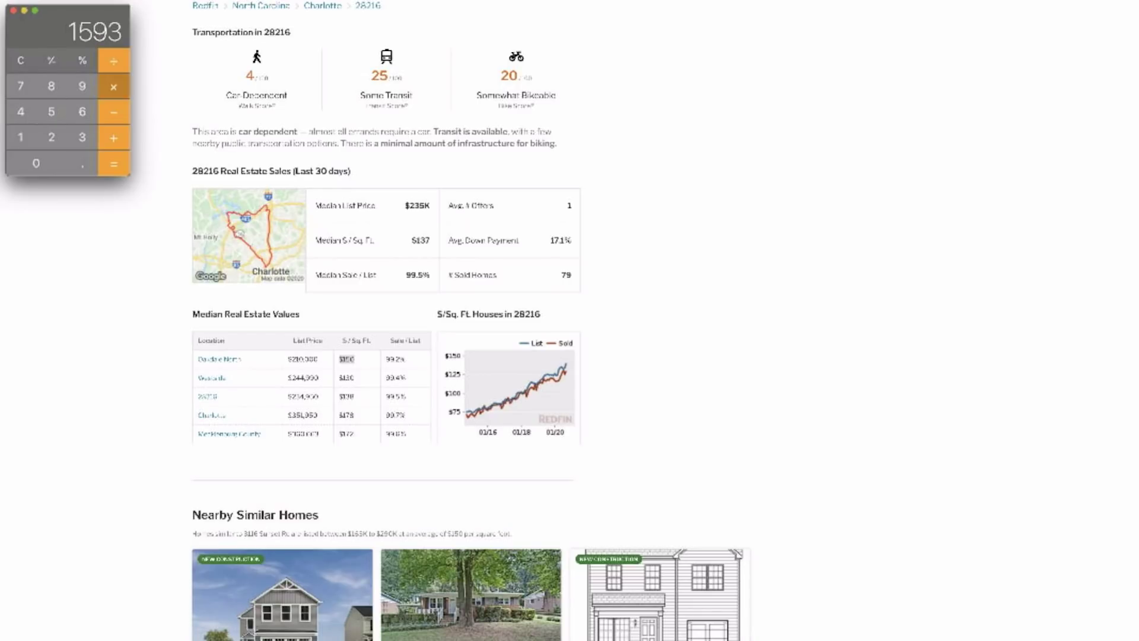
{"action": "type", "text": "*150"}
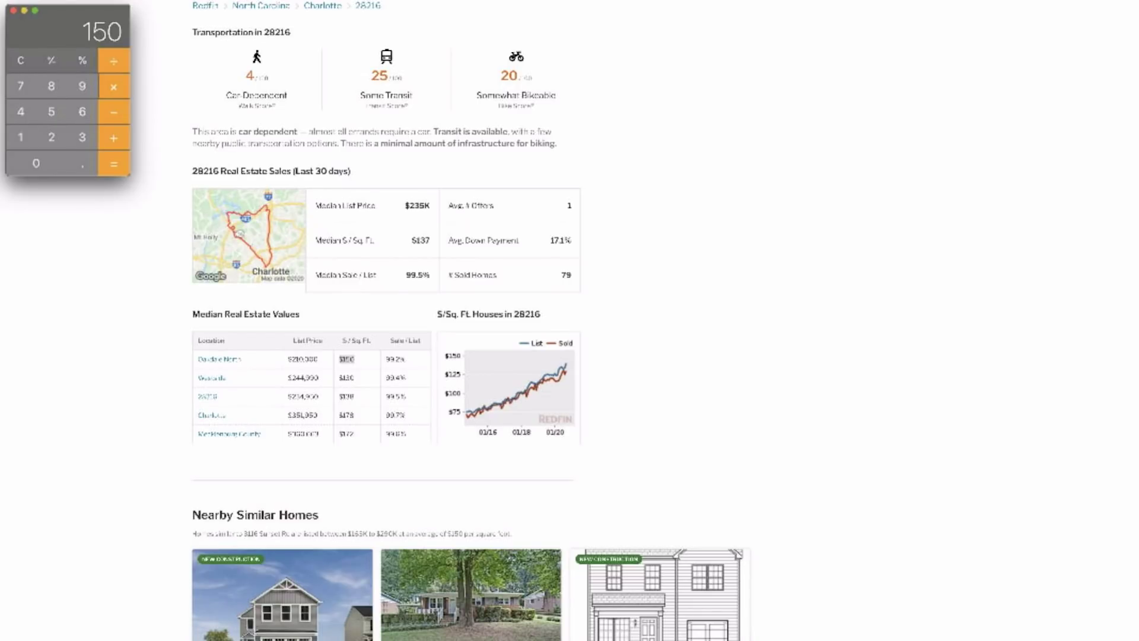
{"action": "key", "text": "Return"}
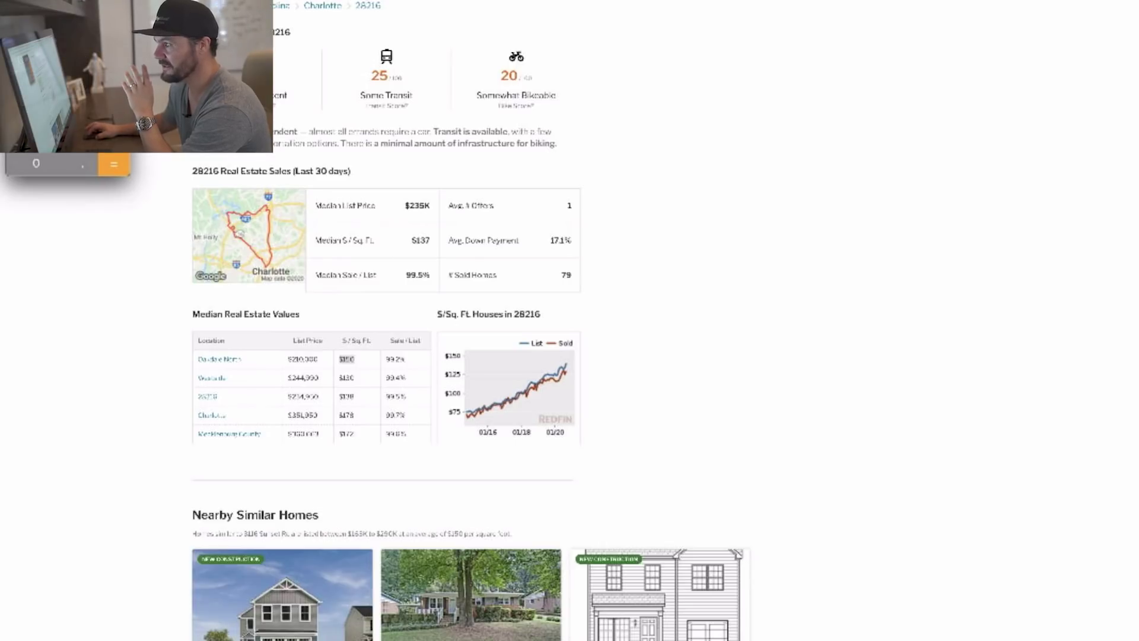
Return to Redfin and view the six Oakdale North homes for sale in Table view.
{"action": "left_click", "coordinate": [18, 539]}
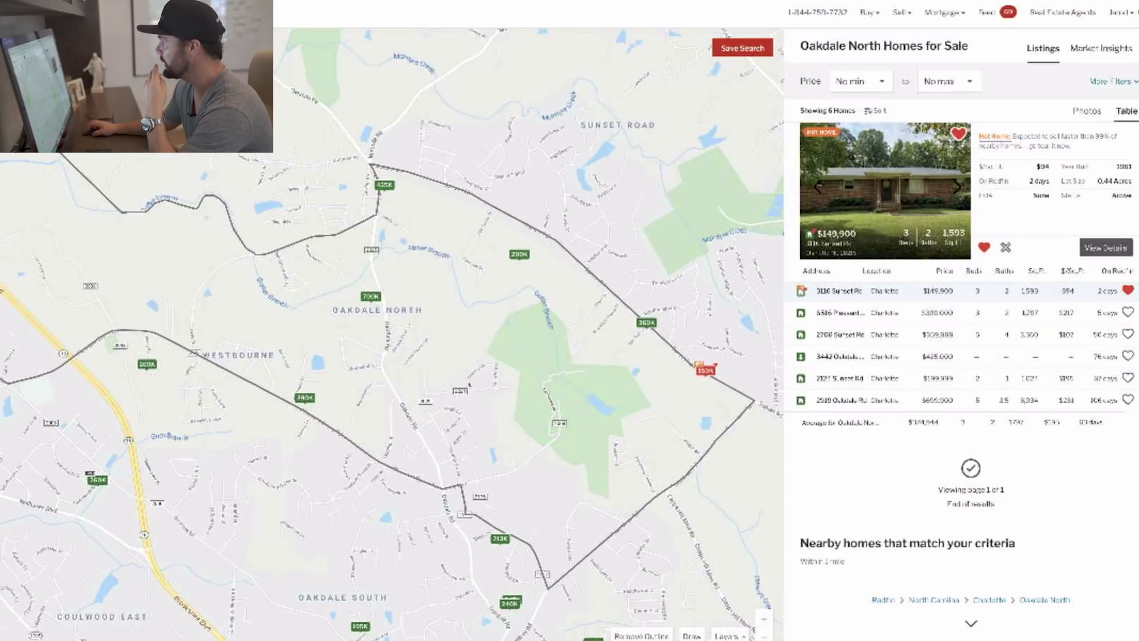
{"action": "left_click", "coordinate": [1112, 81]}
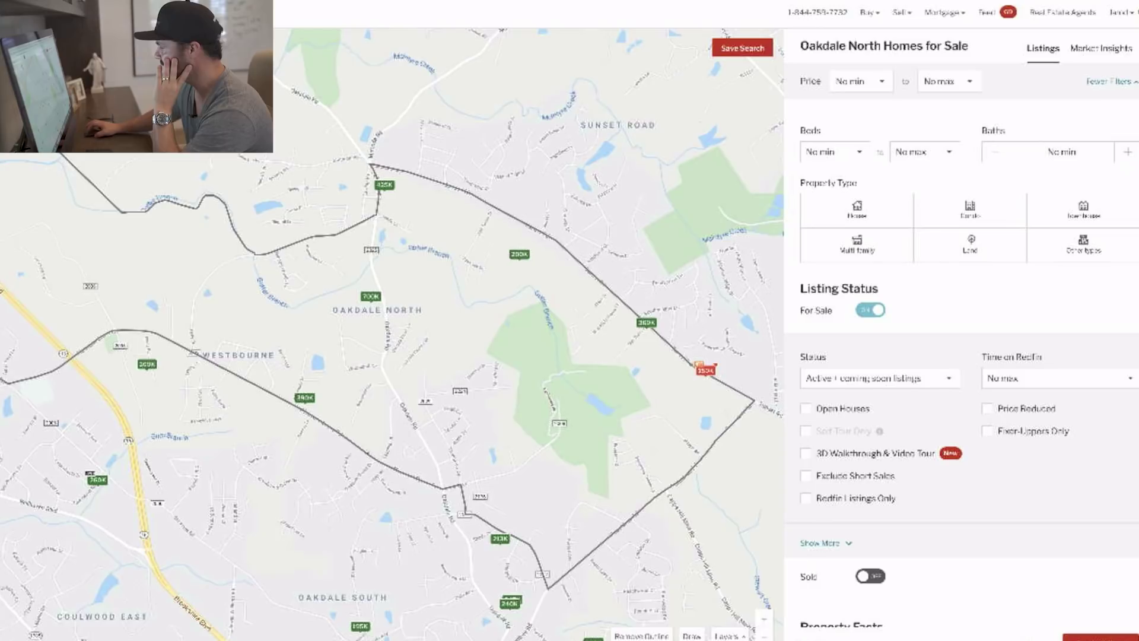
{"action": "left_click", "coordinate": [856, 210]}
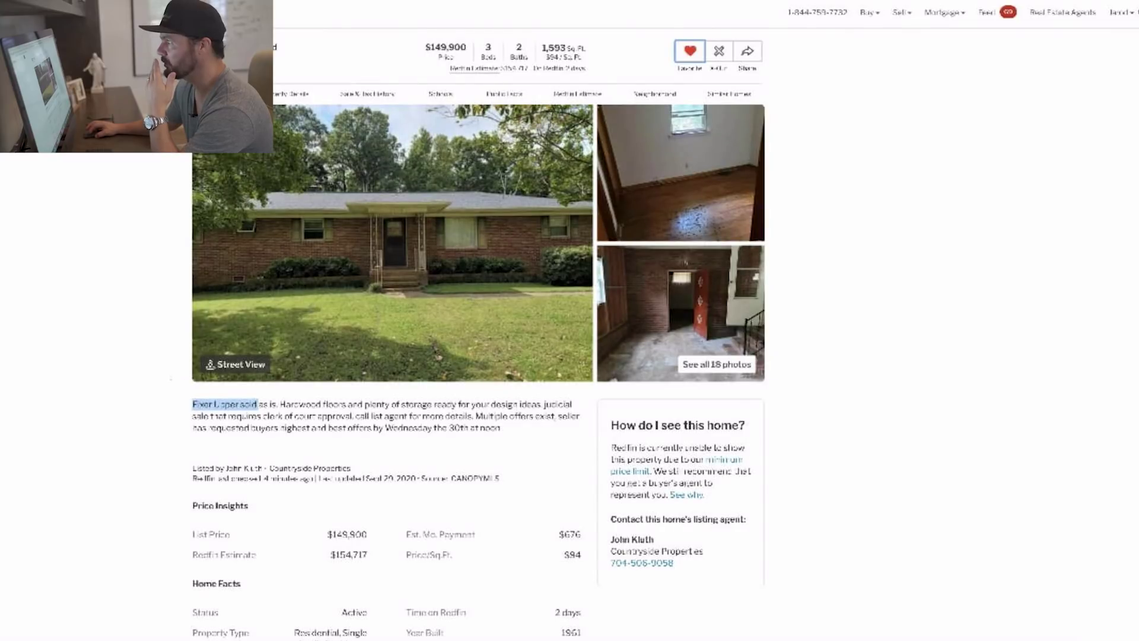
{"action": "left_click_drag", "start_coordinate": [541, 47], "coordinate": [588, 52]}
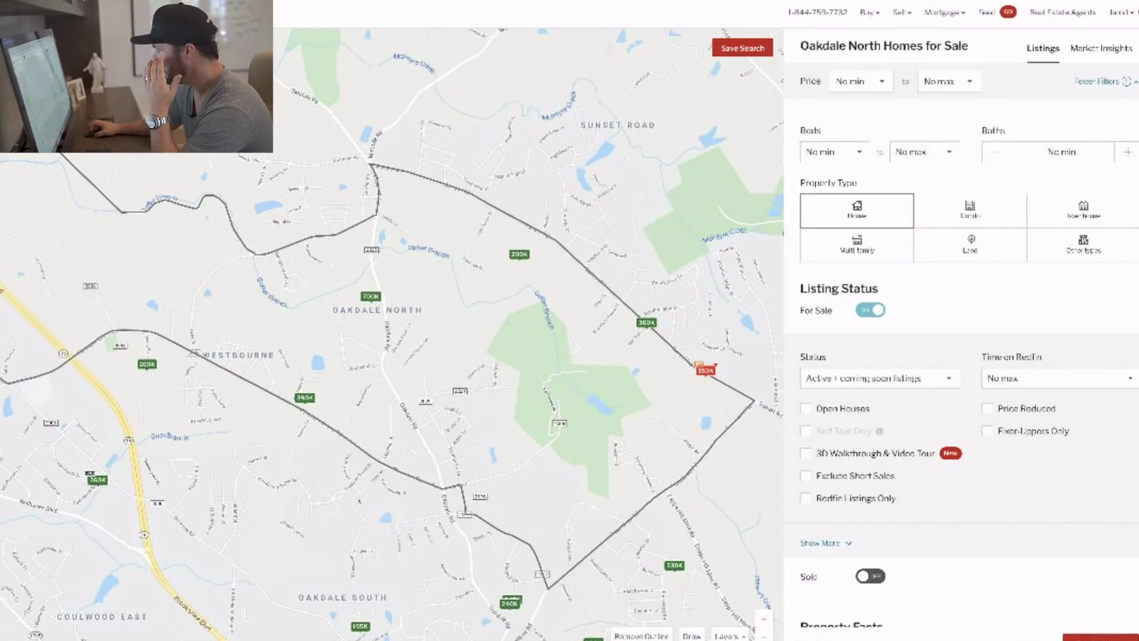
{"action": "scroll", "coordinate": [835, 419], "scroll_direction": "down", "scroll_amount": 4}
{"action": "left_click", "coordinate": [836, 419]}
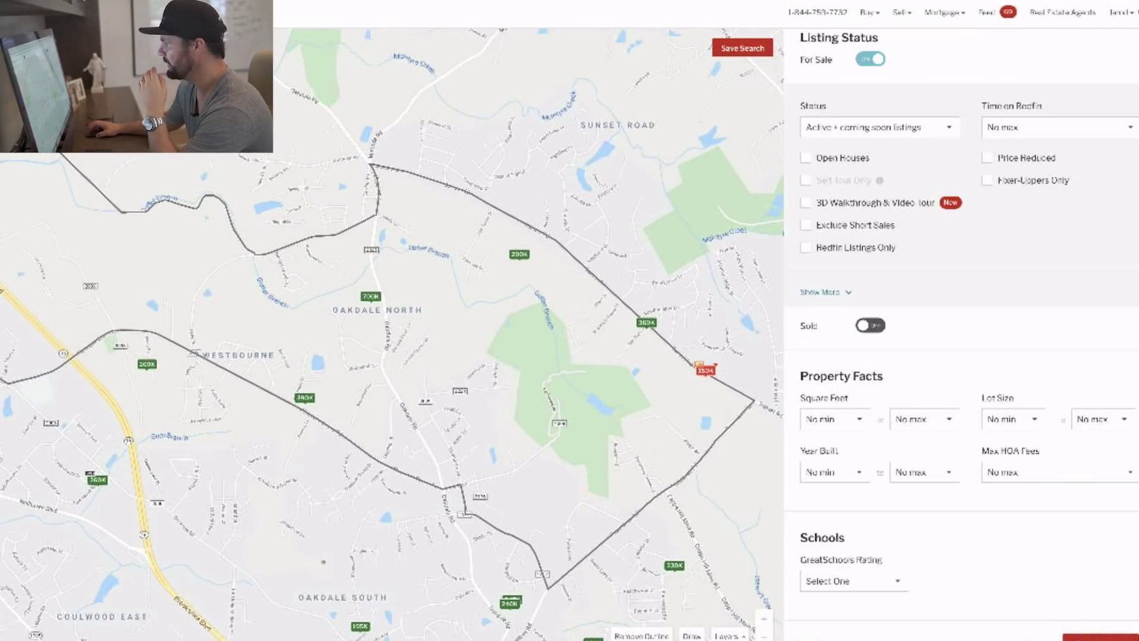
{"action": "left_click", "coordinate": [816, 533]}
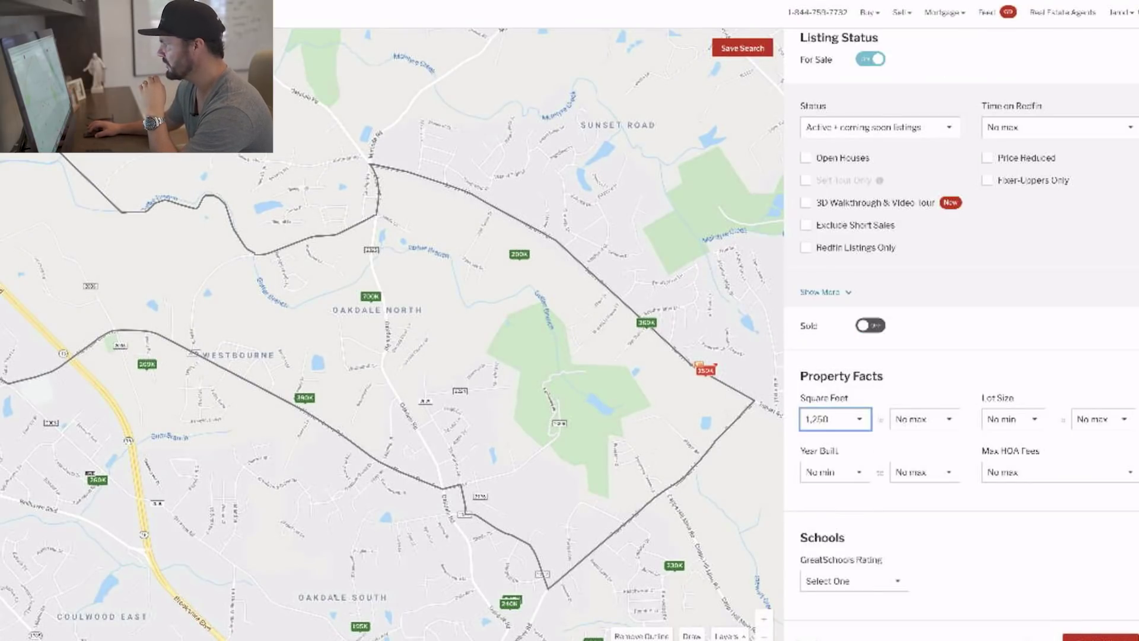
{"action": "left_click", "coordinate": [925, 419]}
{"action": "scroll", "coordinate": [924, 486], "scroll_direction": "down", "scroll_amount": 2}
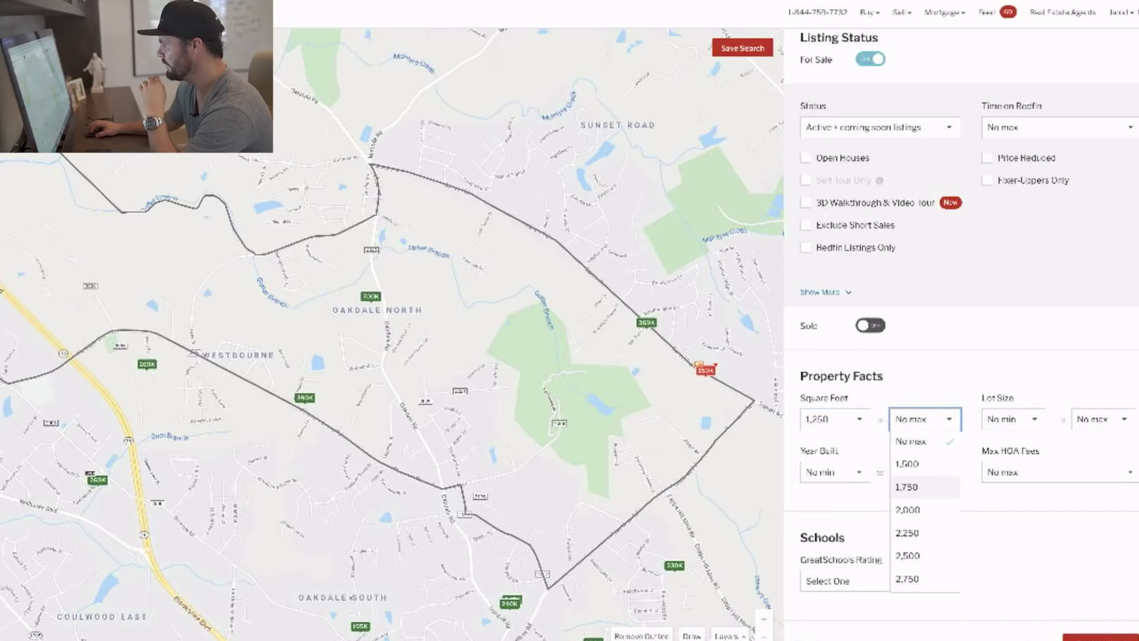
{"action": "left_click", "coordinate": [924, 487]}
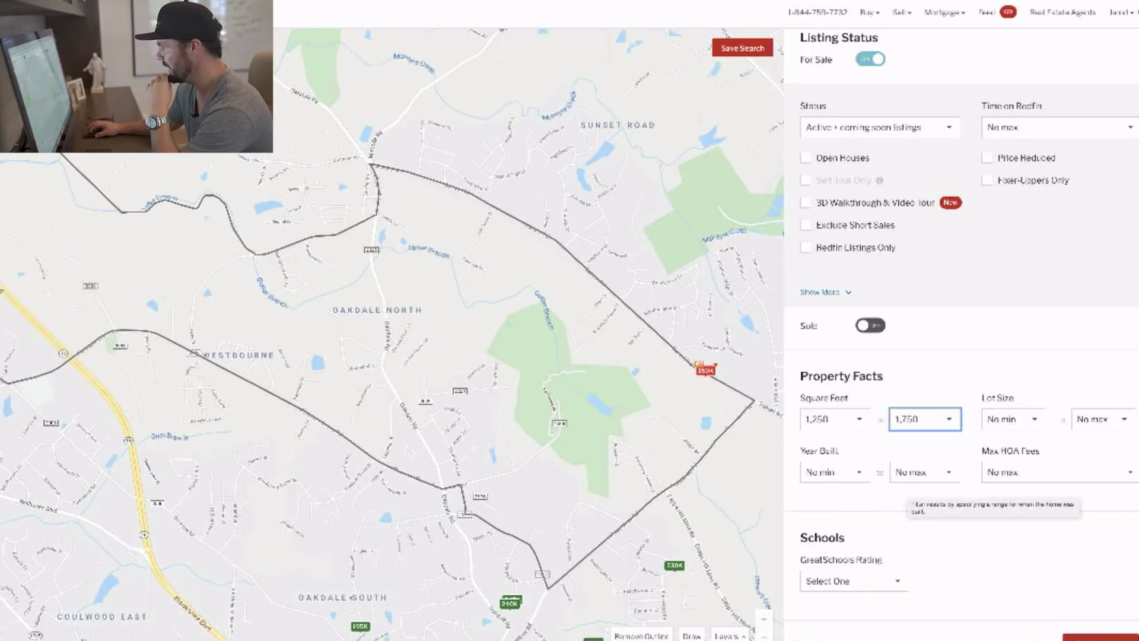
{"action": "left_click", "coordinate": [924, 419]}
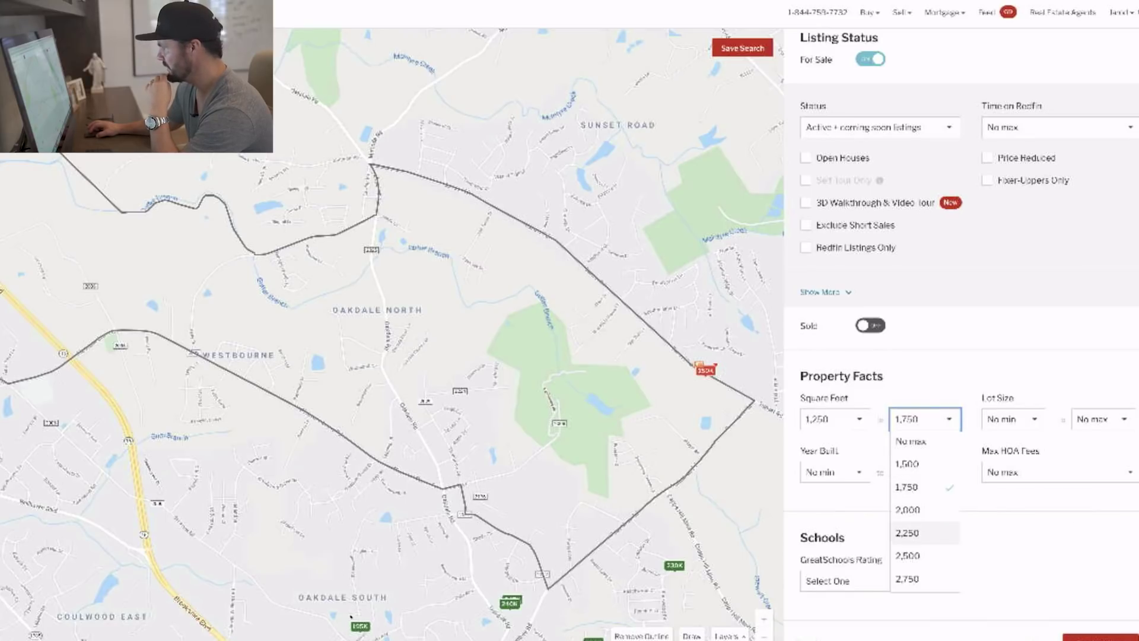
{"action": "left_click", "coordinate": [924, 509]}
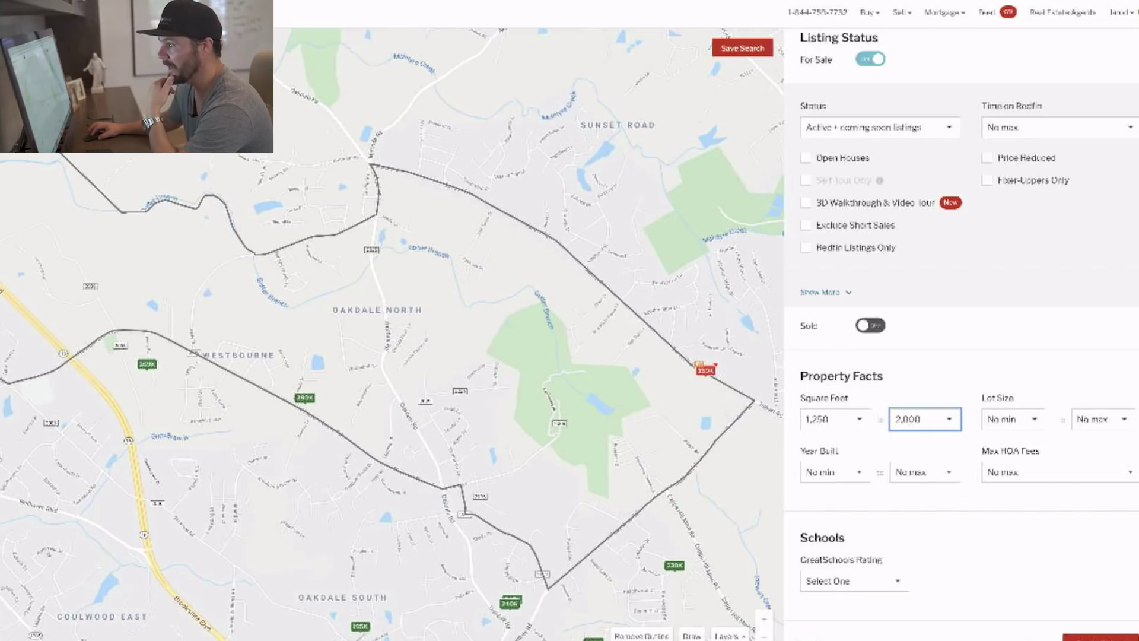
{"action": "left_click", "coordinate": [305, 398]}
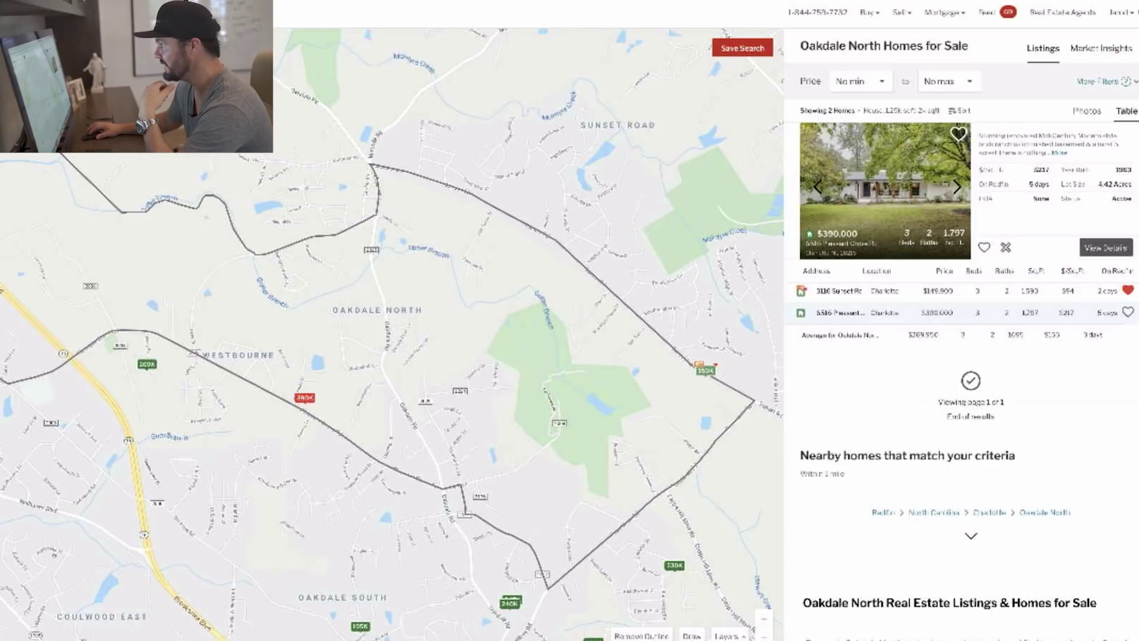
Page the $390,000 comparable's gallery forward to its kitchen photos, about 18 of 49.
{"action": "left_click", "coordinate": [957, 187]}
{"action": "left_click", "coordinate": [957, 187]}
{"action": "left_click", "coordinate": [956, 186]}
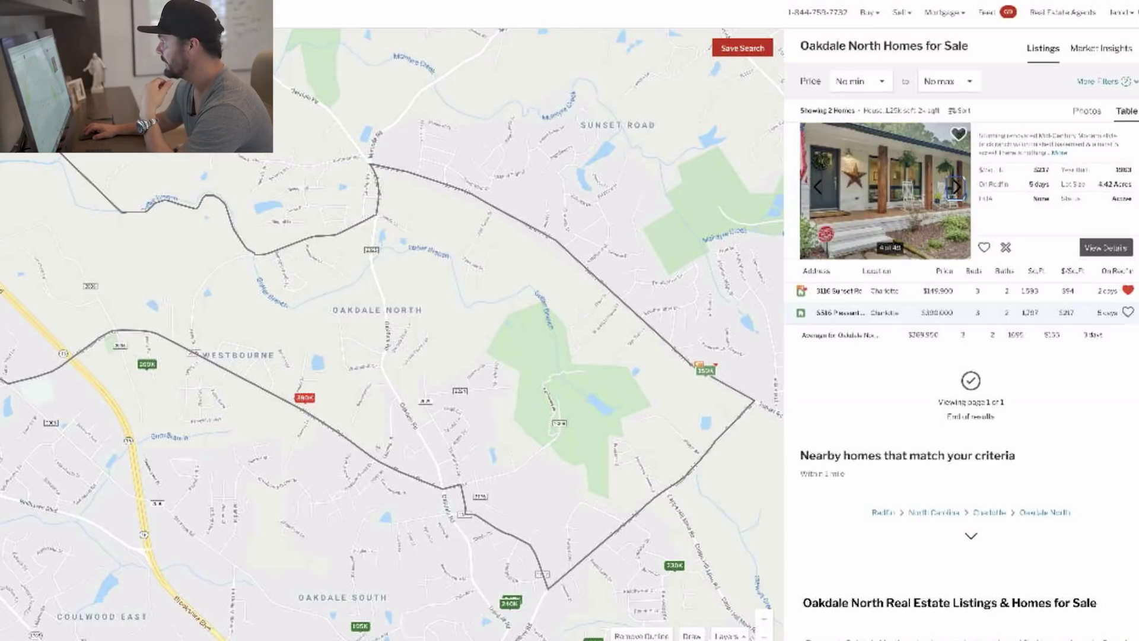
{"action": "left_click", "coordinate": [957, 187]}
{"action": "left_click", "coordinate": [957, 187]}
{"action": "left_click", "coordinate": [957, 187]}
{"action": "left_click", "coordinate": [956, 187]}
{"action": "left_click", "coordinate": [957, 187]}
{"action": "left_click", "coordinate": [957, 187]}
{"action": "left_click", "coordinate": [957, 187]}
{"action": "left_click", "coordinate": [957, 187]}
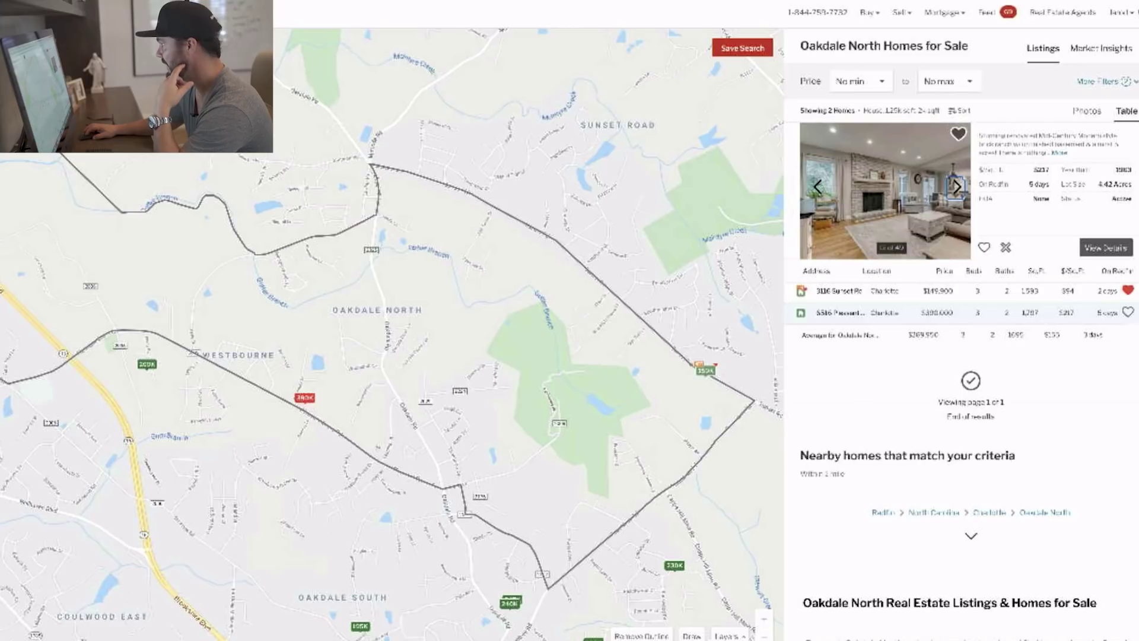
{"action": "left_click", "coordinate": [956, 187]}
{"action": "left_click", "coordinate": [956, 187]}
{"action": "left_click", "coordinate": [956, 186]}
{"action": "left_click", "coordinate": [956, 187]}
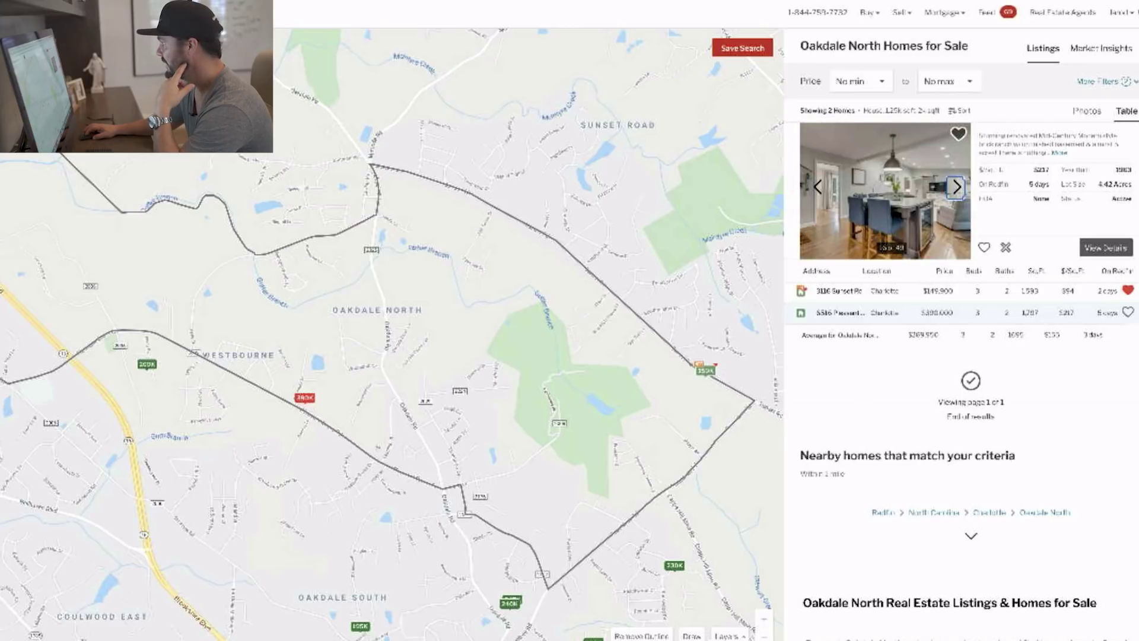
{"action": "left_click", "coordinate": [956, 187]}
{"action": "left_click", "coordinate": [957, 187]}
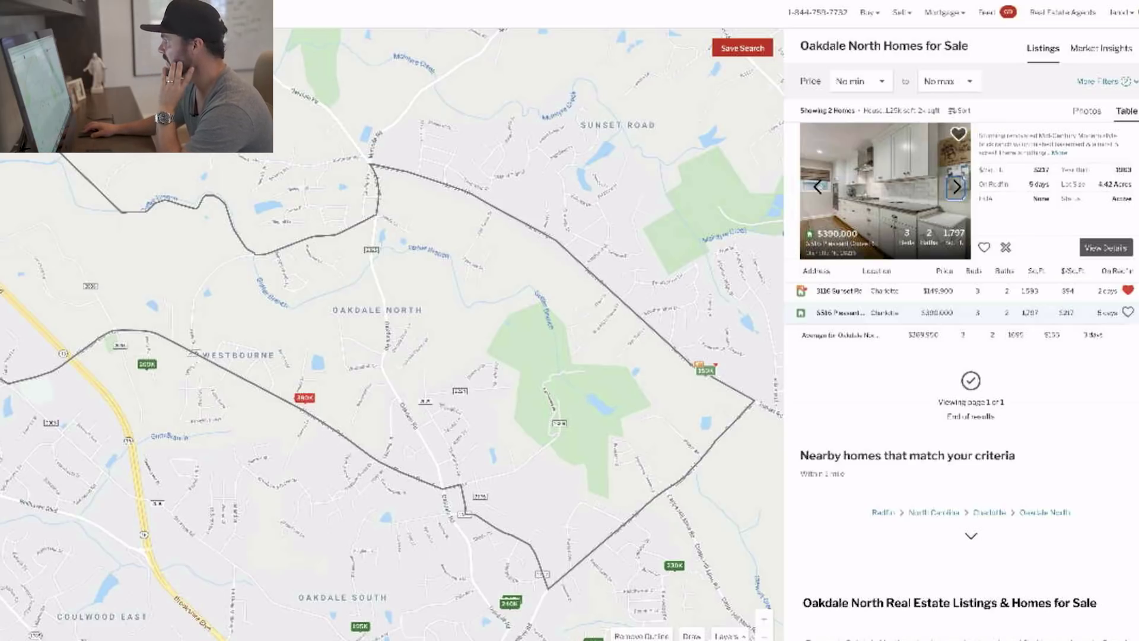
Filter to homes sold in the last year, max 1,750 sq ft, sorted by price ascending.
{"action": "left_click", "coordinate": [1101, 81]}
{"action": "left_click", "coordinate": [871, 309]}
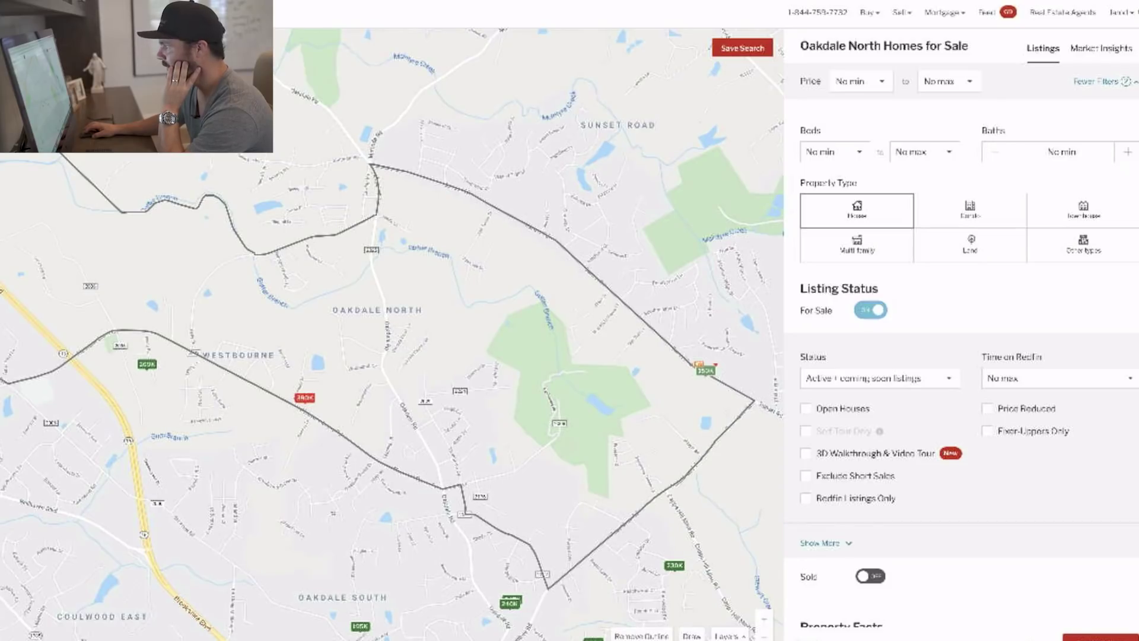
{"action": "left_click", "coordinate": [1098, 345]}
{"action": "left_click", "coordinate": [1083, 458]}
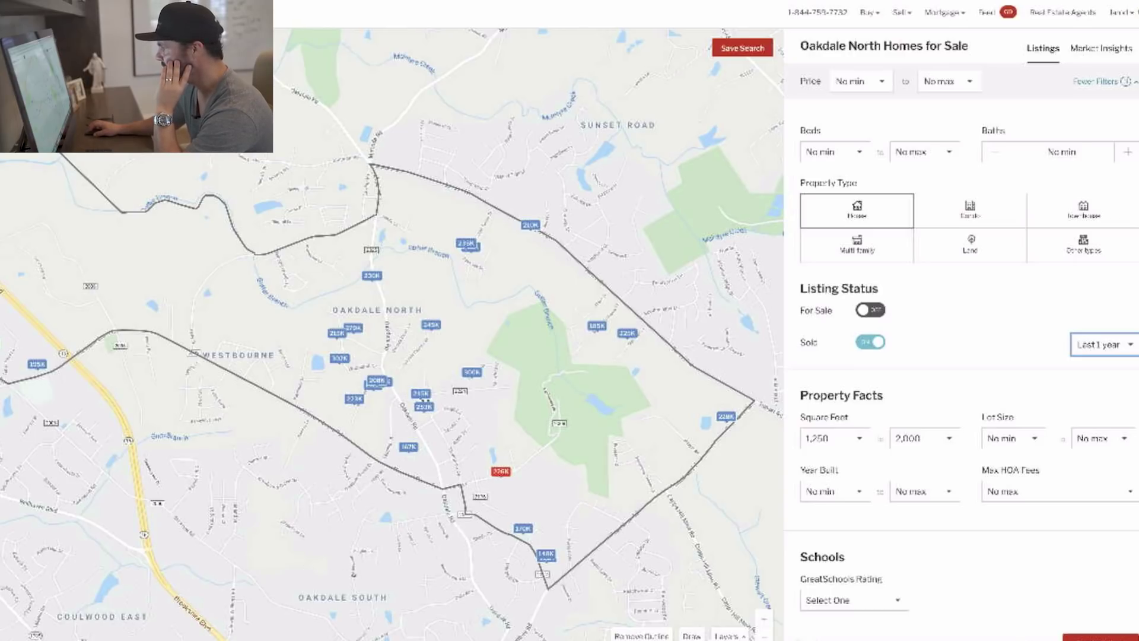
{"action": "left_click", "coordinate": [924, 438]}
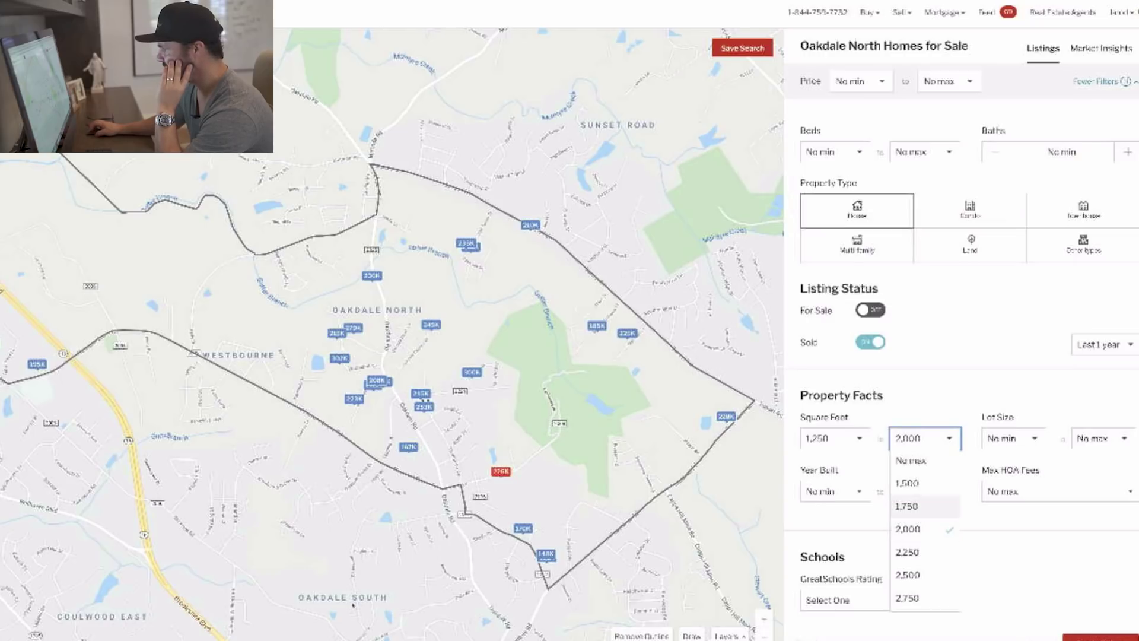
{"action": "left_click", "coordinate": [908, 507]}
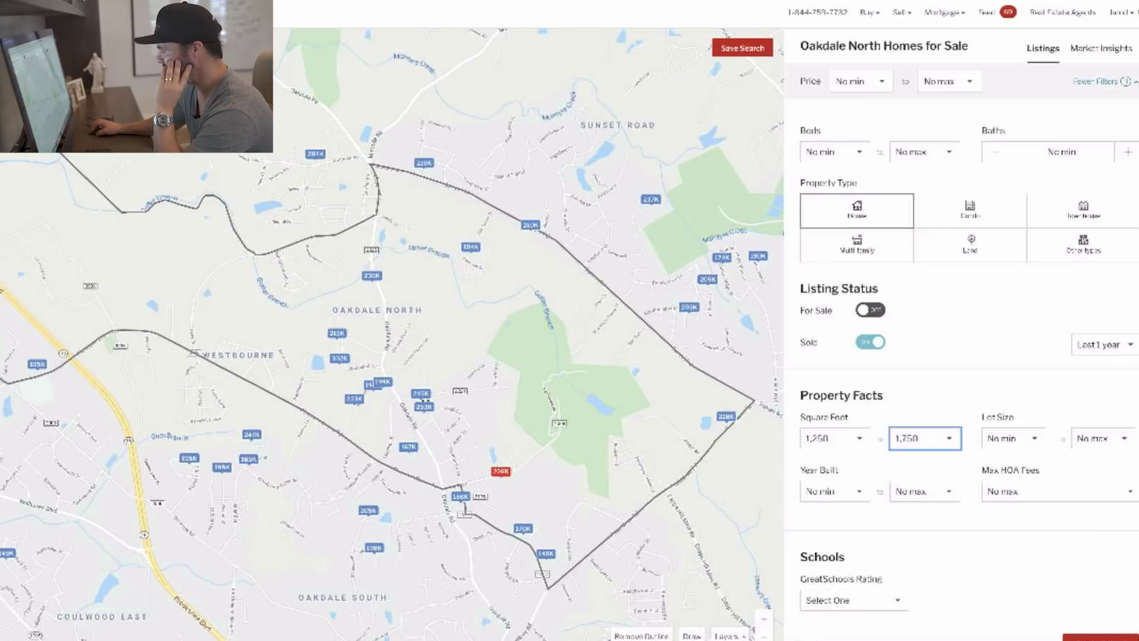
{"action": "left_click", "coordinate": [1101, 636]}
{"action": "left_click", "coordinate": [940, 271]}
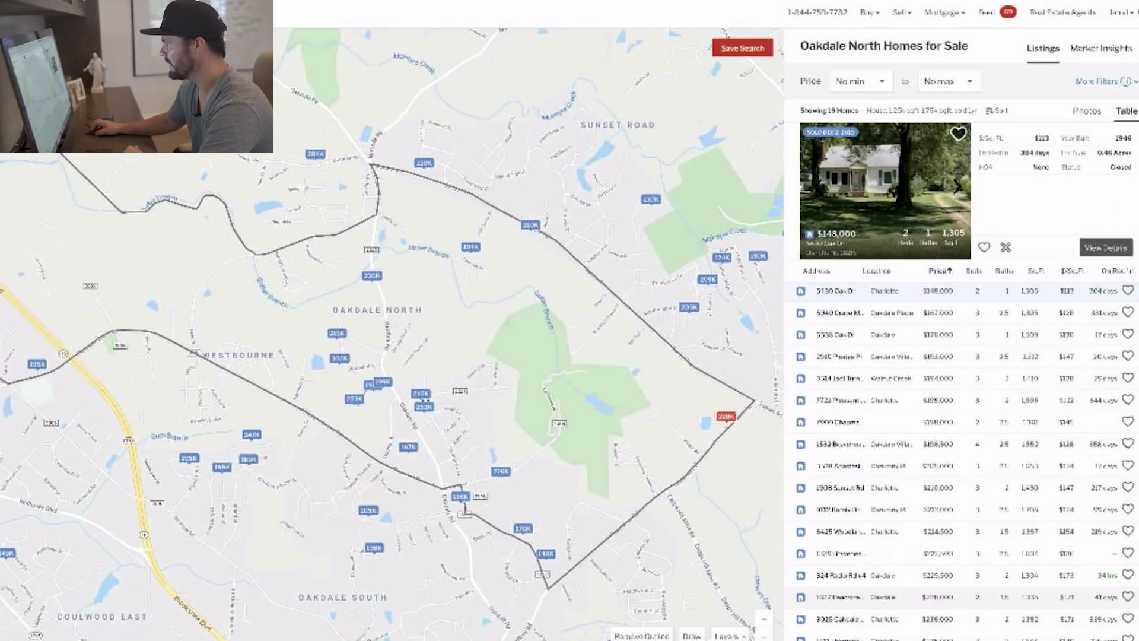
Preview the $302,000 Woodland sold home and browse its interior photos.
{"action": "scroll", "coordinate": [962, 419], "scroll_direction": "down", "scroll_amount": 1}
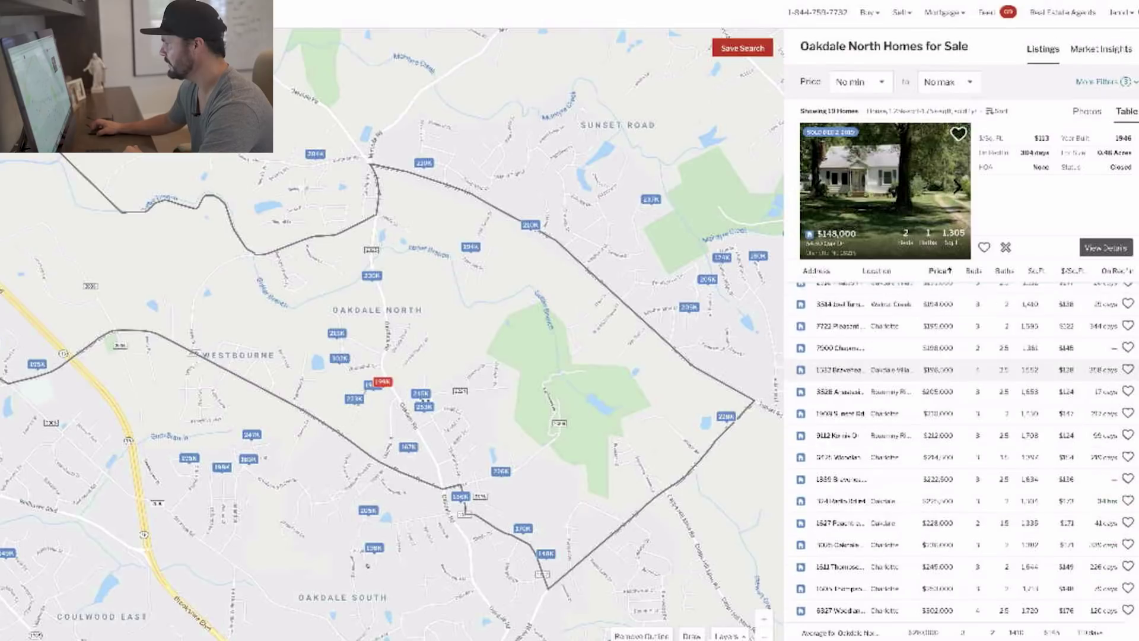
{"action": "scroll", "coordinate": [962, 415], "scroll_direction": "down", "scroll_amount": 5}
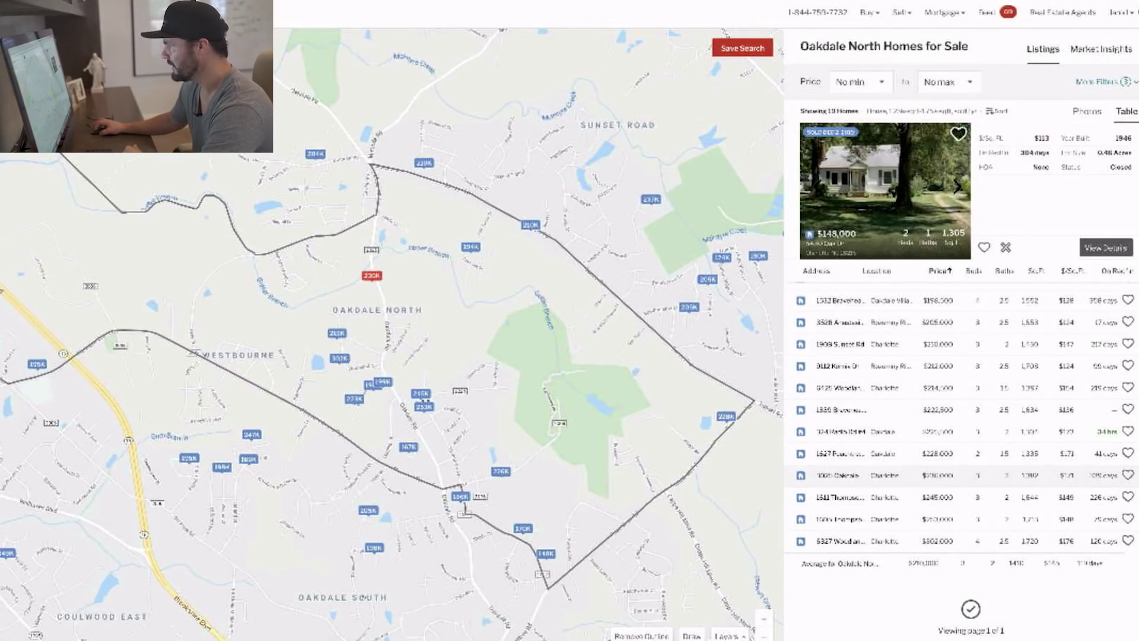
{"action": "left_click", "coordinate": [962, 541]}
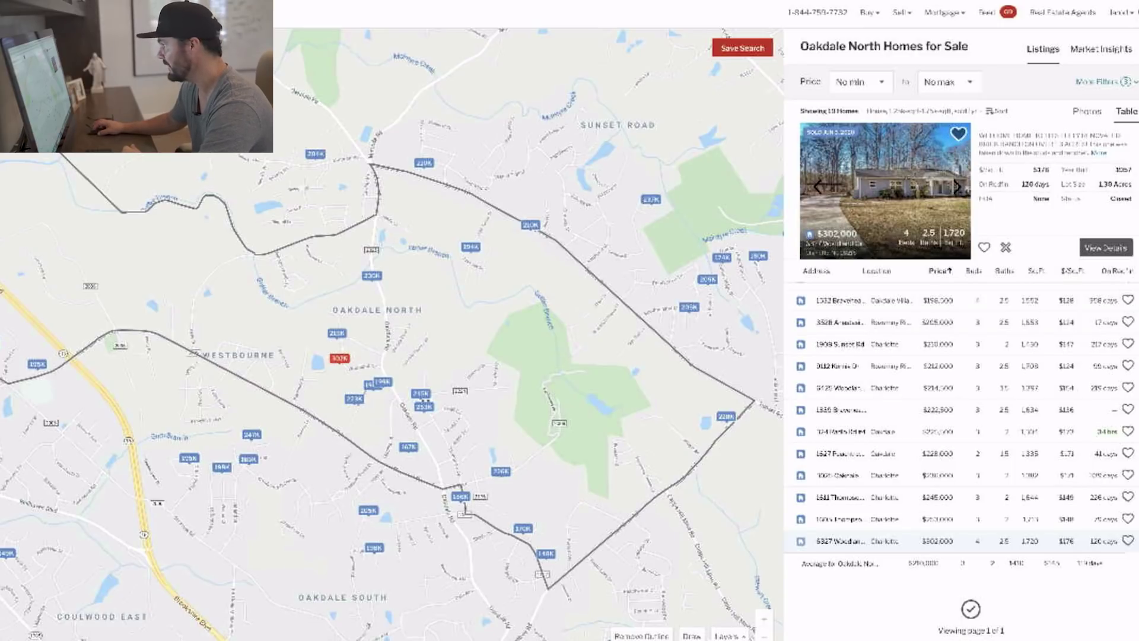
{"action": "left_click", "coordinate": [957, 187]}
{"action": "left_click", "coordinate": [957, 186]}
{"action": "left_click", "coordinate": [956, 187]}
{"action": "left_click", "coordinate": [957, 187]}
{"action": "left_click", "coordinate": [957, 187]}
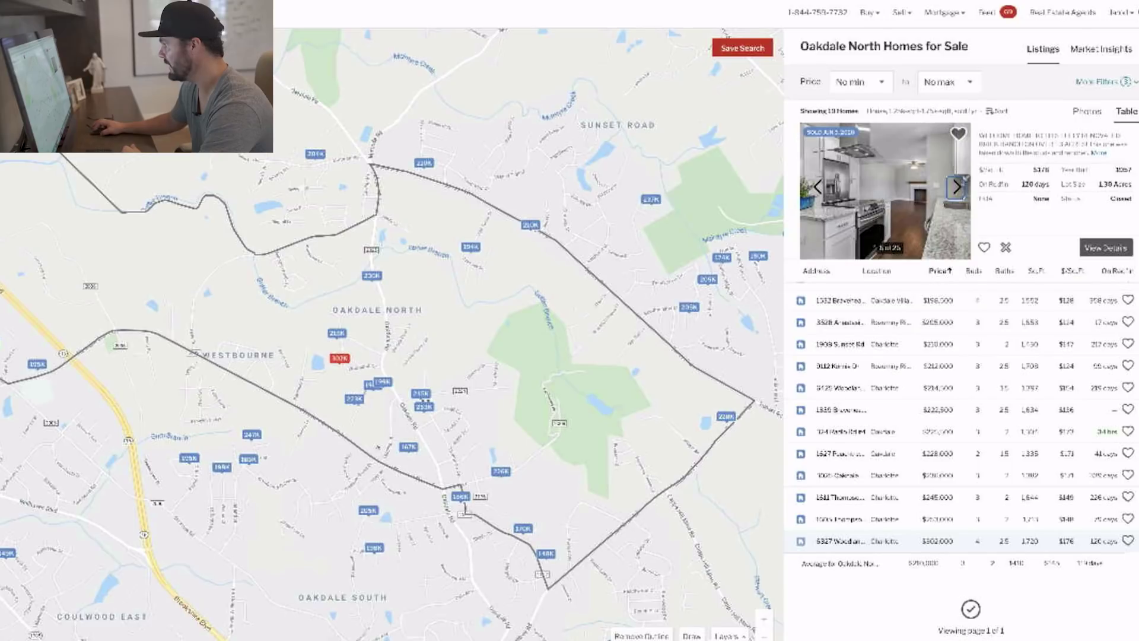
{"action": "left_click", "coordinate": [957, 187]}
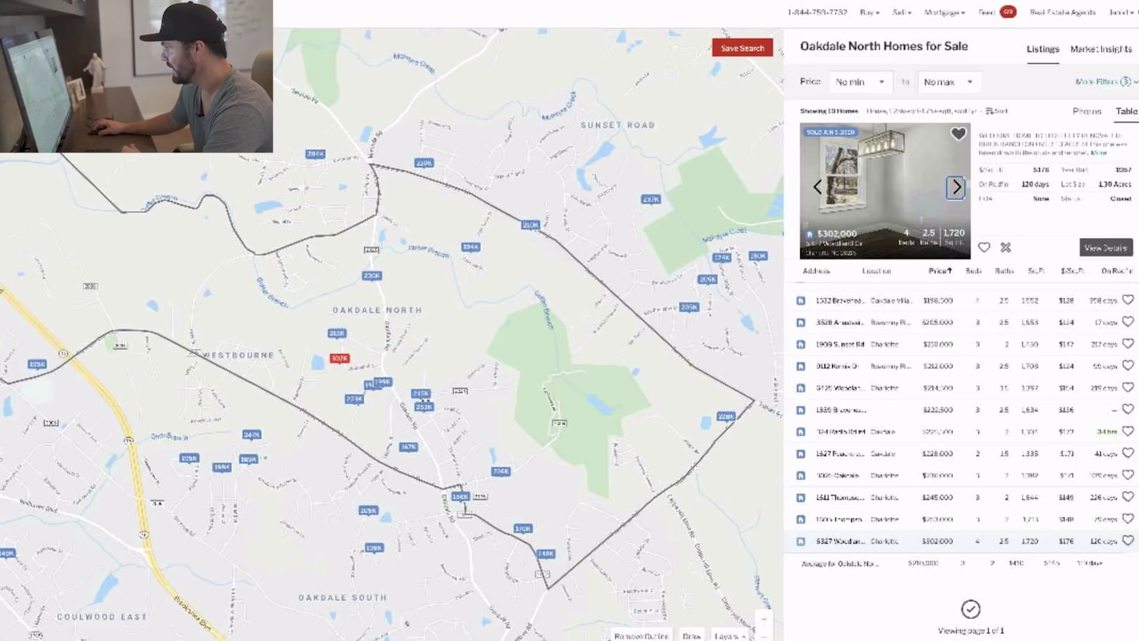
Preview the $253,000 and $245,000 Thompson homes, then the $236,000 Oakdale home.
{"action": "left_click", "coordinate": [937, 519]}
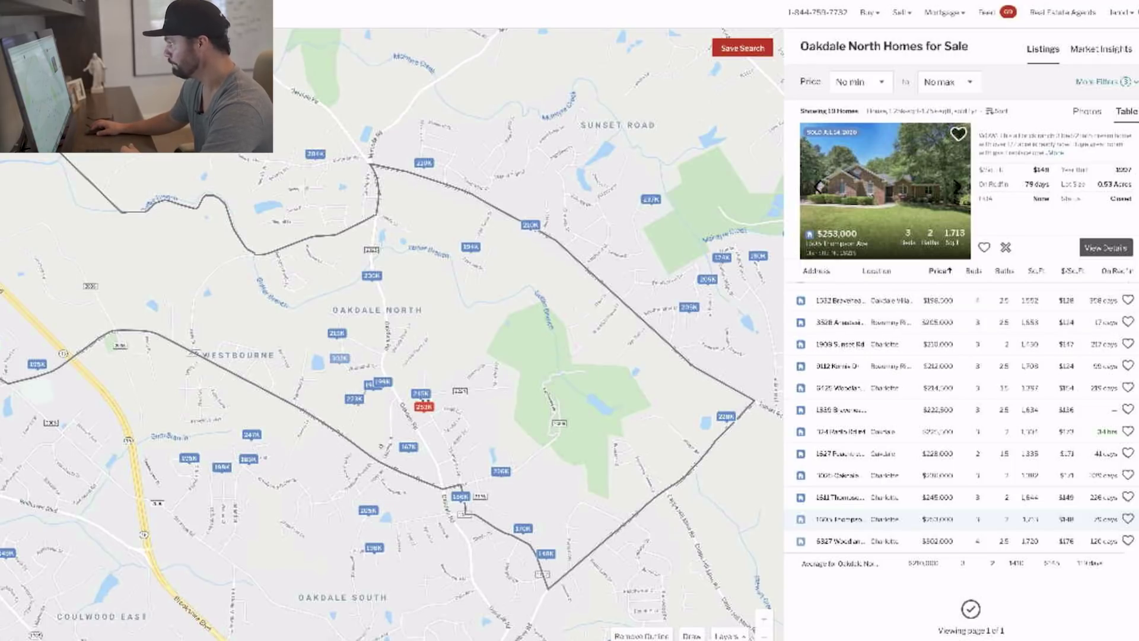
{"action": "left_click", "coordinate": [955, 188]}
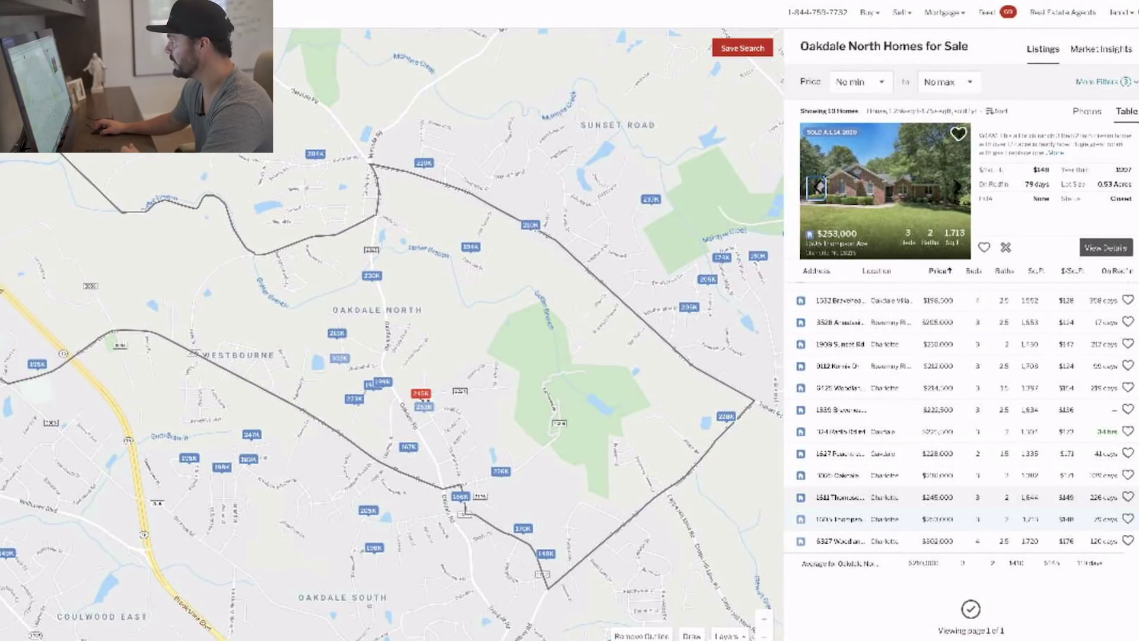
{"action": "left_click", "coordinate": [938, 497]}
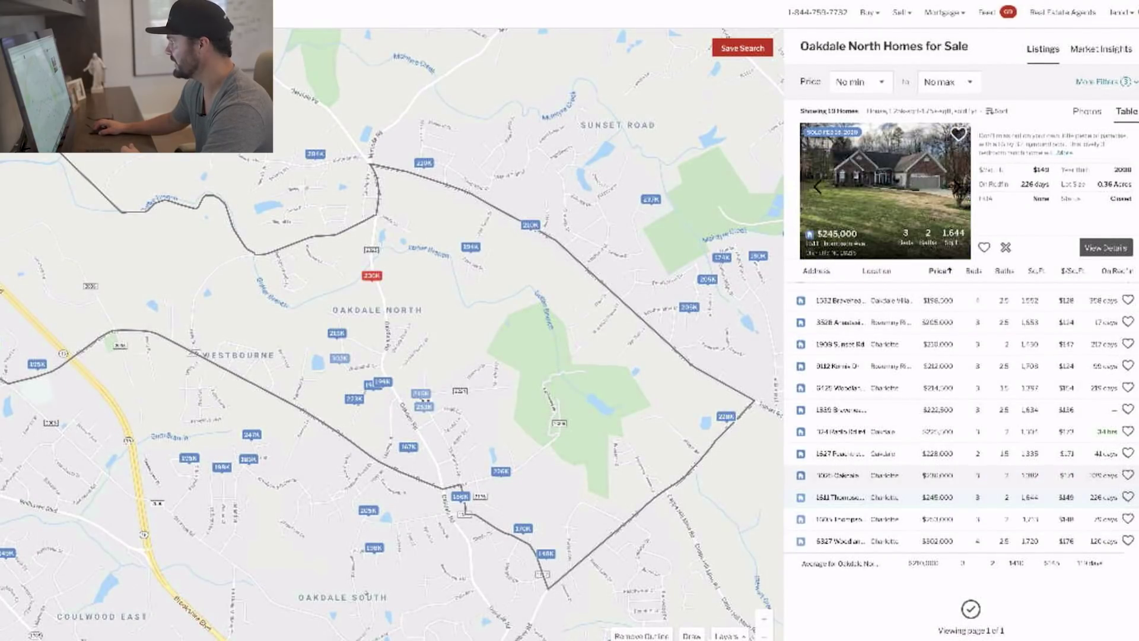
{"action": "left_click", "coordinate": [938, 475]}
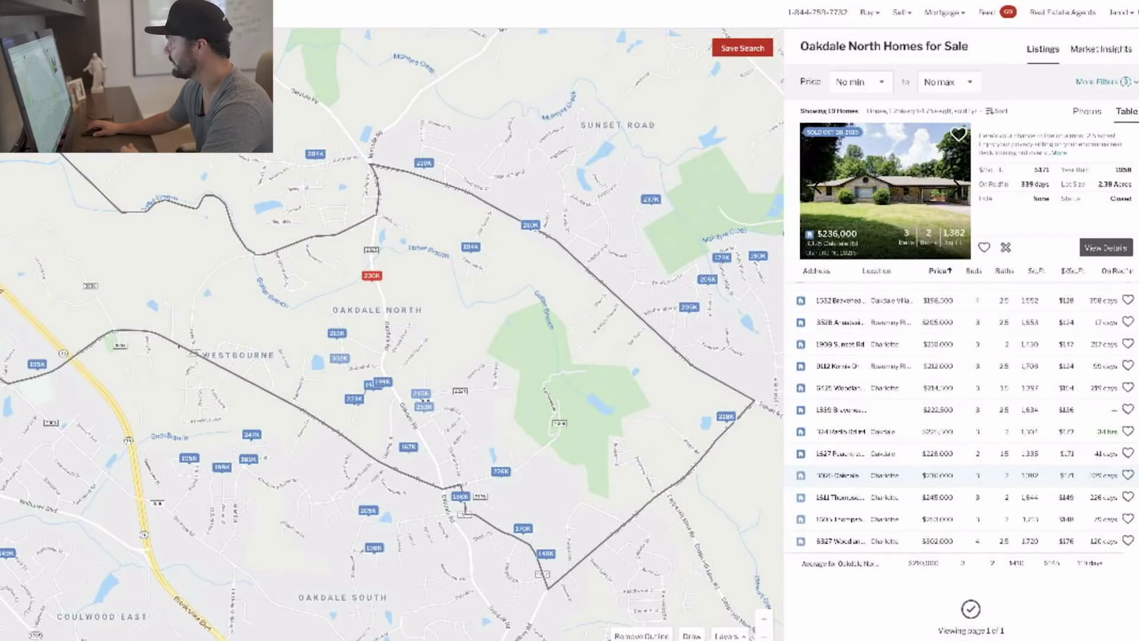
{"action": "left_click", "coordinate": [1104, 82]}
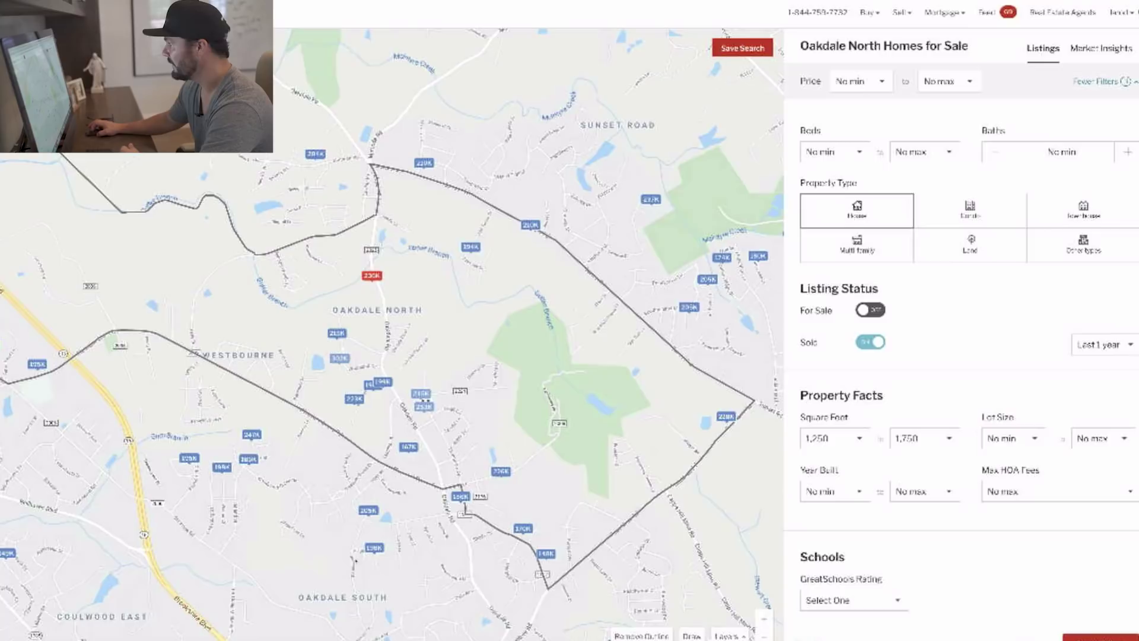
{"action": "scroll", "coordinate": [961, 332], "scroll_direction": "down", "scroll_amount": 5}
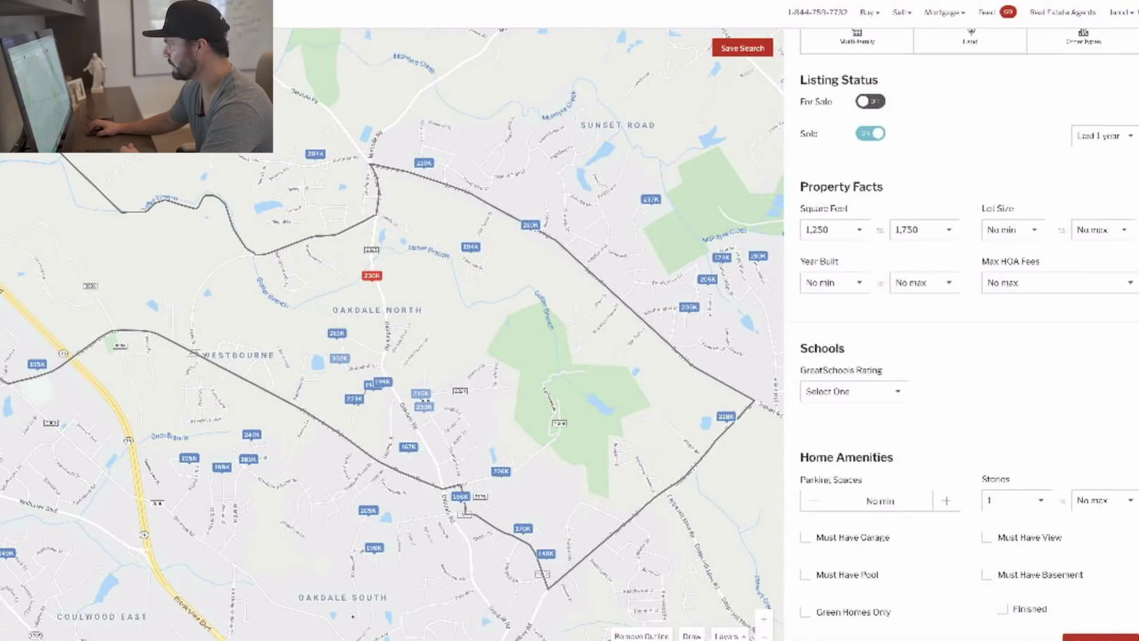
{"action": "scroll", "coordinate": [961, 332], "scroll_direction": "down", "scroll_amount": 2}
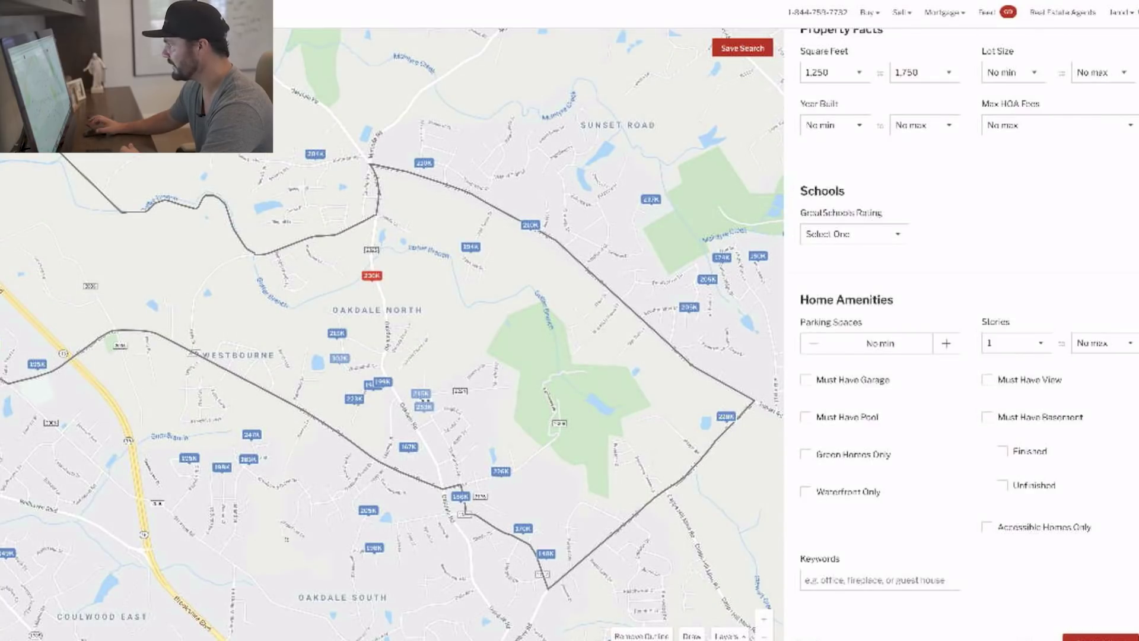
{"action": "left_click", "coordinate": [805, 380]}
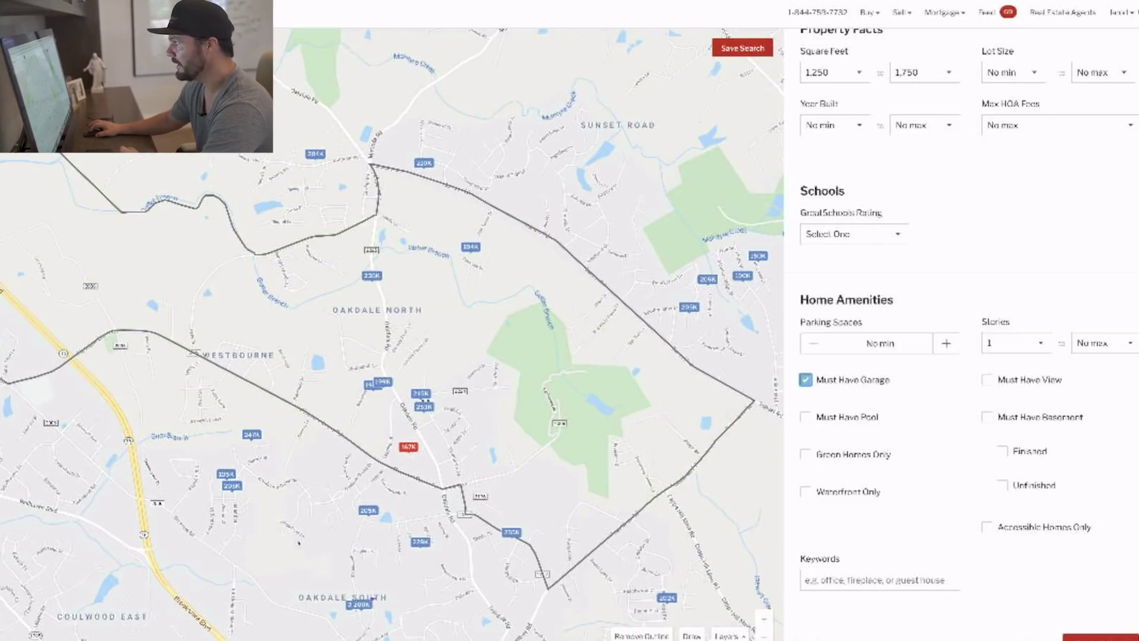
{"action": "left_click", "coordinate": [805, 380]}
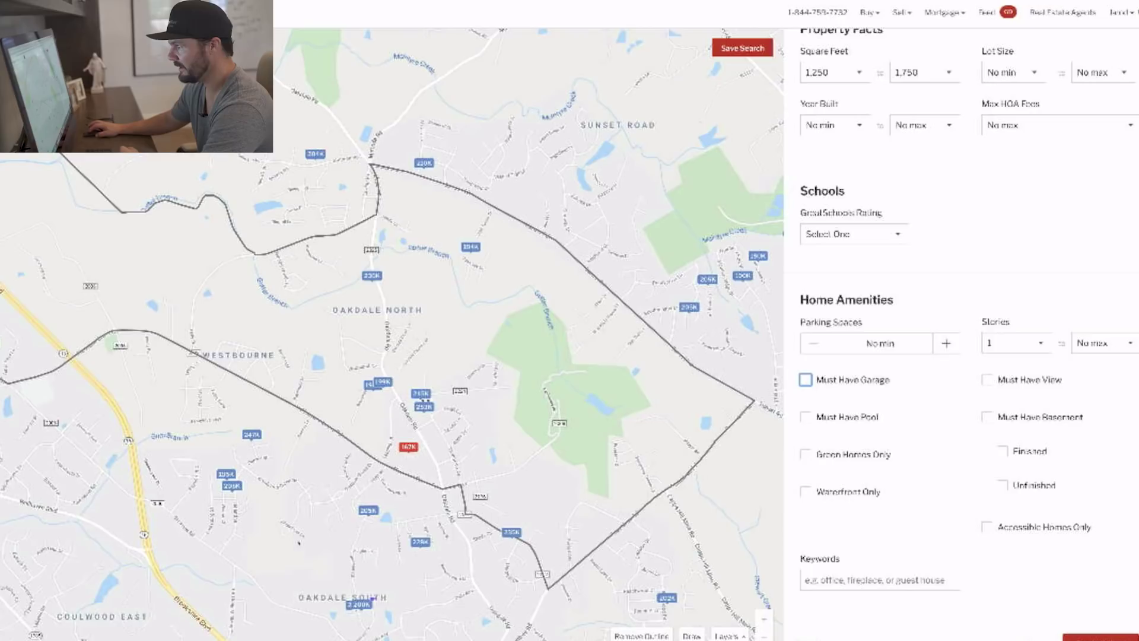
{"action": "left_click", "coordinate": [806, 380]}
{"action": "left_click", "coordinate": [805, 380]}
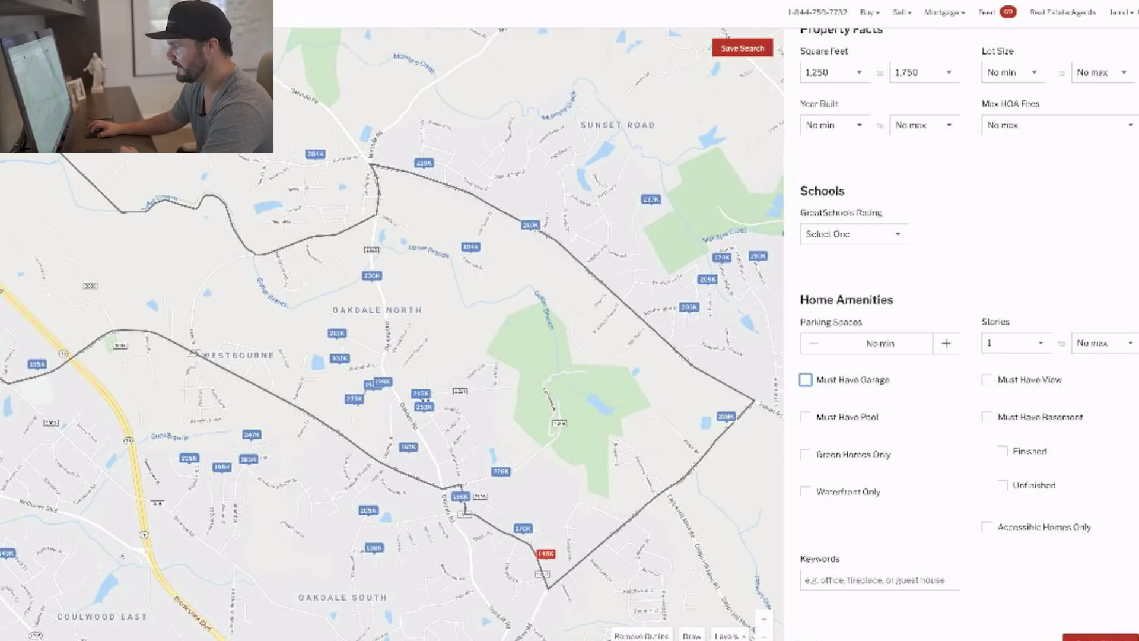
{"action": "left_click", "coordinate": [1100, 637]}
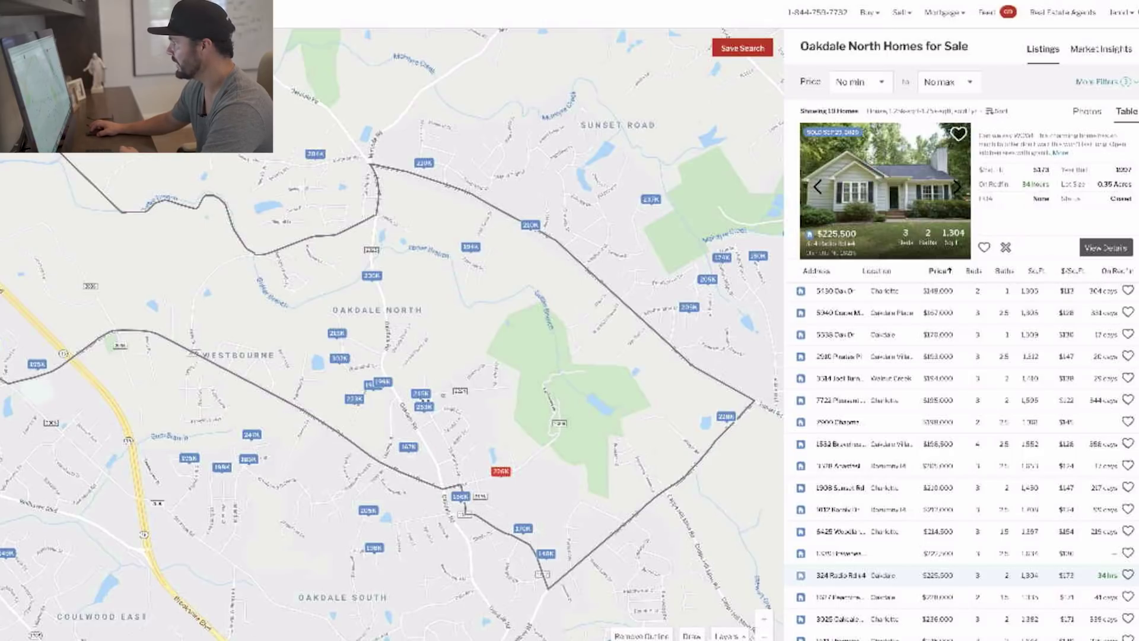
{"action": "left_click", "coordinate": [1099, 81]}
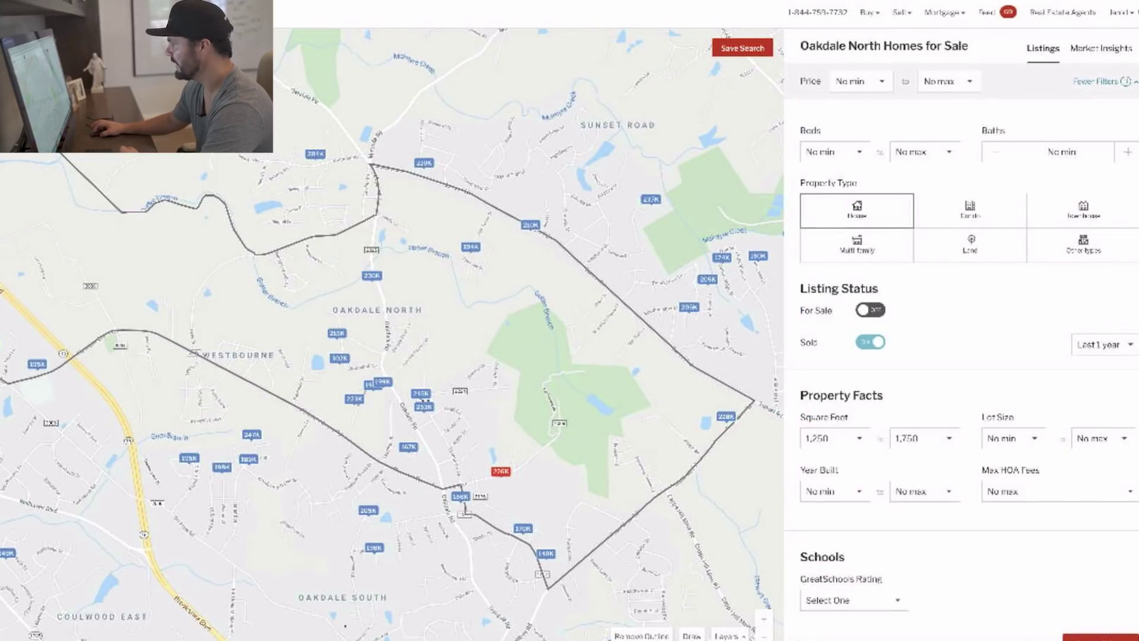
{"action": "scroll", "coordinate": [961, 332], "scroll_direction": "down", "scroll_amount": 5}
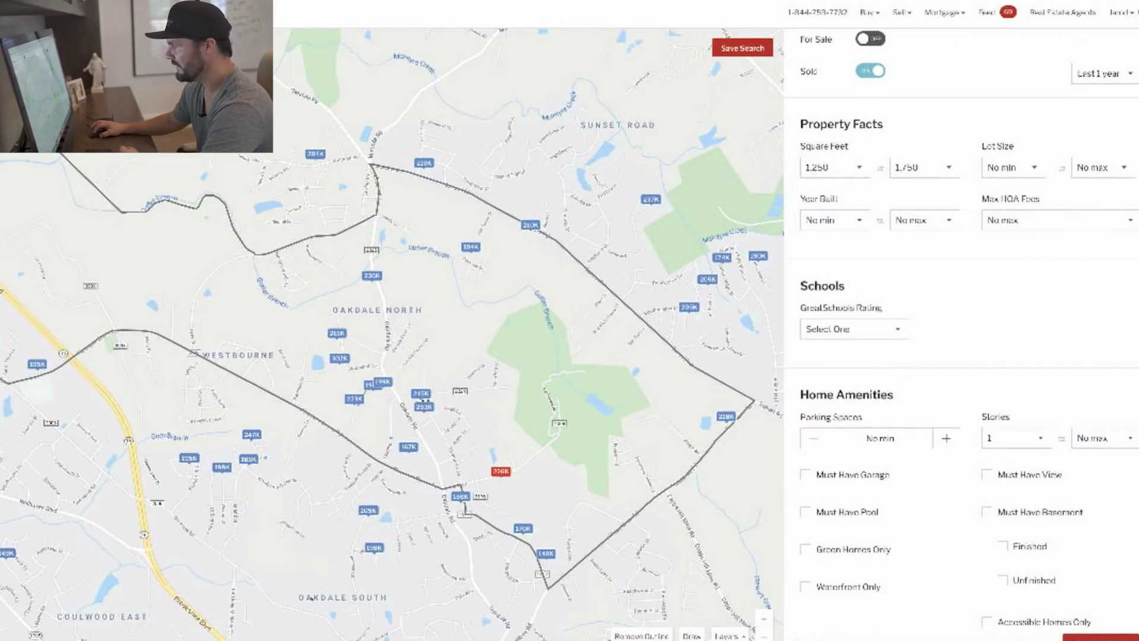
{"action": "left_click", "coordinate": [805, 475]}
{"action": "left_click", "coordinate": [806, 475]}
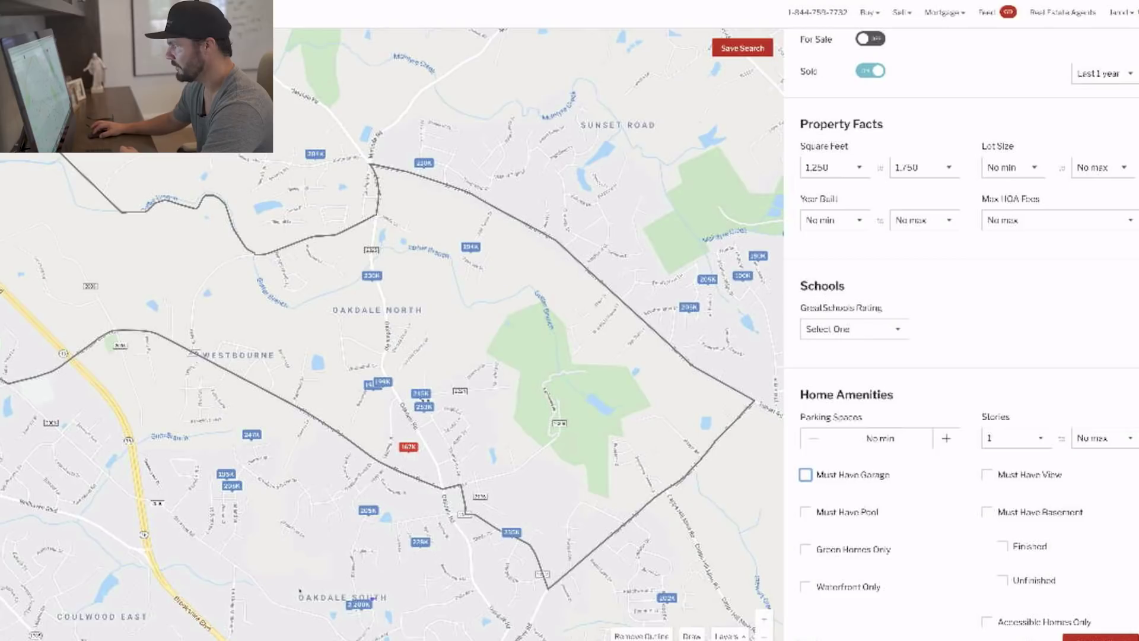
{"action": "left_click", "coordinate": [1101, 638]}
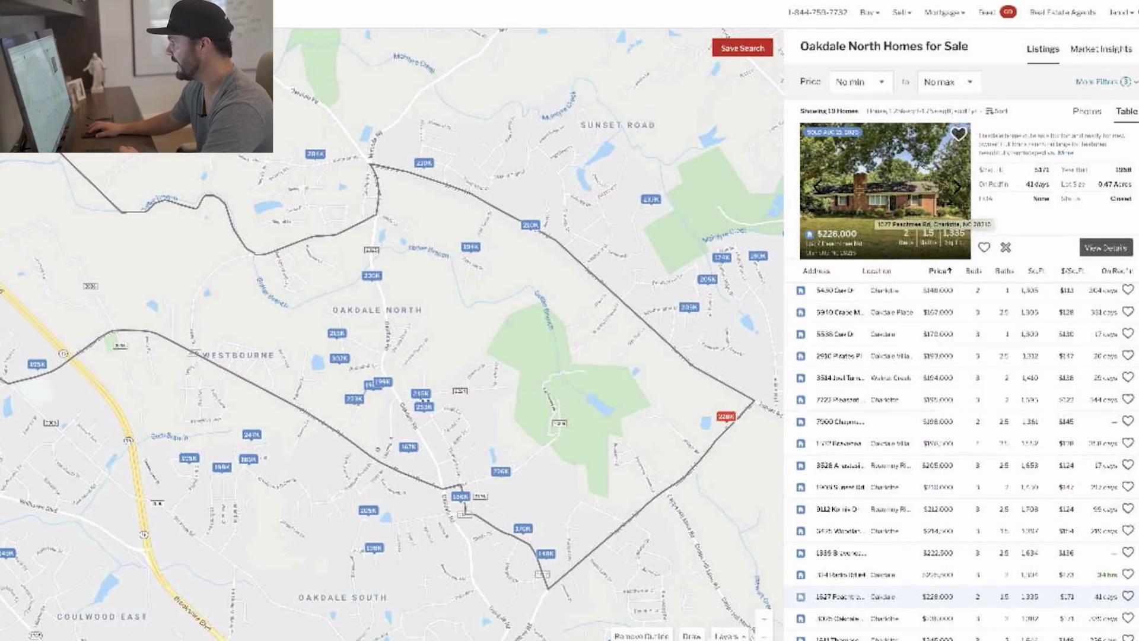
Page through the $228,000 comparable's photos to its kitchen.
{"action": "left_click", "coordinate": [956, 188]}
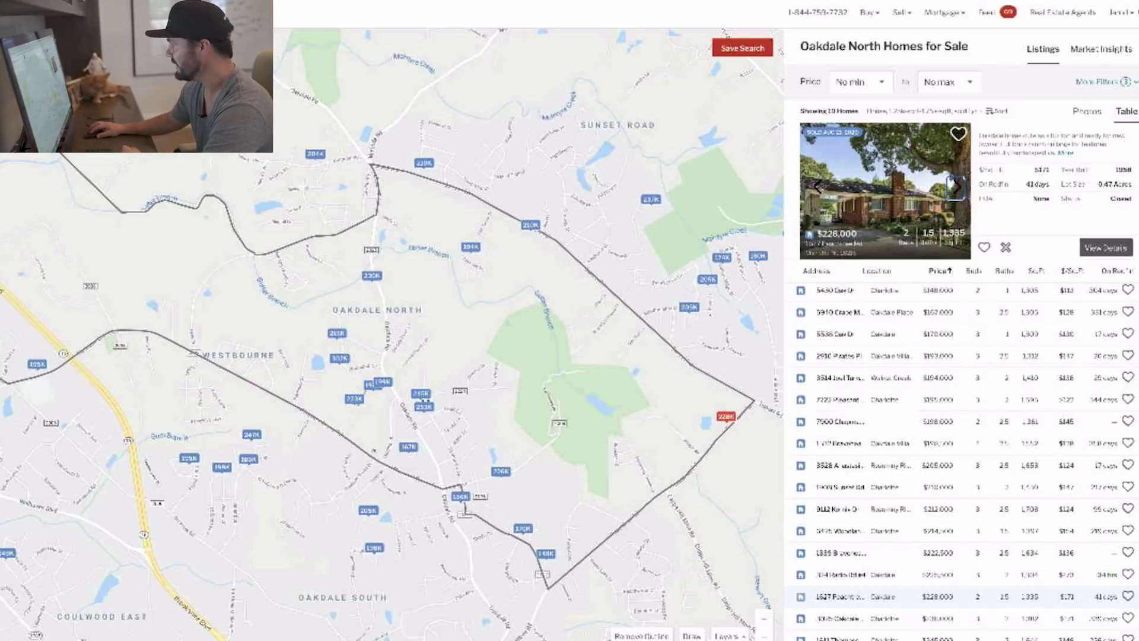
{"action": "left_click", "coordinate": [957, 188]}
{"action": "left_click", "coordinate": [957, 188]}
{"action": "left_click", "coordinate": [957, 188]}
{"action": "left_click", "coordinate": [957, 187]}
{"action": "left_click", "coordinate": [957, 188]}
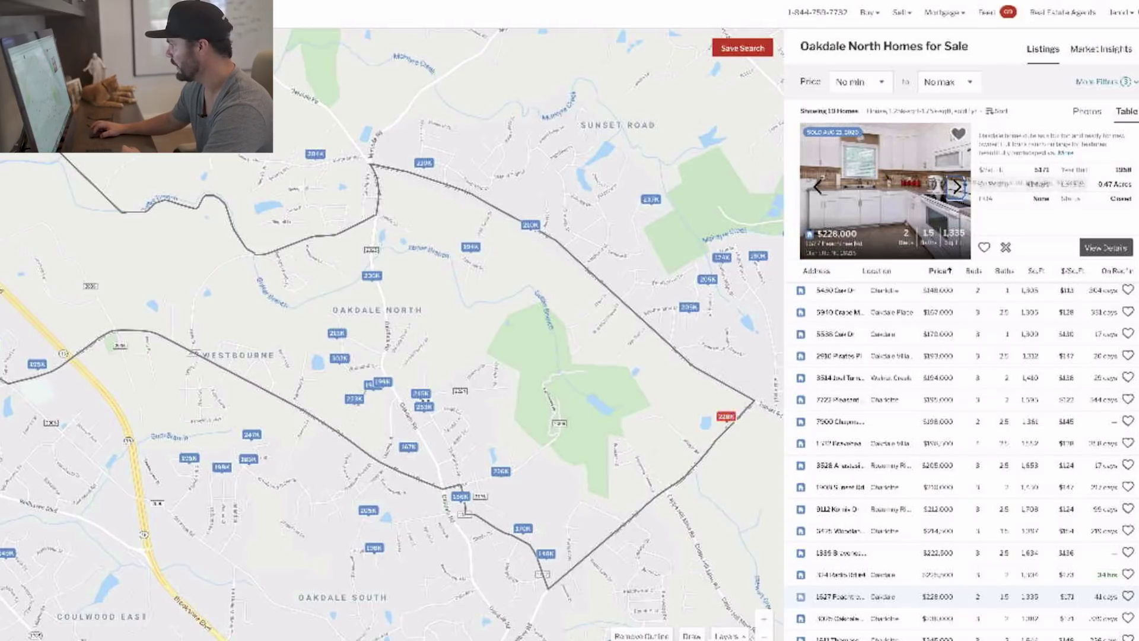
{"action": "left_click", "coordinate": [925, 574]}
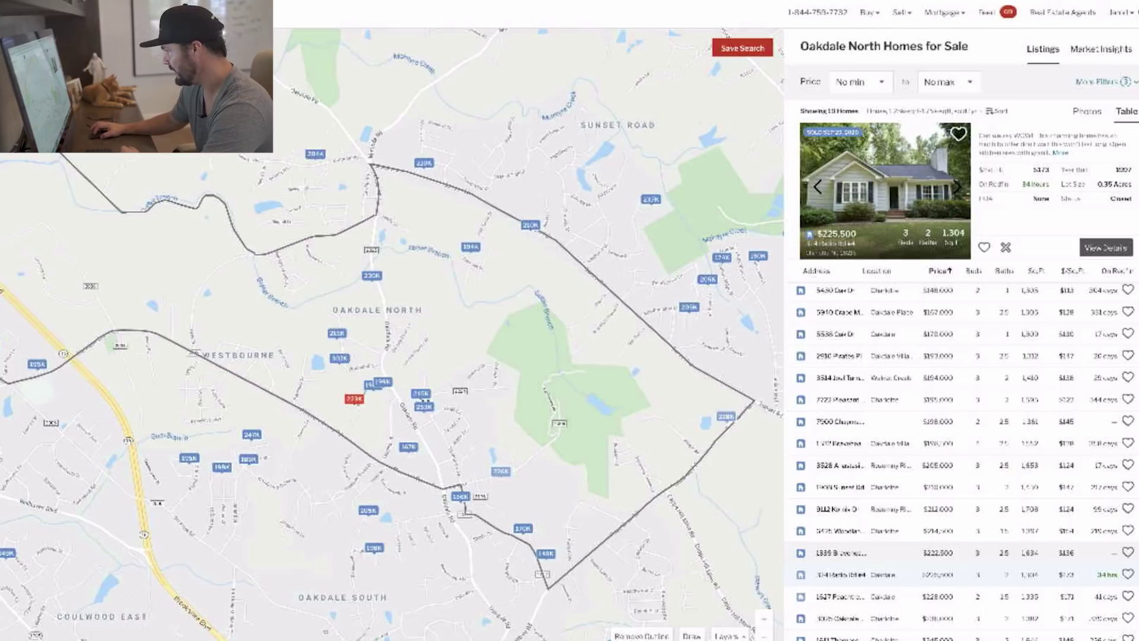
{"action": "left_click", "coordinate": [854, 532]}
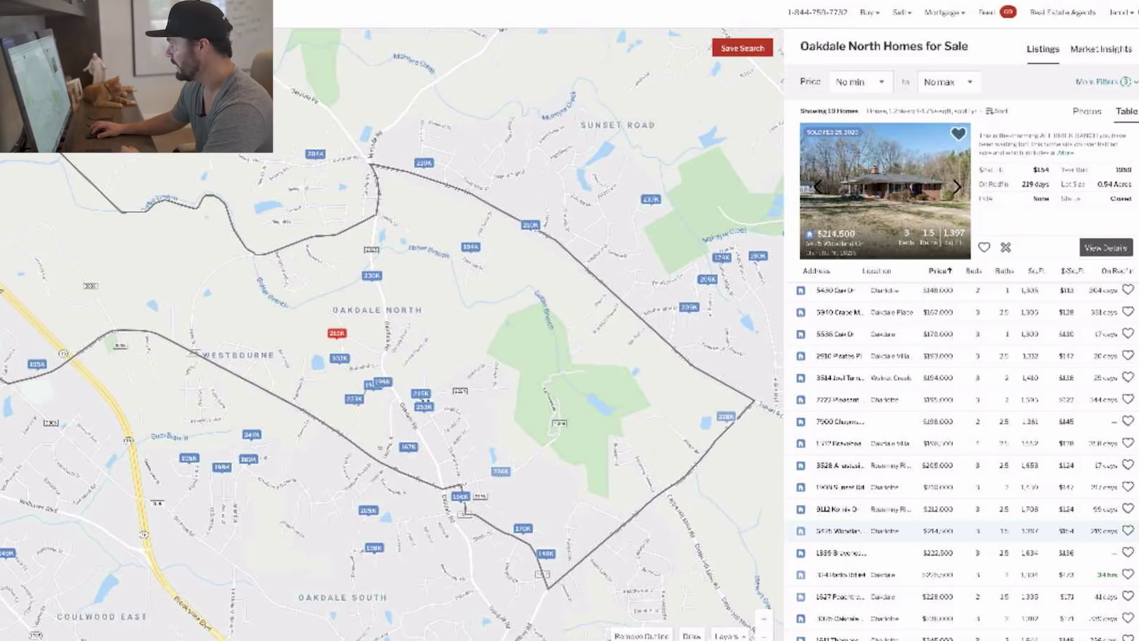
{"action": "left_click", "coordinate": [957, 187]}
{"action": "left_click", "coordinate": [957, 187]}
{"action": "left_click", "coordinate": [957, 187]}
{"action": "left_click", "coordinate": [957, 187]}
{"action": "left_click", "coordinate": [956, 187]}
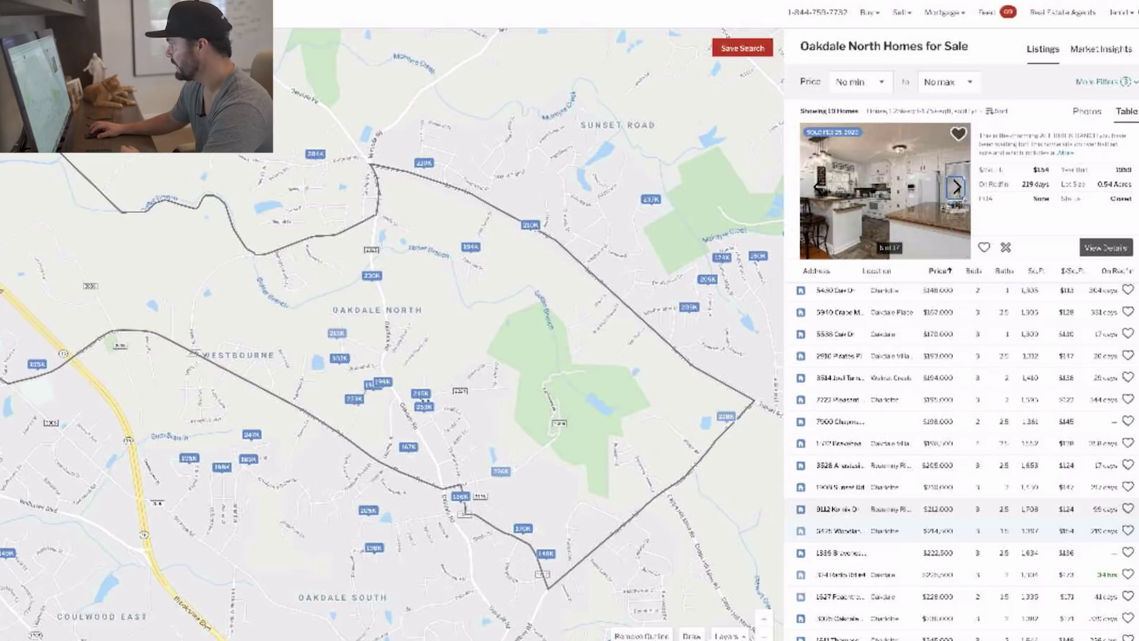
{"action": "left_click", "coordinate": [837, 508]}
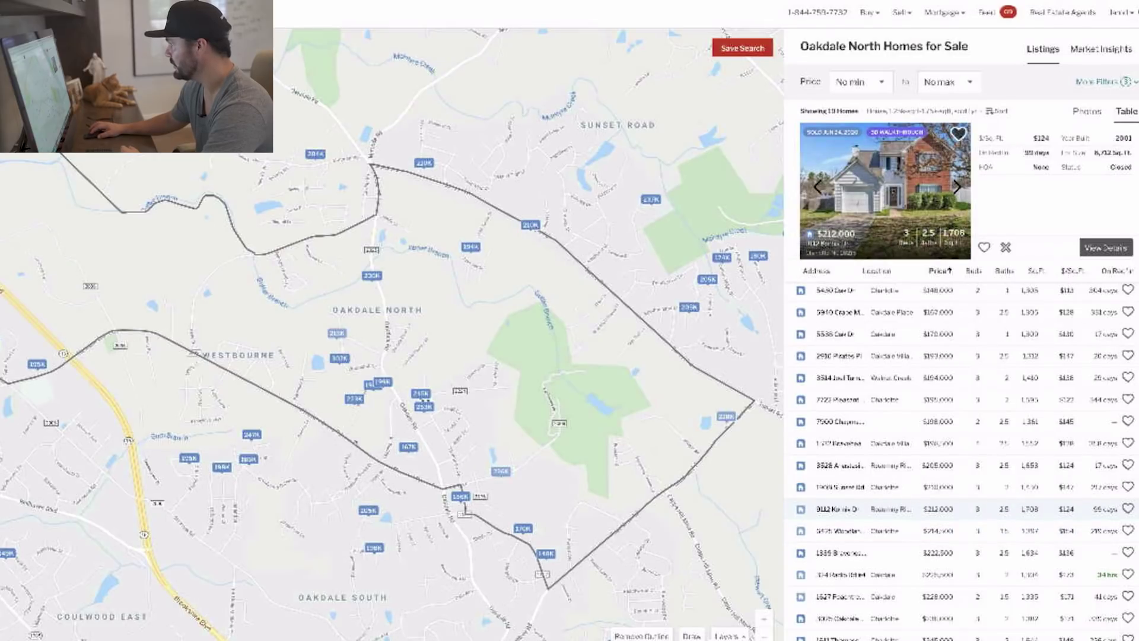
Try a one-story maximum, revert to no stories limit, then close filters and scroll the results.
{"action": "left_click", "coordinate": [1101, 81]}
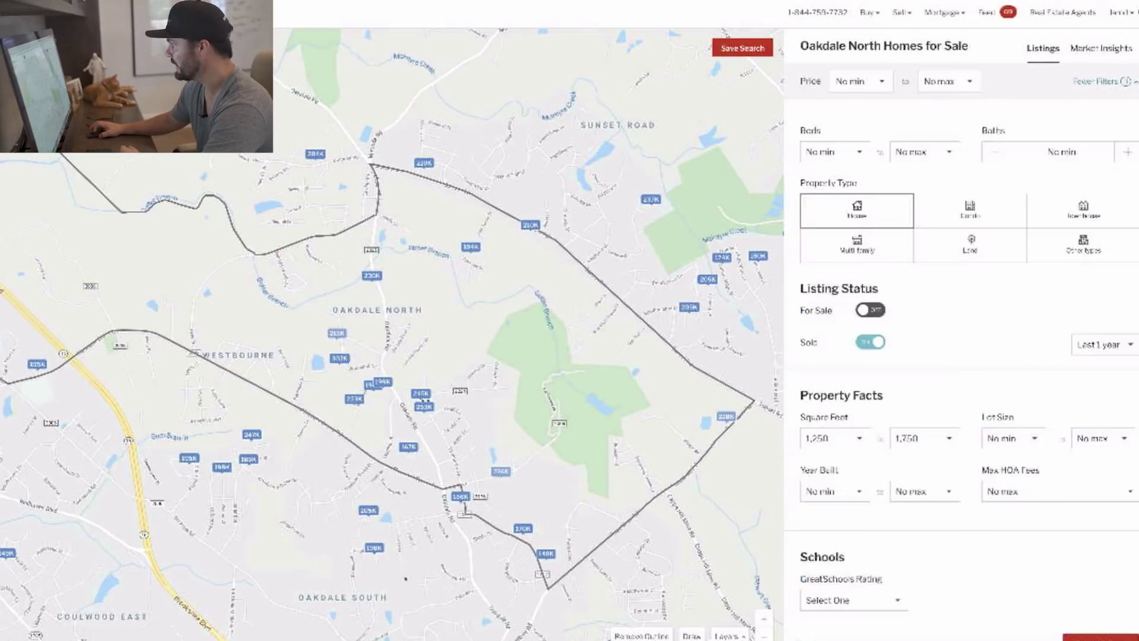
{"action": "scroll", "coordinate": [961, 332], "scroll_direction": "down", "scroll_amount": 4}
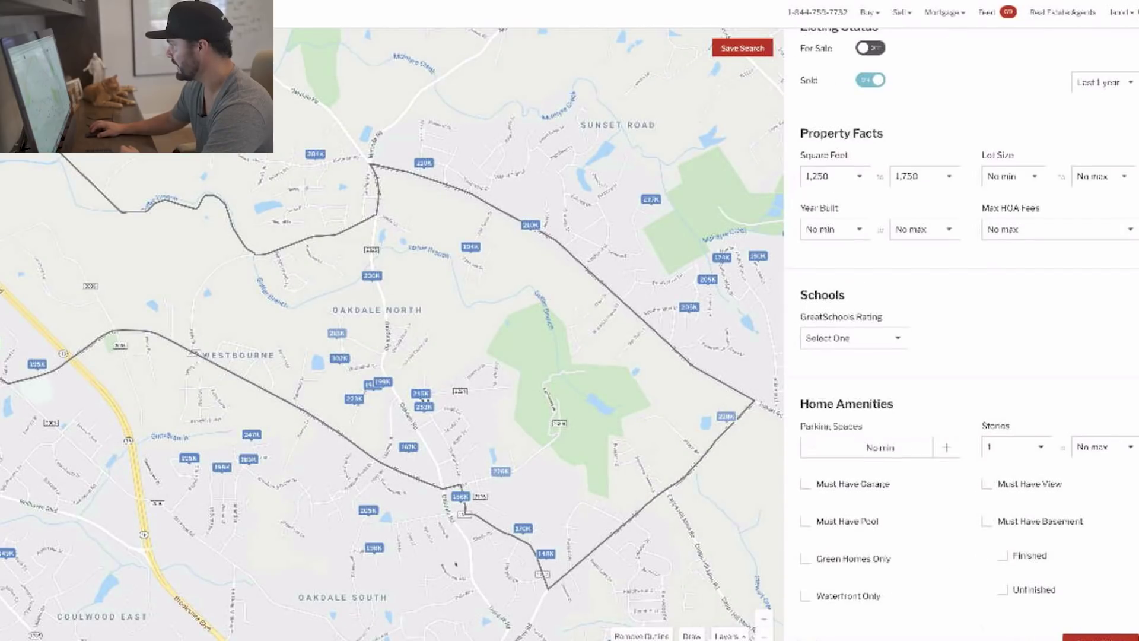
{"action": "left_click", "coordinate": [1105, 447]}
{"action": "left_click", "coordinate": [1103, 492]}
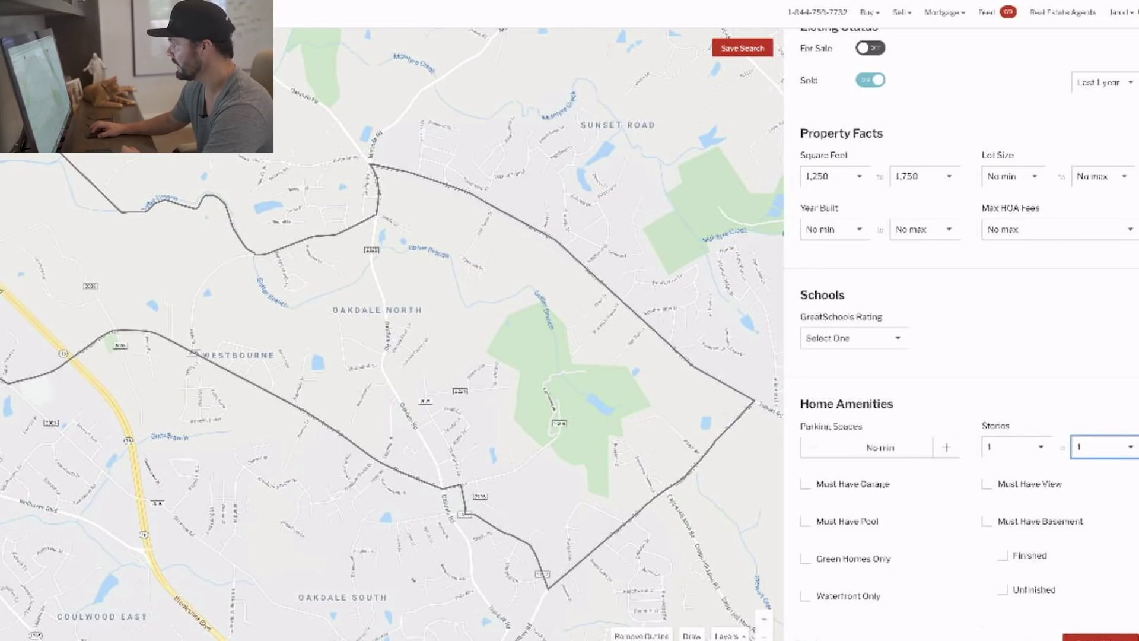
{"action": "left_click", "coordinate": [1103, 447]}
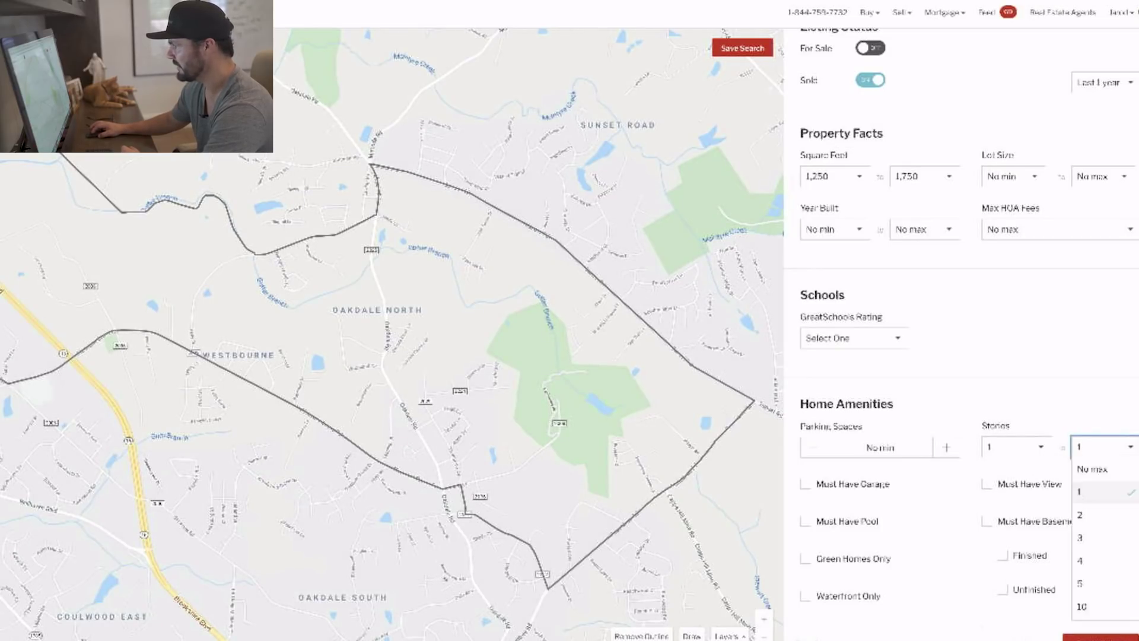
{"action": "left_click", "coordinate": [1102, 469]}
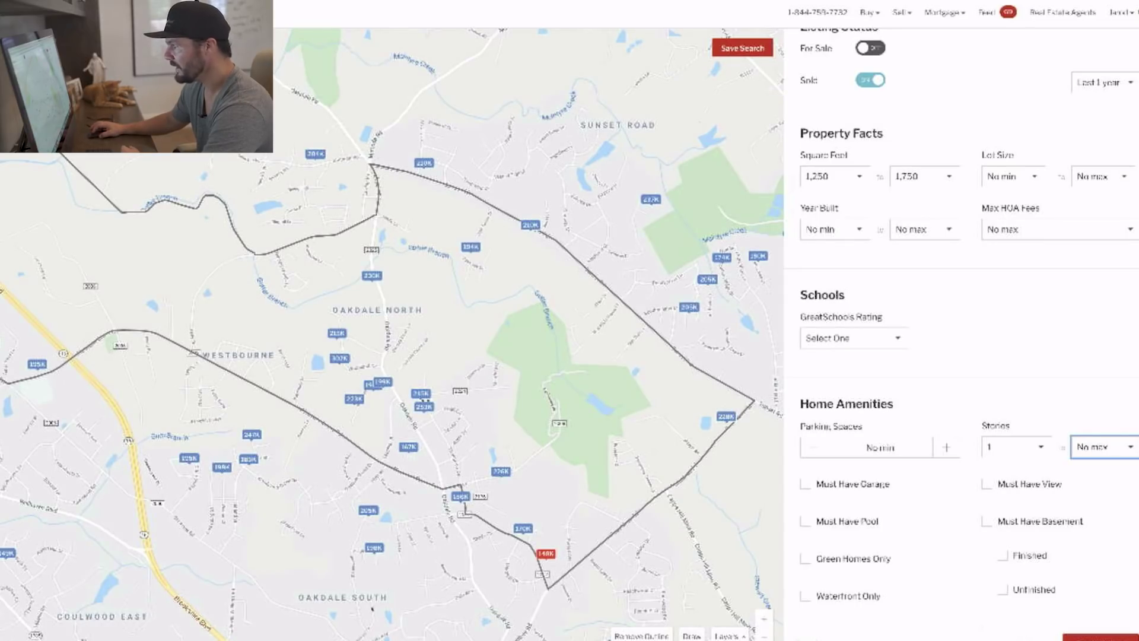
{"action": "left_click", "coordinate": [1100, 638]}
{"action": "scroll", "coordinate": [961, 415], "scroll_direction": "down", "scroll_amount": 5}
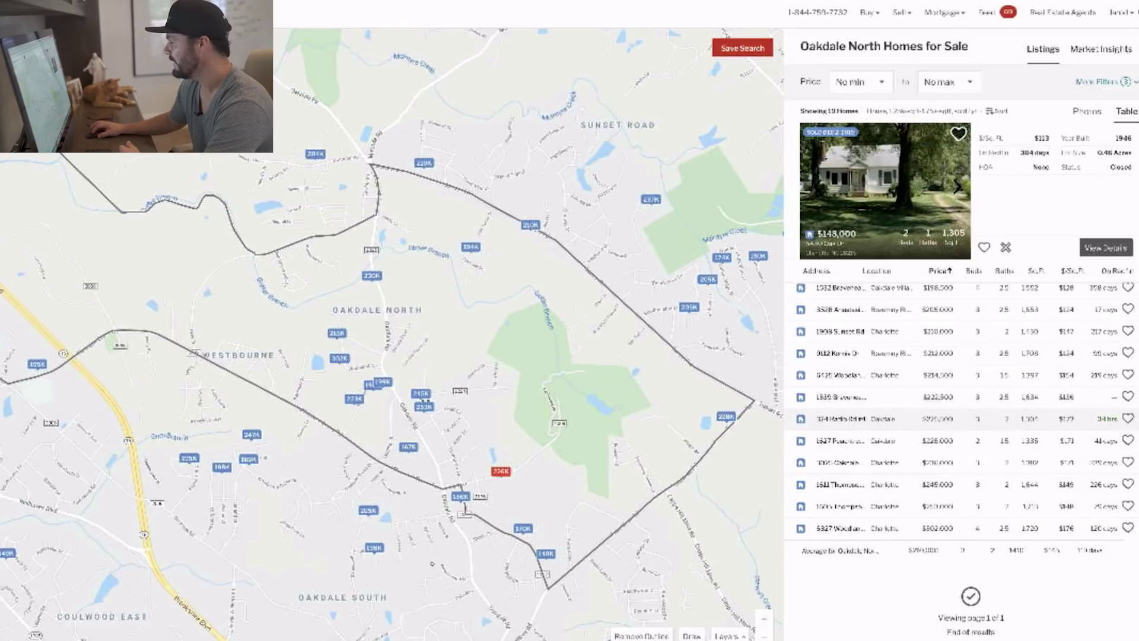
Preview the $225,500, $212,000 Kornis Dr and $210,000 Sunset Rd sales, browsing the last one's photos.
{"action": "left_click", "coordinate": [861, 418]}
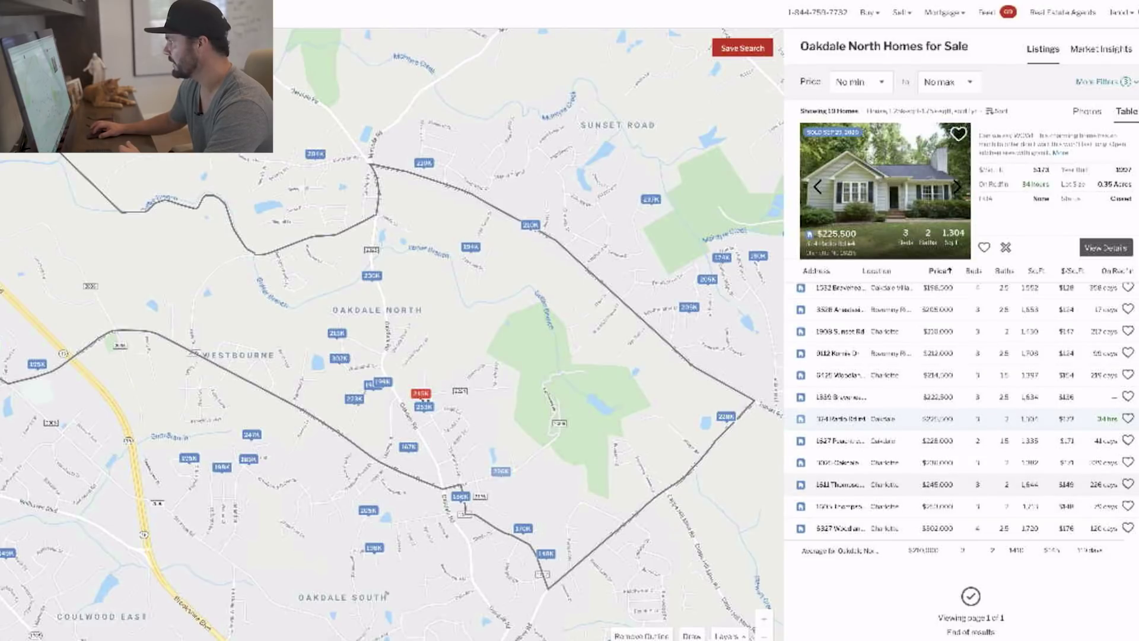
{"action": "scroll", "coordinate": [961, 416], "scroll_direction": "up", "scroll_amount": 1}
{"action": "left_click", "coordinate": [860, 410]}
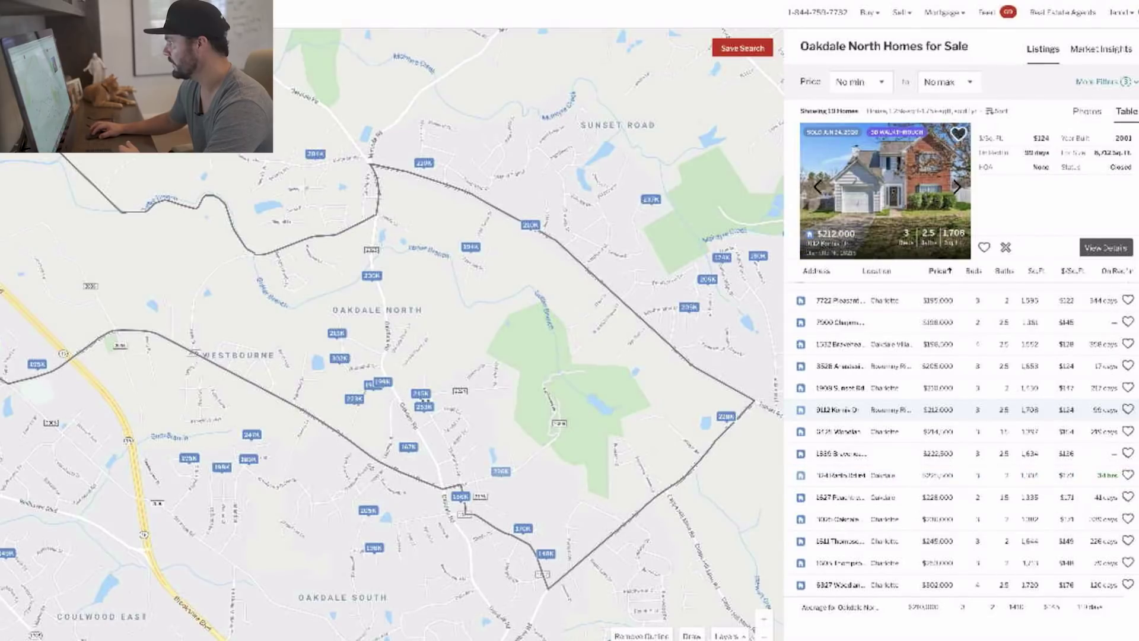
{"action": "left_click", "coordinate": [860, 388]}
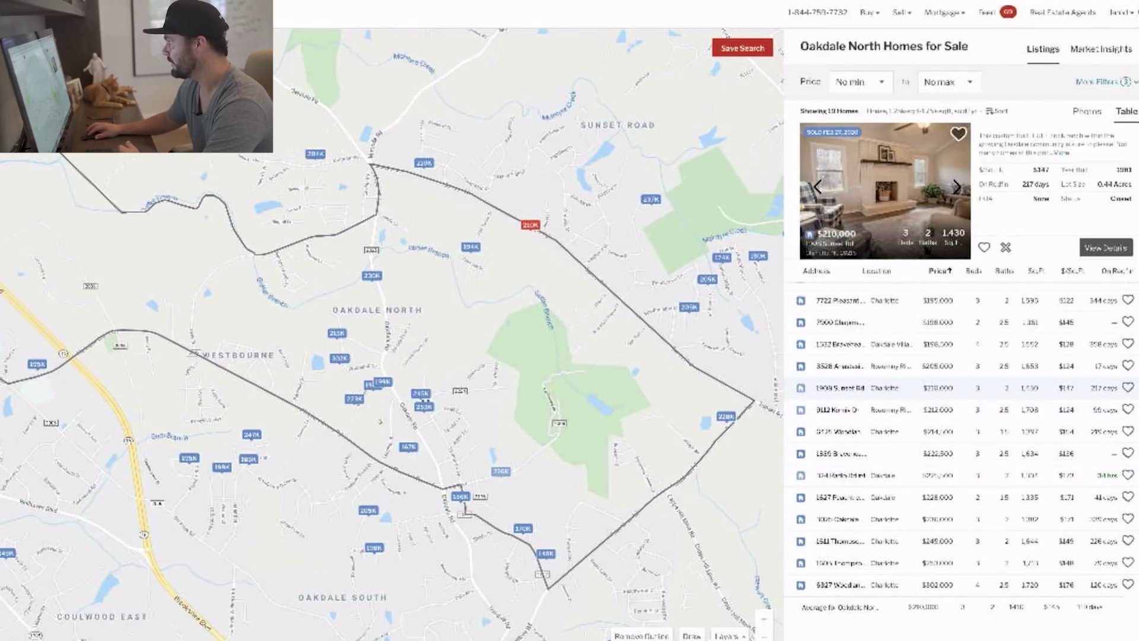
{"action": "left_click", "coordinate": [957, 187]}
{"action": "left_click", "coordinate": [957, 188]}
{"action": "left_click", "coordinate": [957, 188]}
{"action": "left_click", "coordinate": [957, 188]}
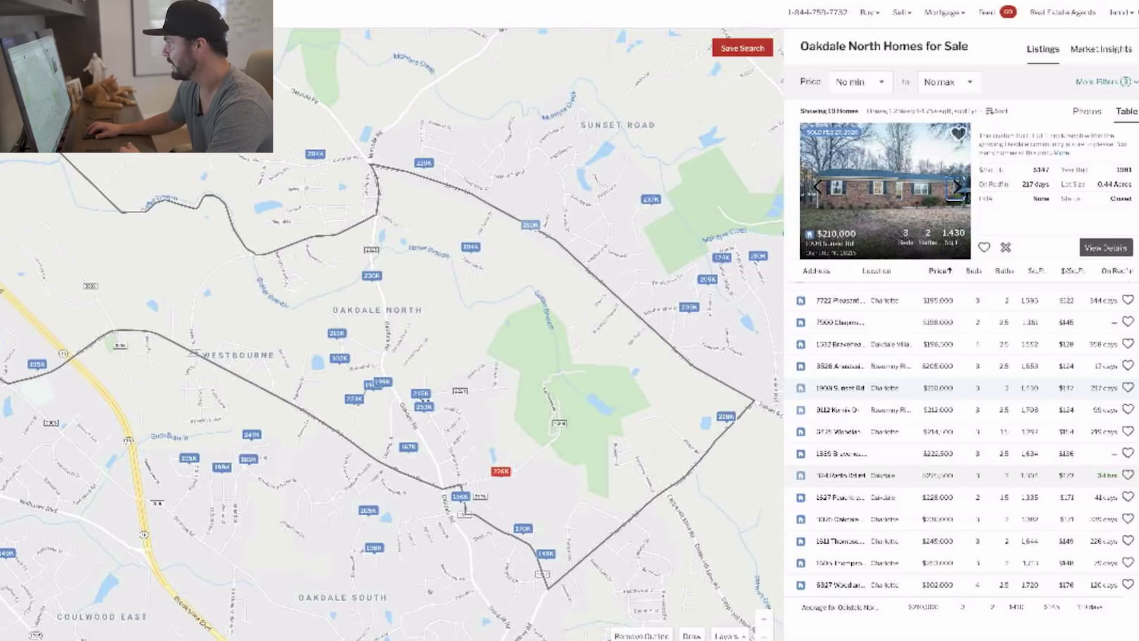
Preview the $225,500, $228,000, $230,000, $302,000 and $236,000 sold comps in turn.
{"action": "left_click", "coordinate": [937, 475]}
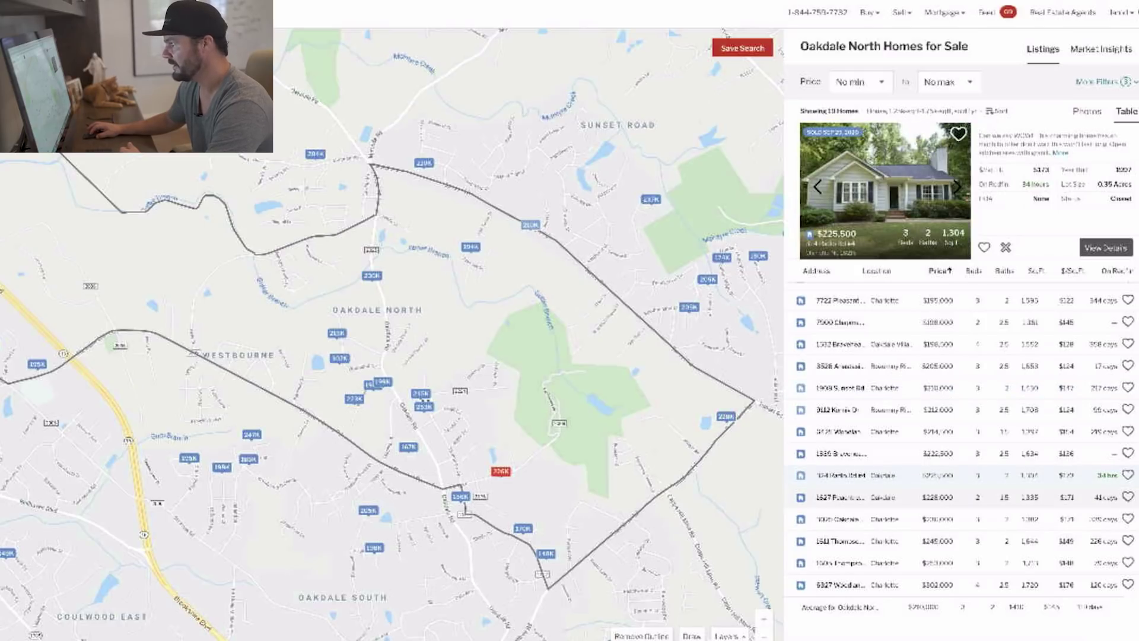
{"action": "left_click", "coordinate": [937, 497]}
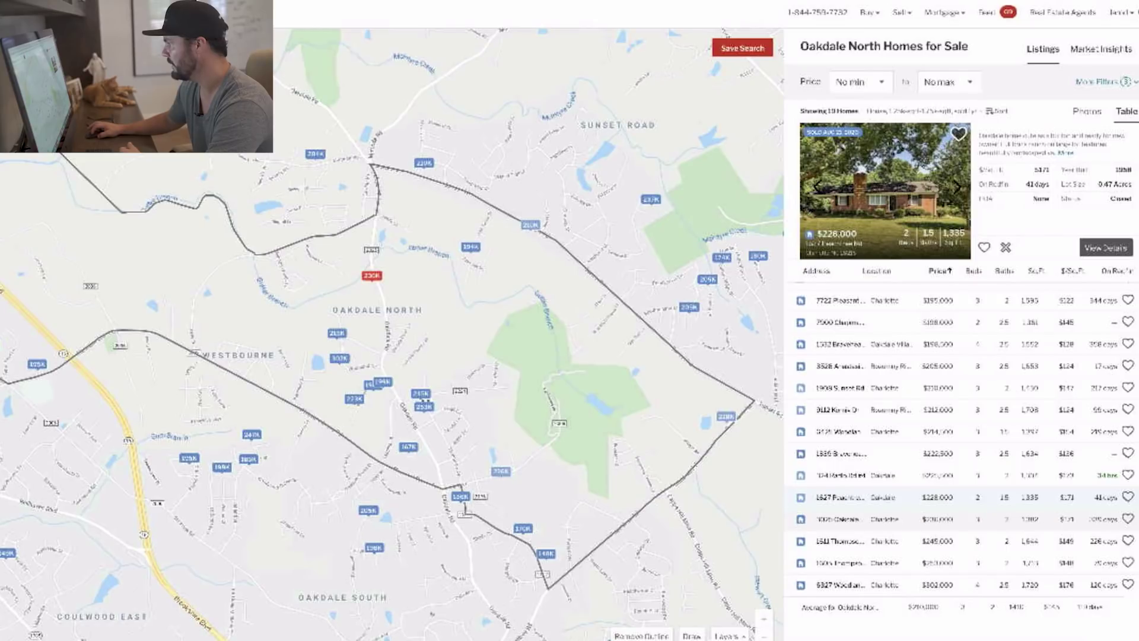
{"action": "left_click", "coordinate": [938, 519]}
{"action": "left_click", "coordinate": [938, 586]}
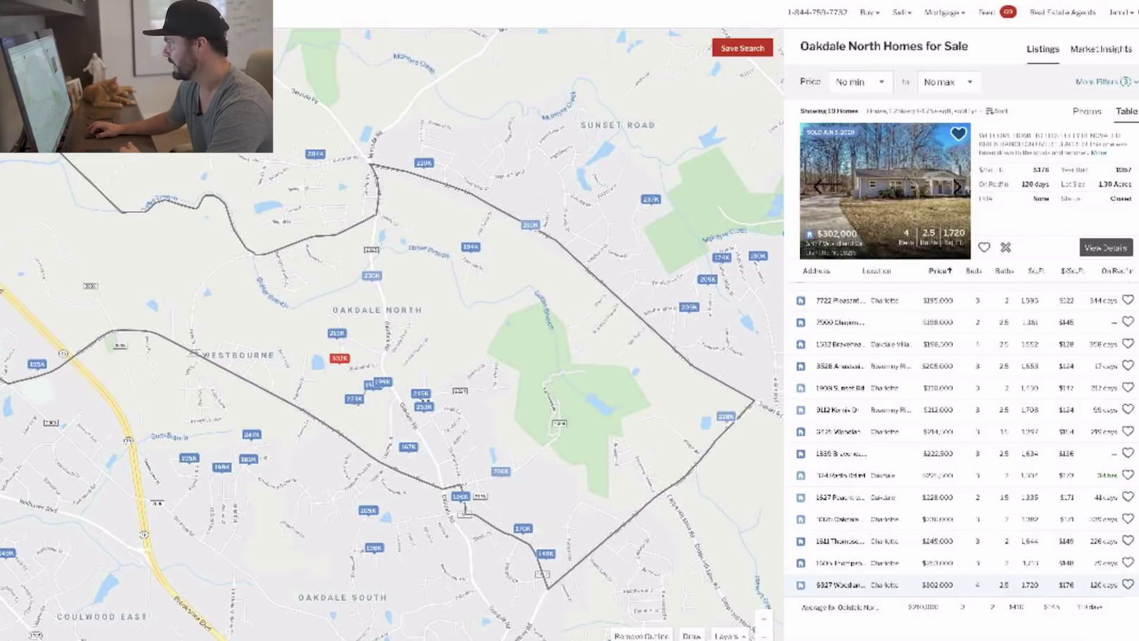
{"action": "left_click", "coordinate": [937, 519]}
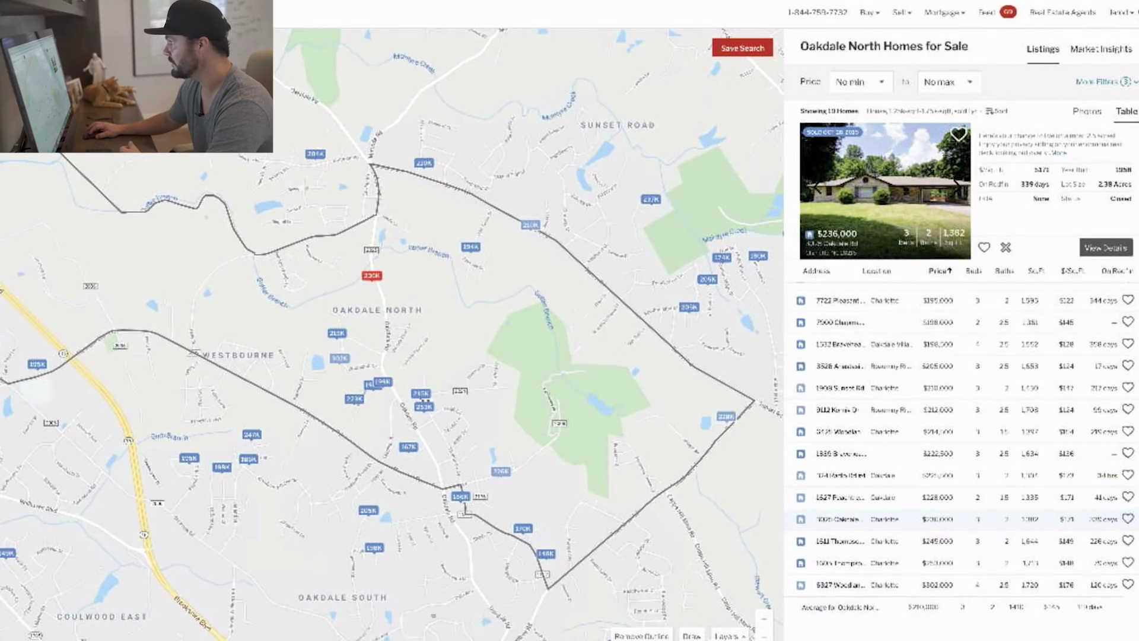
Browse the $236,000 home's photo gallery, then switch to the subject's $149,900 listing.
{"action": "left_click", "coordinate": [955, 187]}
{"action": "left_click", "coordinate": [955, 188]}
{"action": "left_click", "coordinate": [955, 188]}
{"action": "left_click", "coordinate": [955, 188]}
{"action": "left_click", "coordinate": [956, 188]}
{"action": "left_click", "coordinate": [955, 187]}
{"action": "left_click", "coordinate": [956, 188]}
{"action": "left_click", "coordinate": [955, 188]}
{"action": "left_click", "coordinate": [955, 188]}
{"action": "left_click", "coordinate": [955, 187]}
{"action": "left_click", "coordinate": [955, 187]}
{"action": "left_click", "coordinate": [956, 187]}
{"action": "left_click", "coordinate": [955, 188]}
{"action": "left_click", "coordinate": [955, 188]}
{"action": "left_click", "coordinate": [955, 188]}
{"action": "left_click", "coordinate": [955, 188]}
{"action": "left_click", "coordinate": [955, 188]}
{"action": "left_click", "coordinate": [955, 187]}
{"action": "left_click", "coordinate": [956, 188]}
{"action": "left_click", "coordinate": [955, 188]}
{"action": "left_click", "coordinate": [956, 187]}
{"action": "left_click", "coordinate": [956, 187]}
{"action": "left_click", "coordinate": [955, 188]}
{"action": "left_click", "coordinate": [955, 188]}
{"action": "left_click", "coordinate": [956, 188]}
{"action": "left_click", "coordinate": [955, 188]}
{"action": "left_click", "coordinate": [955, 188]}
{"action": "left_click", "coordinate": [955, 187]}
{"action": "left_click", "coordinate": [955, 187]}
{"action": "left_click", "coordinate": [955, 188]}
{"action": "left_click", "coordinate": [955, 188]}
{"action": "left_click", "coordinate": [956, 187]}
{"action": "left_click", "coordinate": [956, 188]}
{"action": "left_click", "coordinate": [956, 187]}
{"action": "left_click", "coordinate": [955, 188]}
{"action": "left_click", "coordinate": [955, 187]}
{"action": "left_click", "coordinate": [955, 187]}
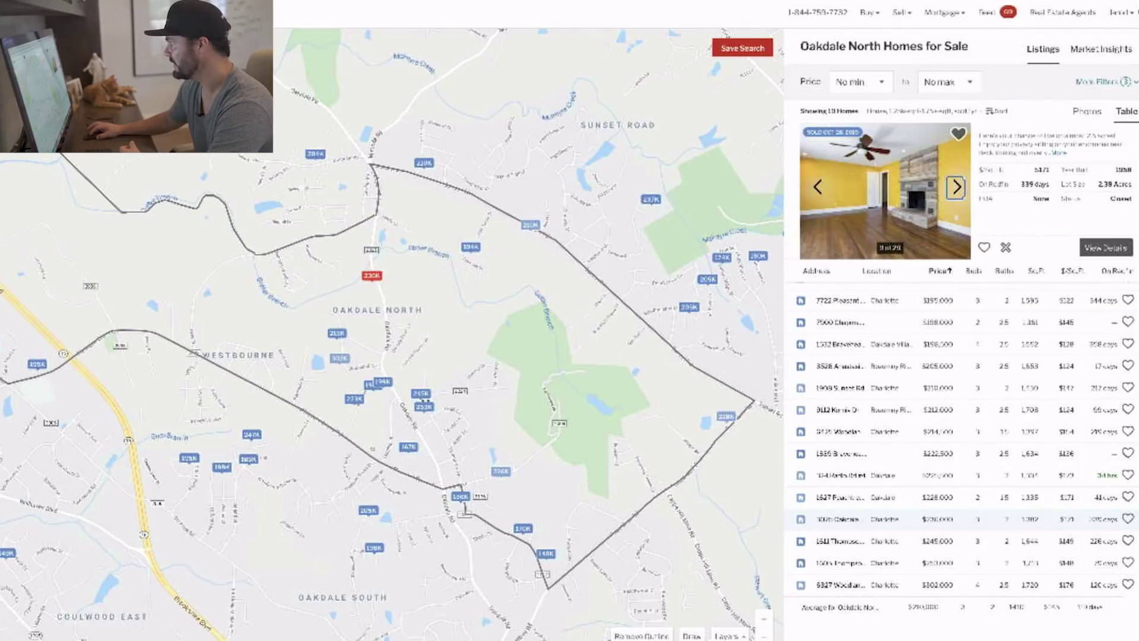
{"action": "left_click", "coordinate": [818, 187]}
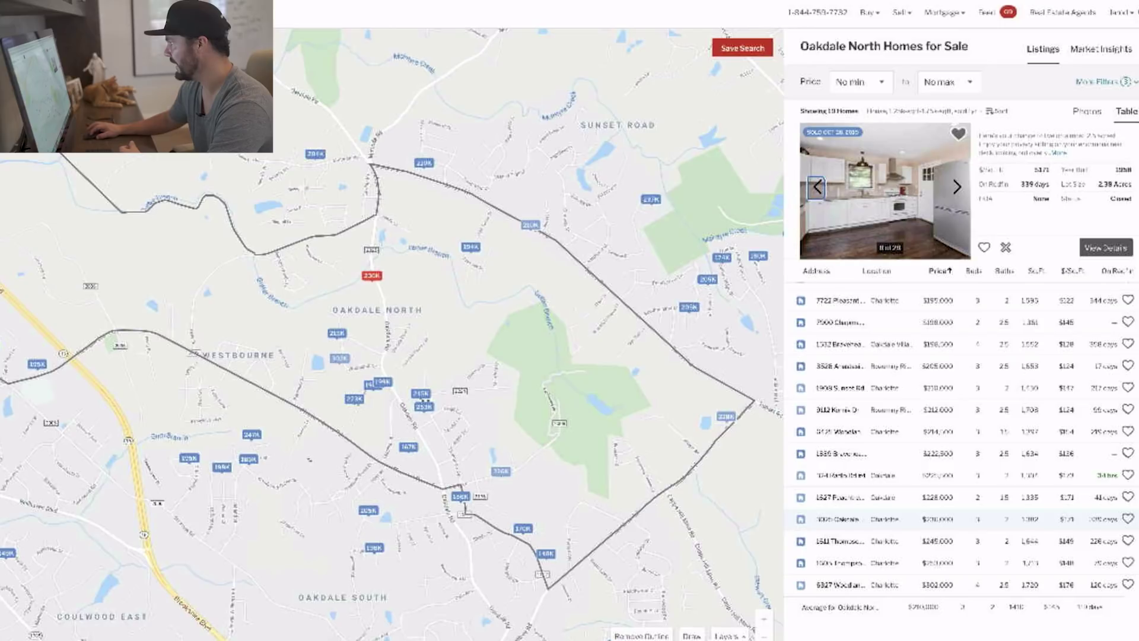
{"action": "left_click", "coordinate": [818, 187]}
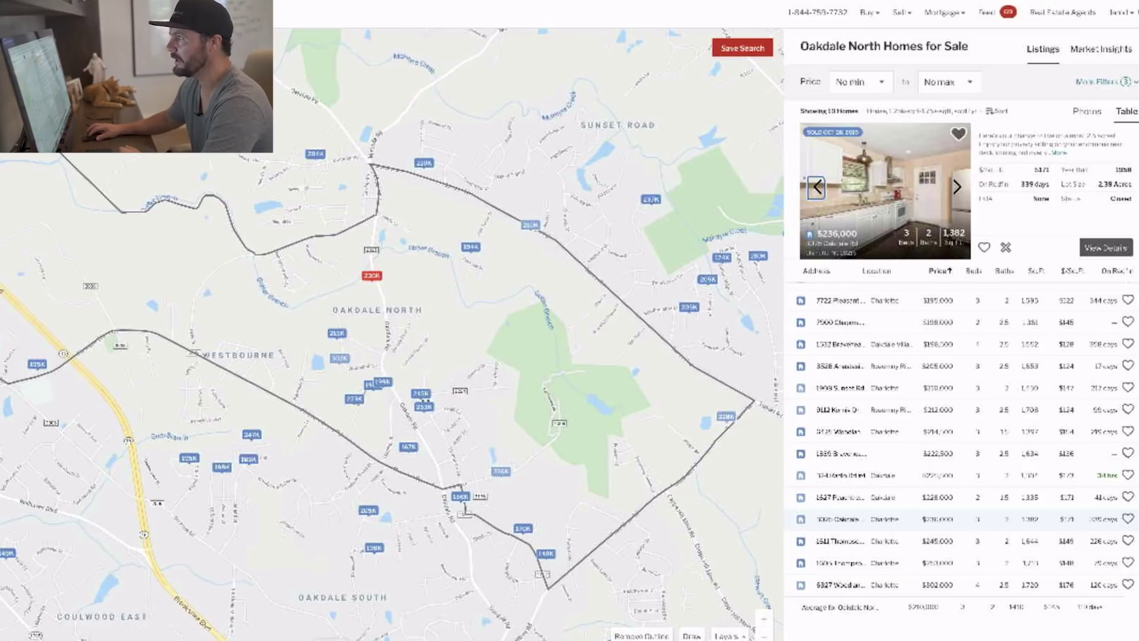
{"action": "key", "text": "super+Tab"}
{"action": "key", "text": "super+Tab"}
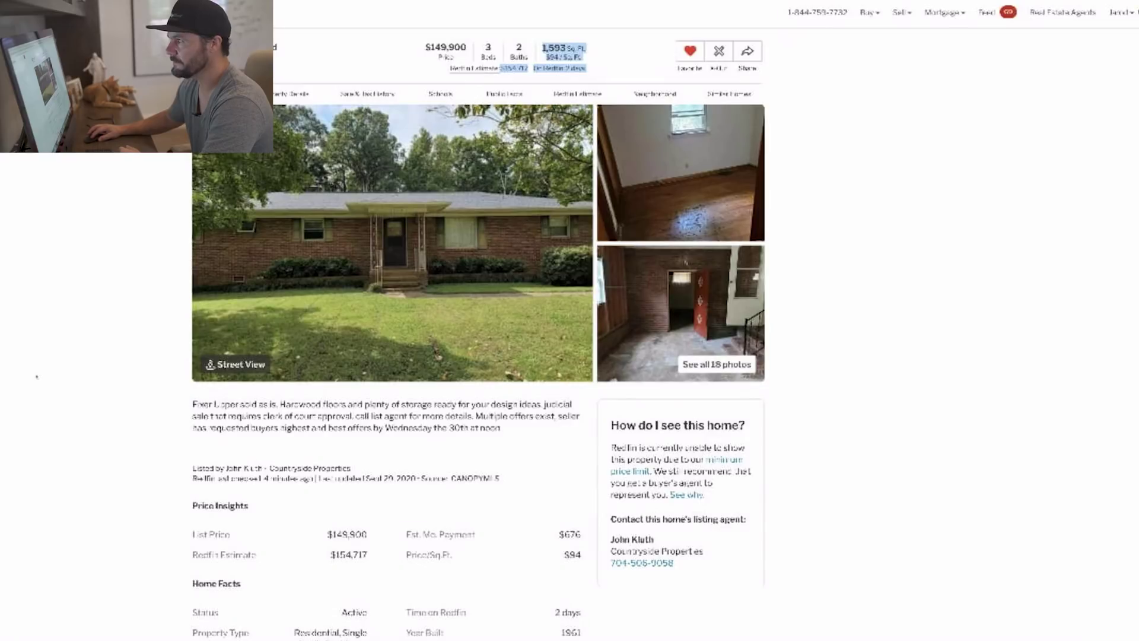
{"action": "left_click", "coordinate": [34, 378]}
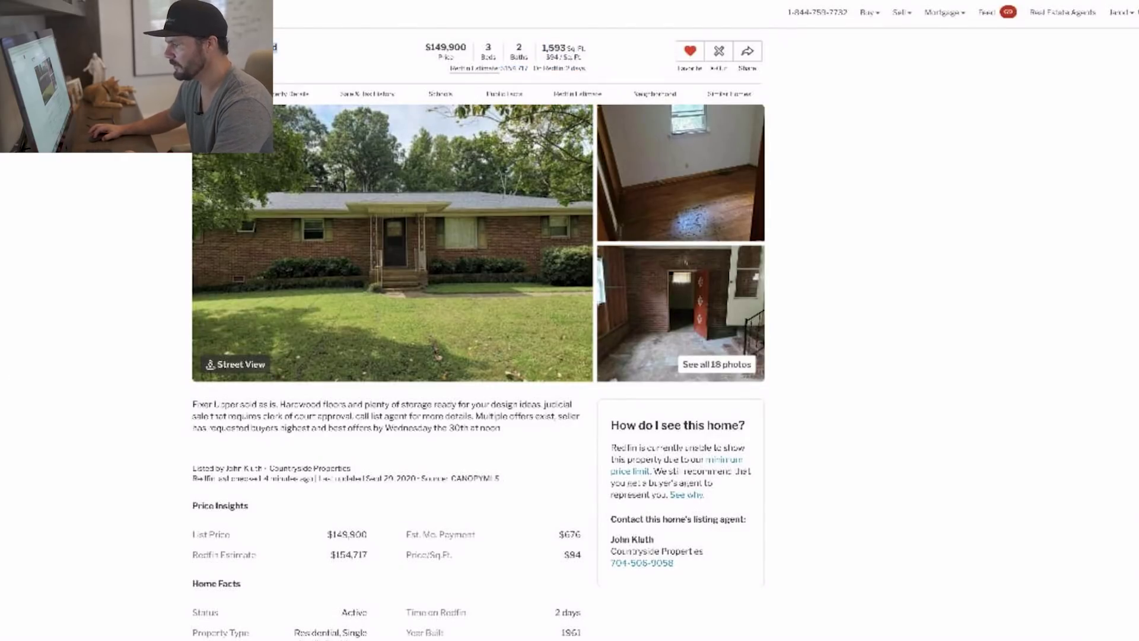
{"action": "key", "text": "super+Tab"}
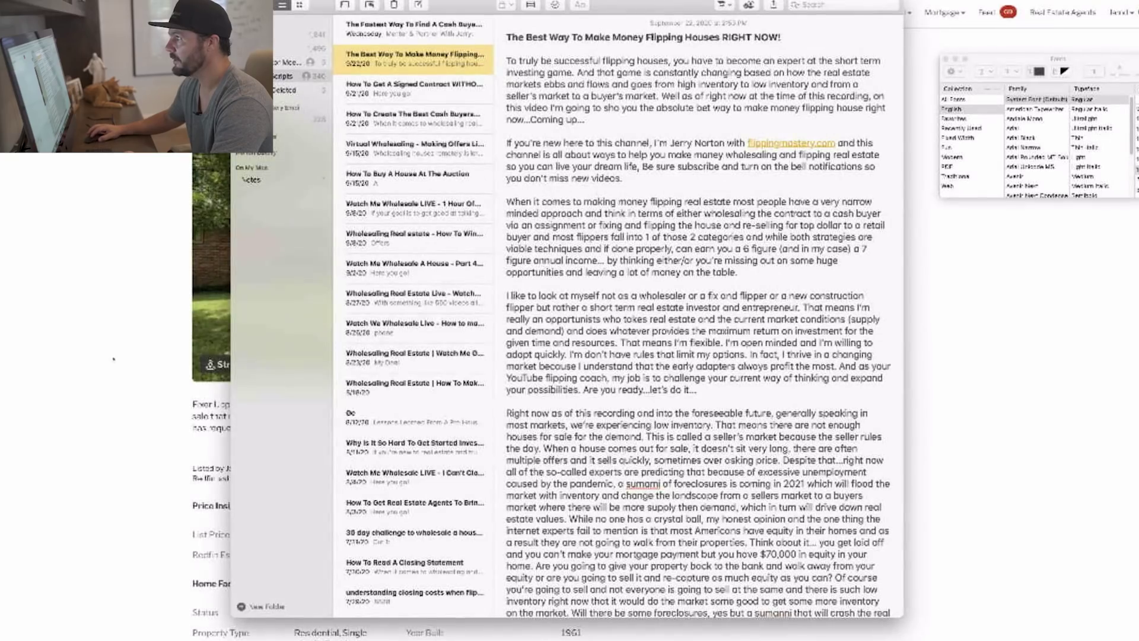
{"action": "key", "text": "super+n"}
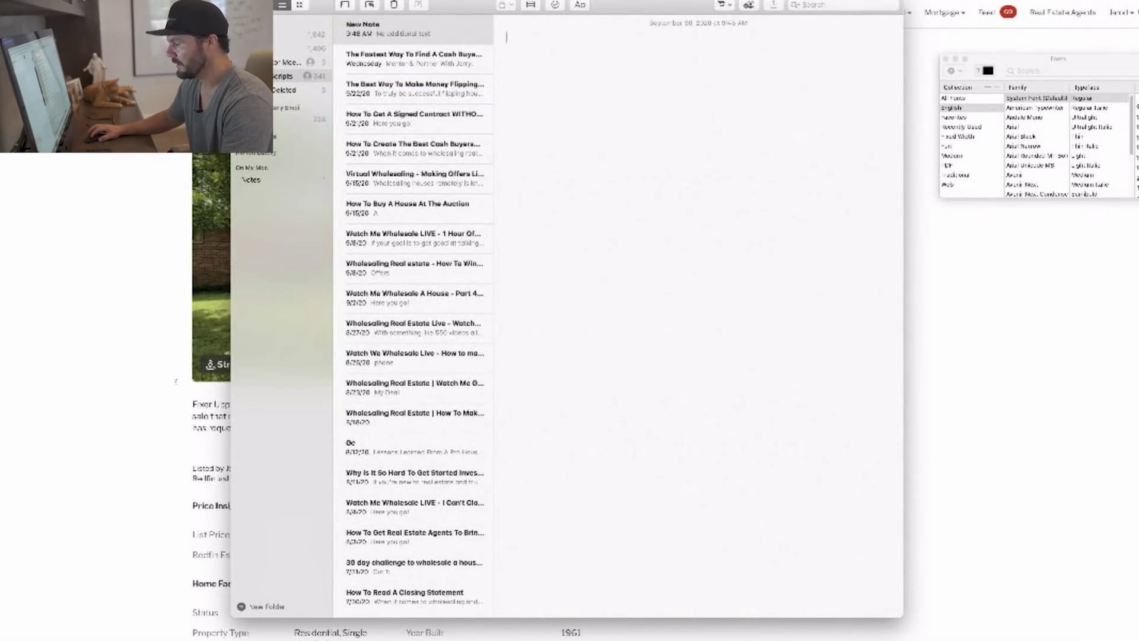
{"action": "key", "text": "Return"}
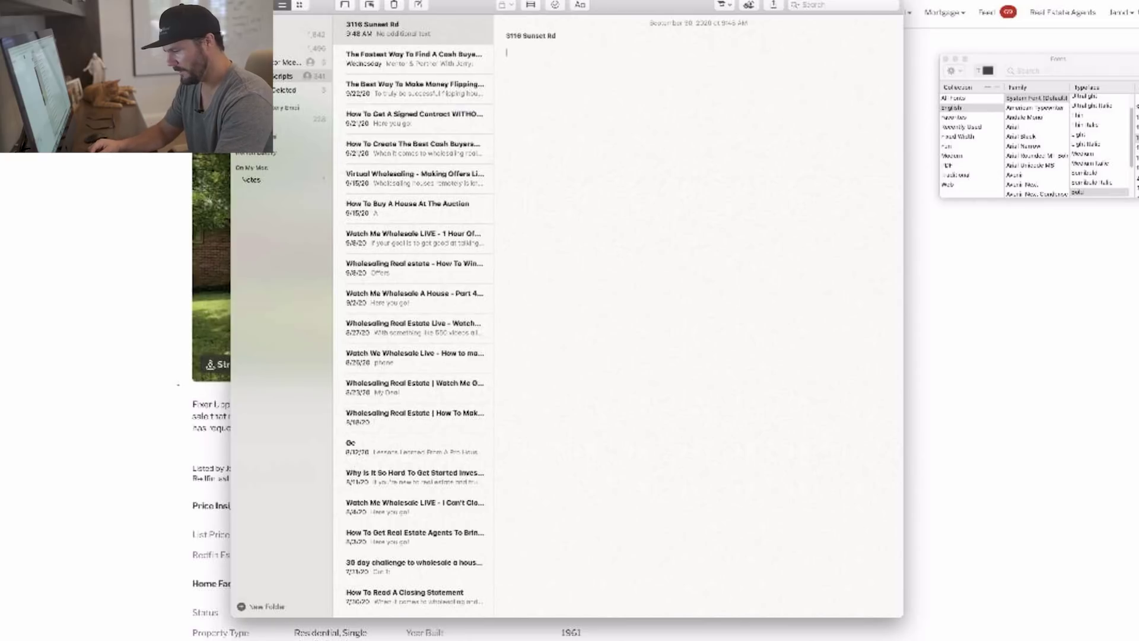
{"action": "type", "text": "8165"}
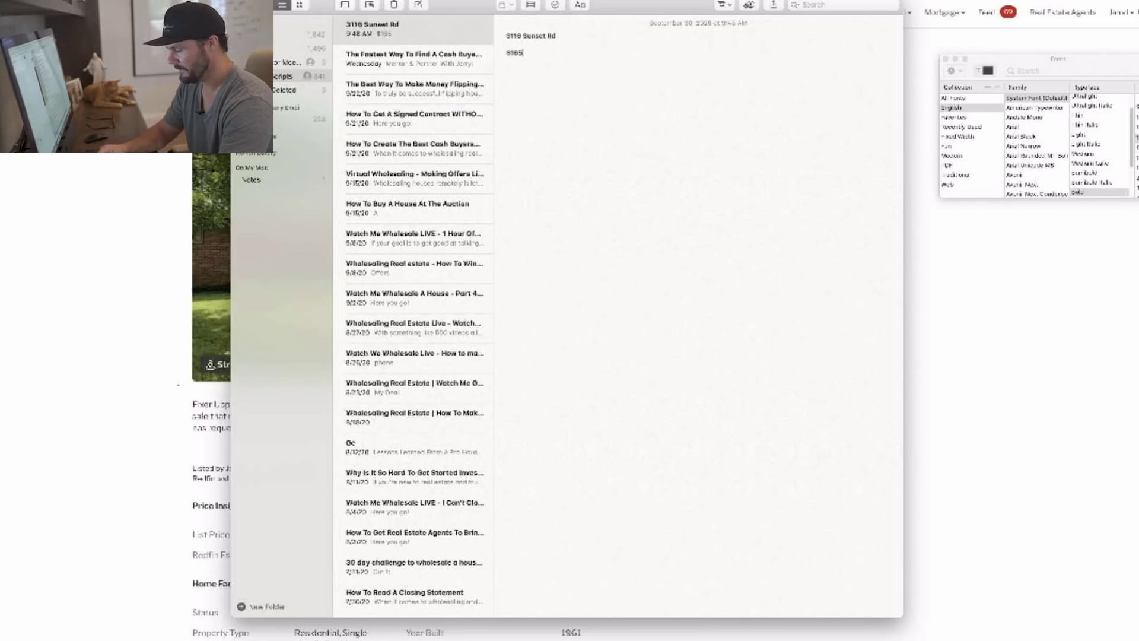
{"action": "type", "text": "8"}
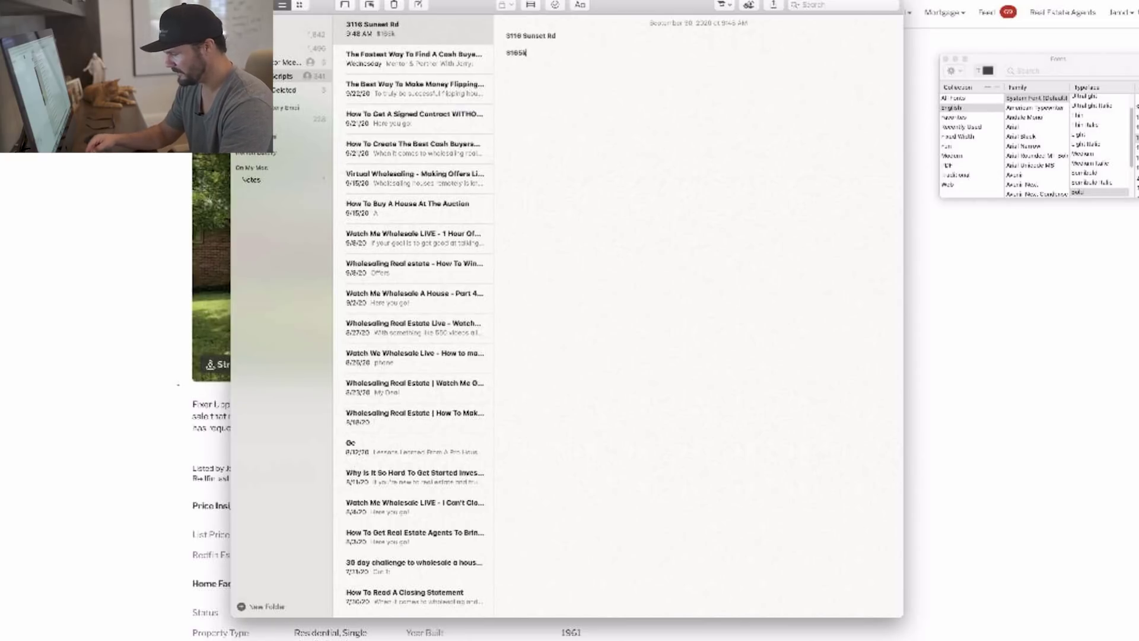
{"action": "type", "text": "ft"}
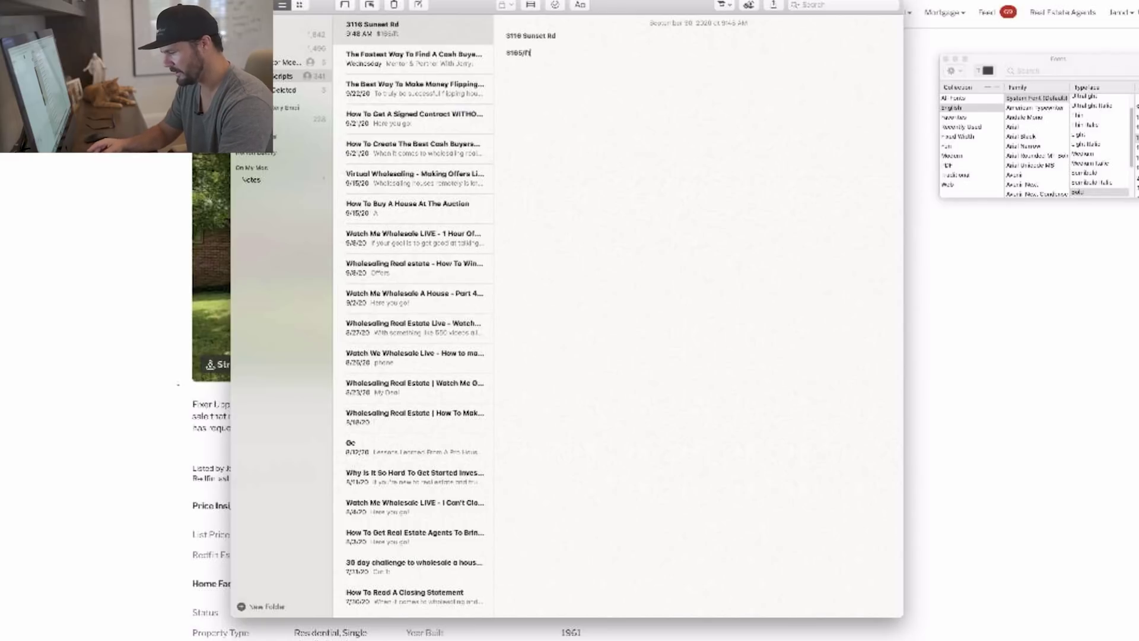
{"action": "type", "text": " - price"}
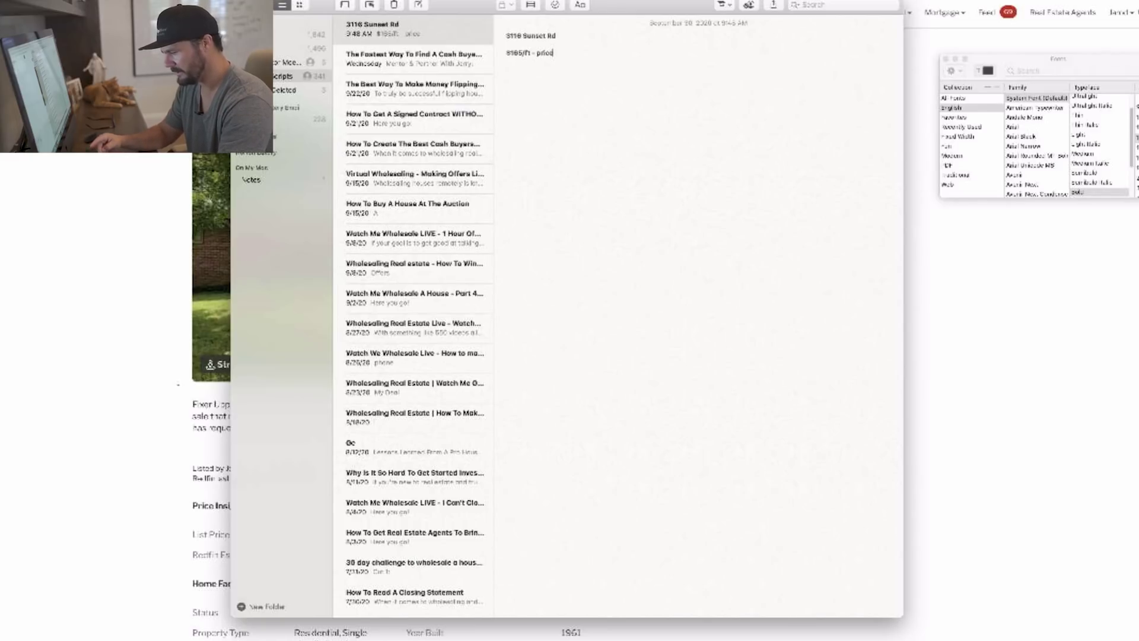
{"action": "type", "text": "/sqft"}
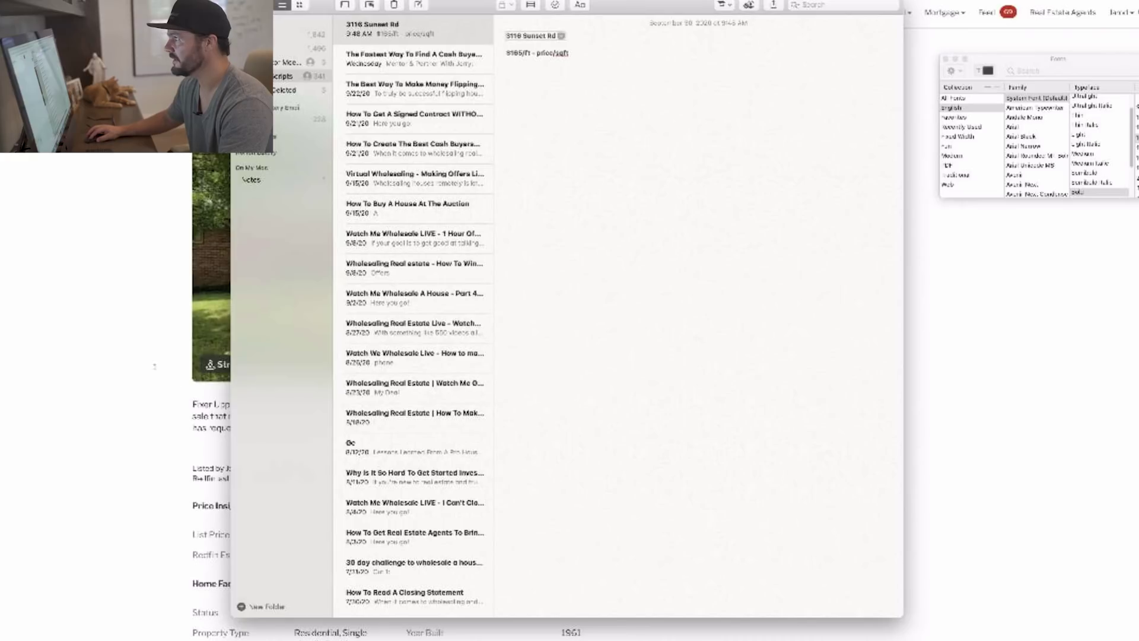
Enlarge the note's text and bring Calculator up over the Redfin listing.
{"action": "key", "text": "super+a"}
{"action": "key", "text": "super+plus"}
{"action": "key", "text": "Right"}
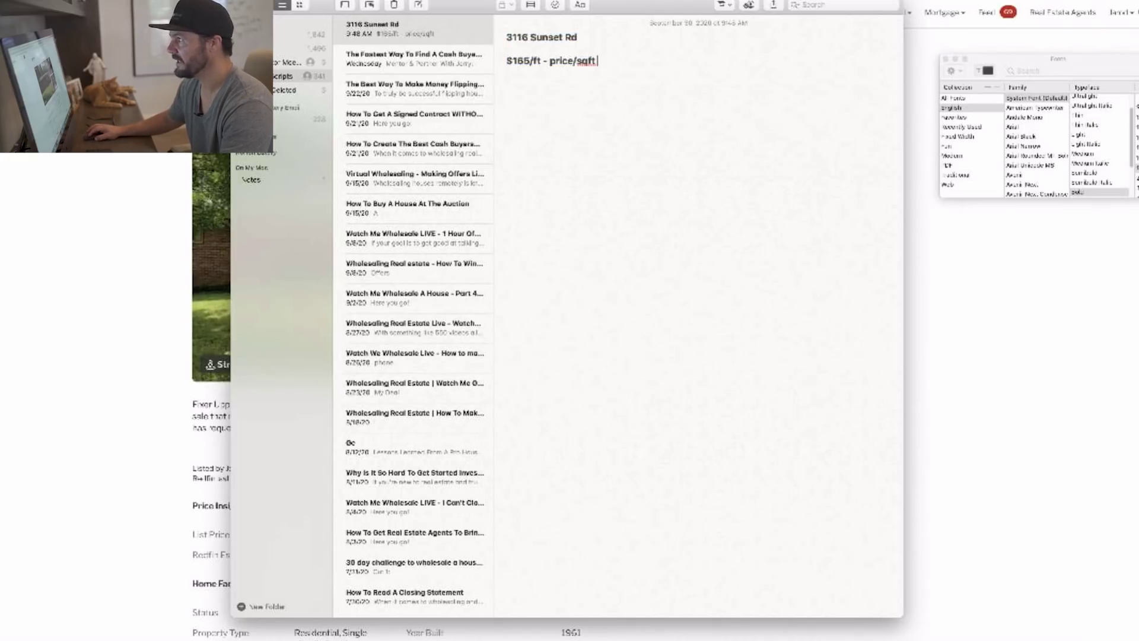
{"action": "key", "text": "super+Tab"}
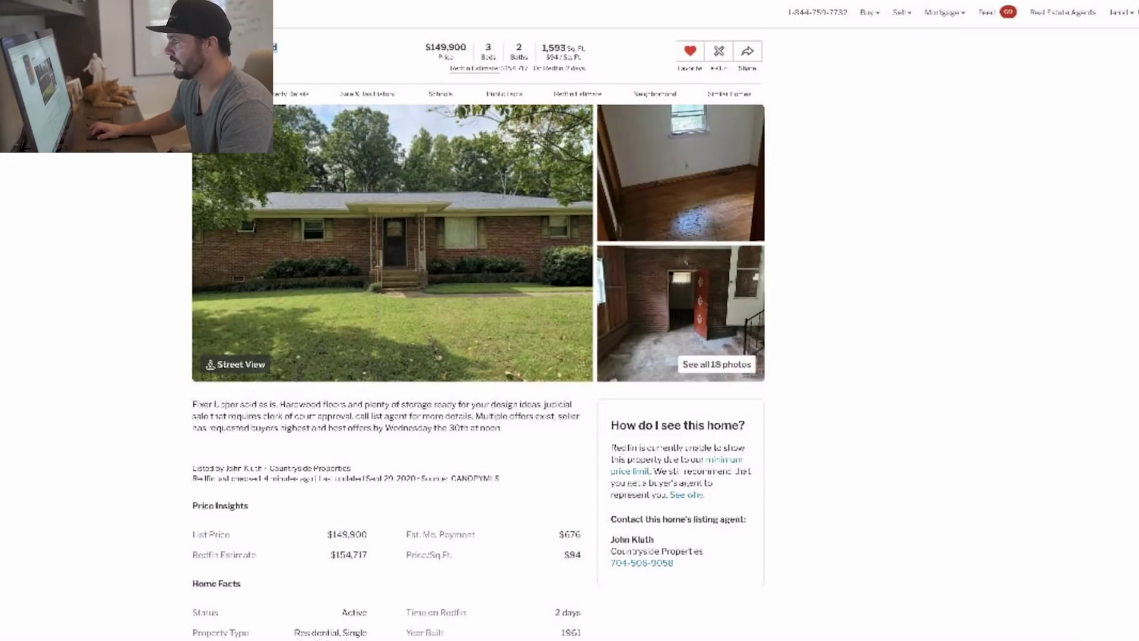
{"action": "key", "text": "super+Tab"}
Calculate 165 × 1593 in Calculator, giving 262845.
{"action": "key", "text": "Escape"}
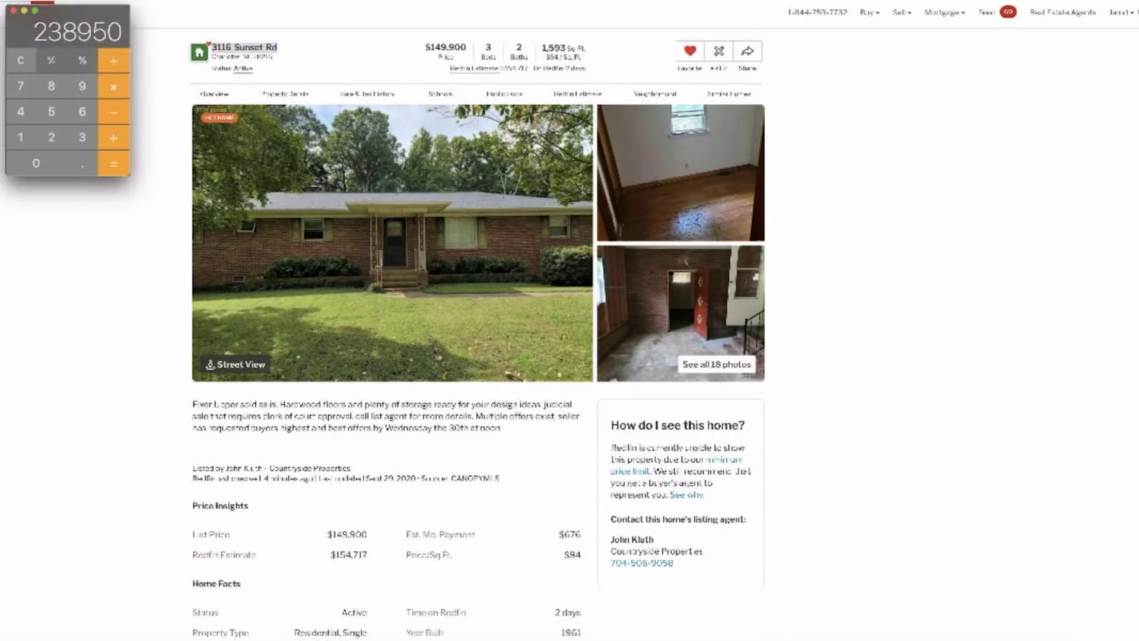
{"action": "type", "text": "165"}
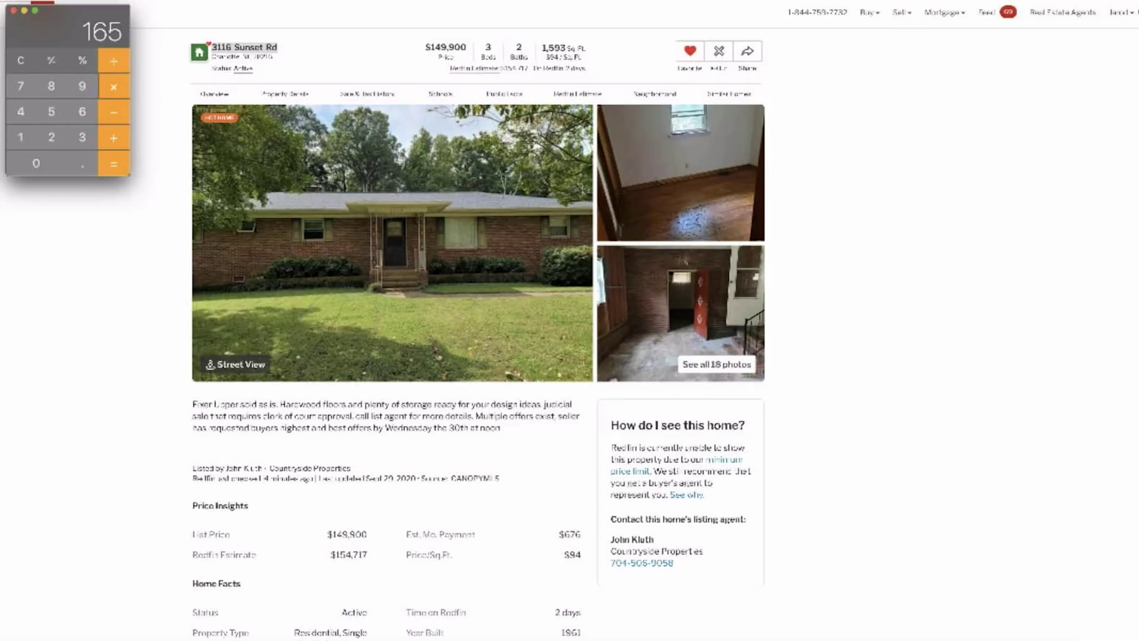
{"action": "key", "text": "Escape"}
{"action": "type", "text": "1593"}
{"action": "key", "text": "Return"}
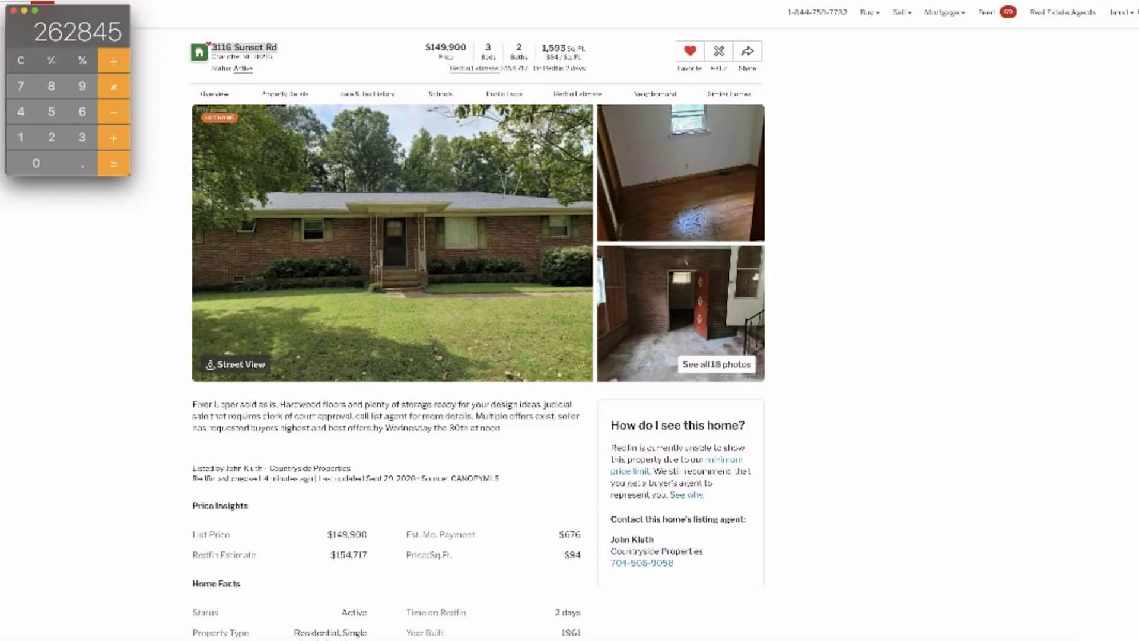
Add the line 'ARV $263,000' to the deal note in regular text, starting a new line.
{"action": "key", "text": "super+Tab"}
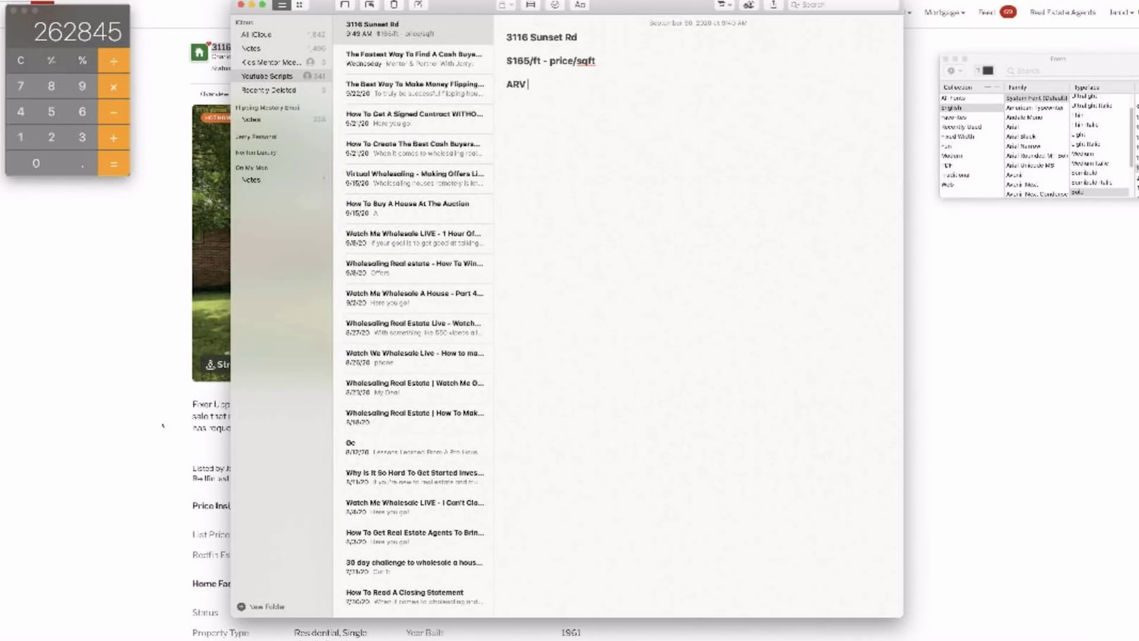
{"action": "type", "text": "ARV $263k"}
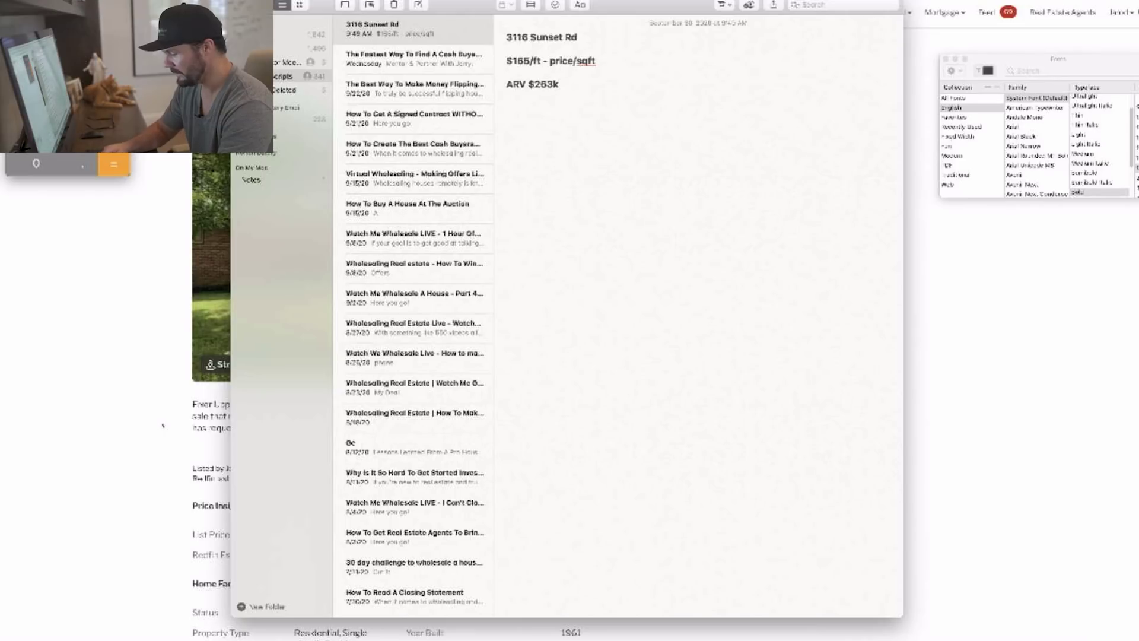
{"action": "key", "text": "BackSpace"}
{"action": "type", "text": ",000"}
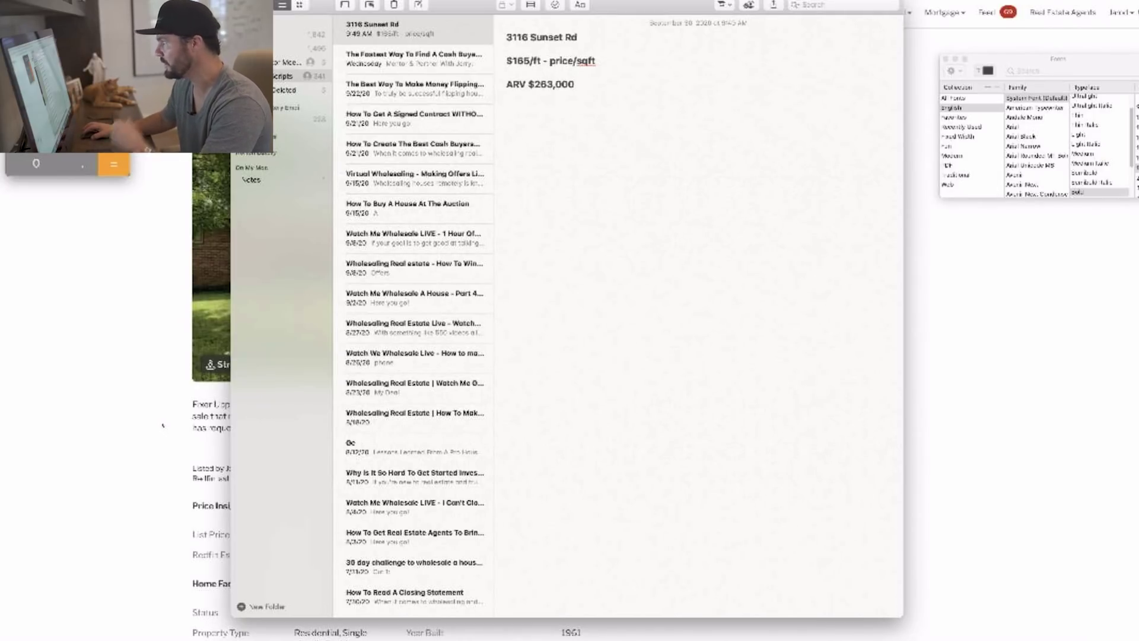
{"action": "key", "text": "super+b"}
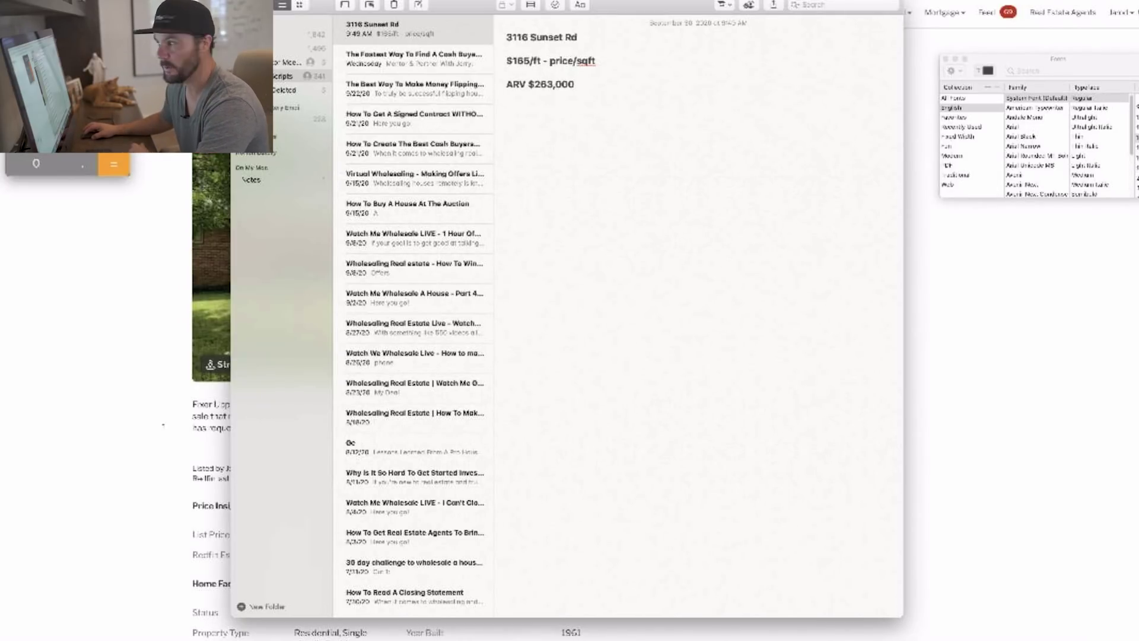
{"action": "key", "text": "Return"}
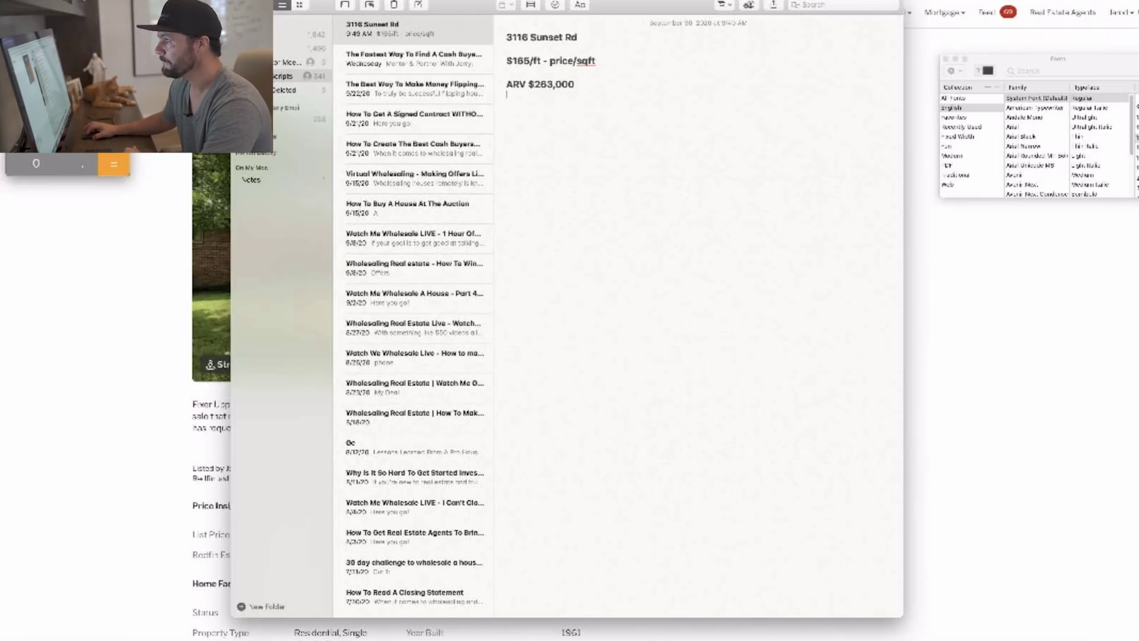
Bring the Redfin listing forward, revisit the deal note and enter 680,000.
{"action": "left_click", "coordinate": [34, 487]}
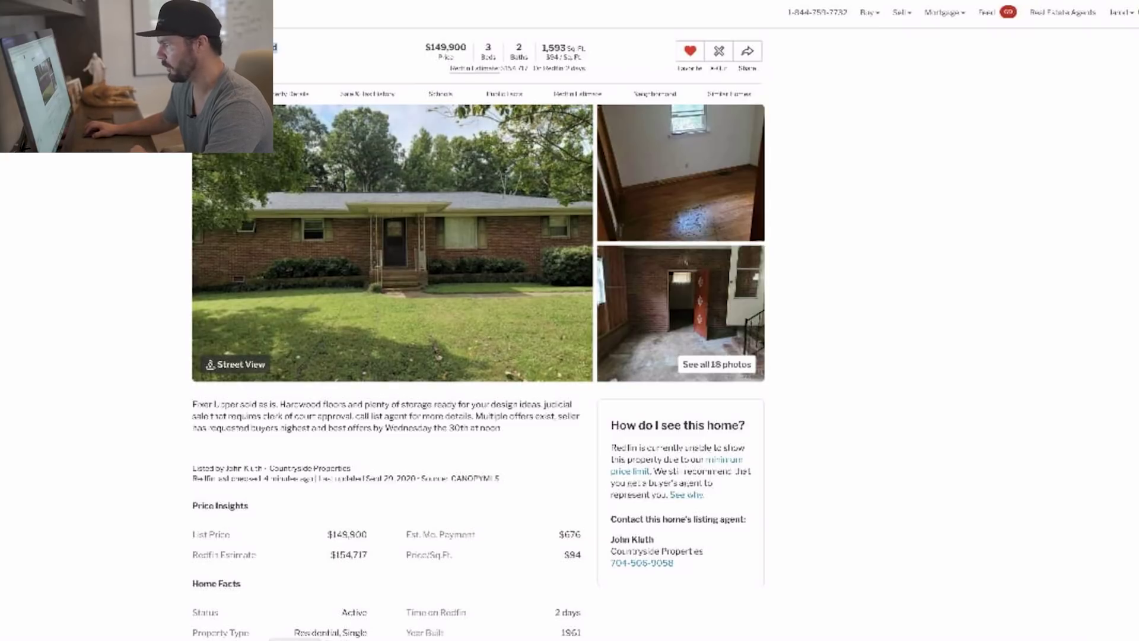
{"action": "left_click", "coordinate": [331, 640]}
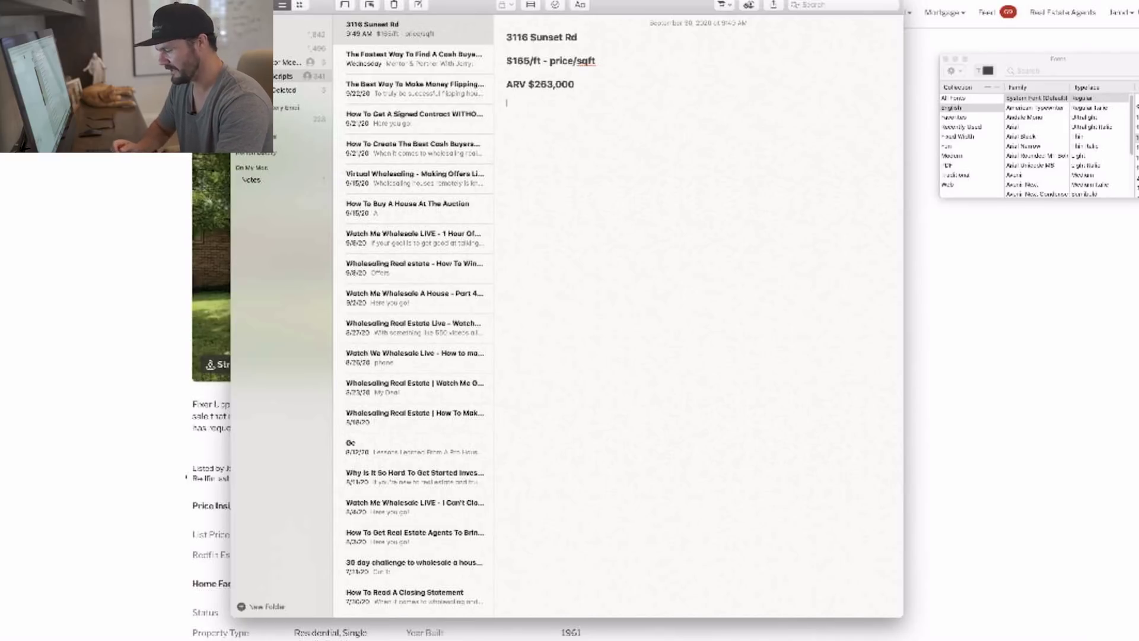
{"action": "type", "text": "680,000"}
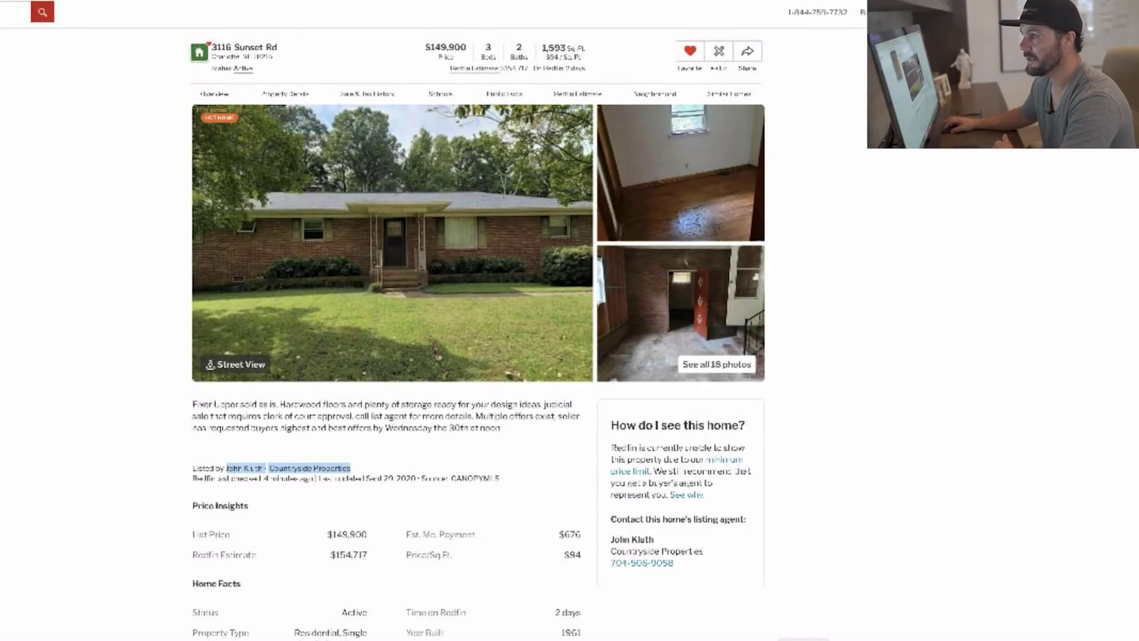
Compute 263000 × 0.75 minus 30000 rehab in Calculator, giving 167250 for the flip offer.
{"action": "key", "text": "super+Tab"}
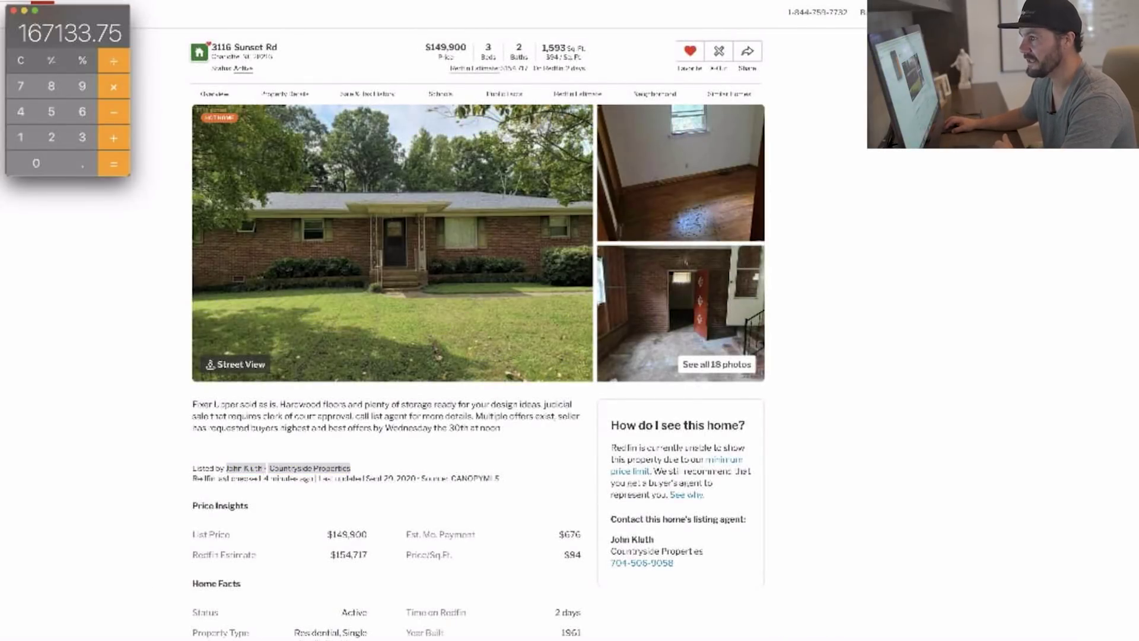
{"action": "key", "text": "Escape"}
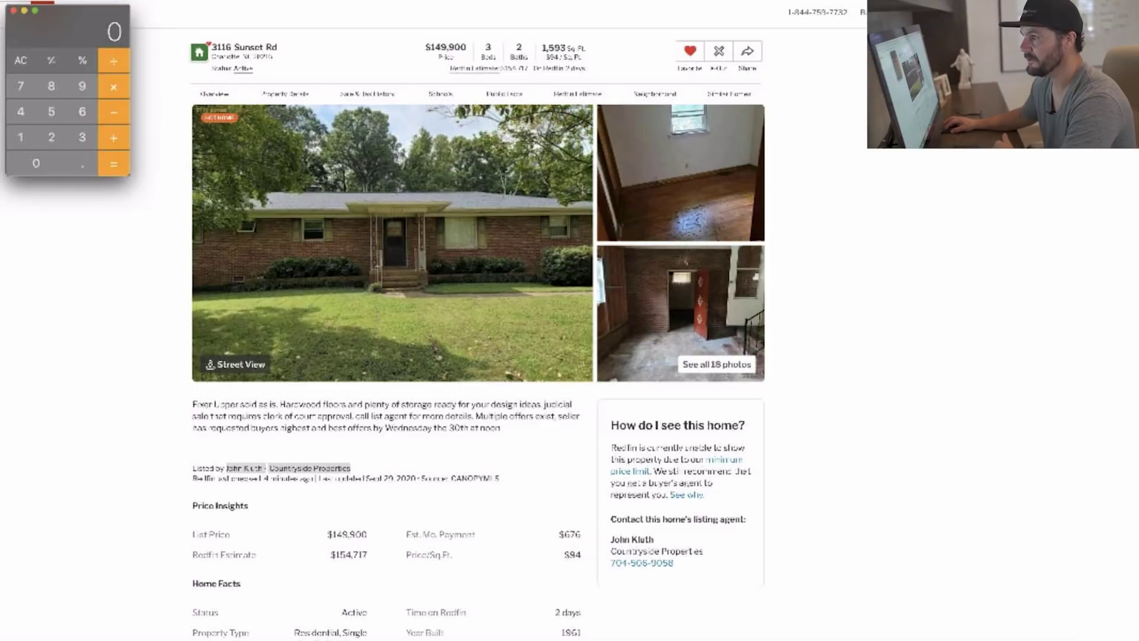
{"action": "type", "text": "263"}
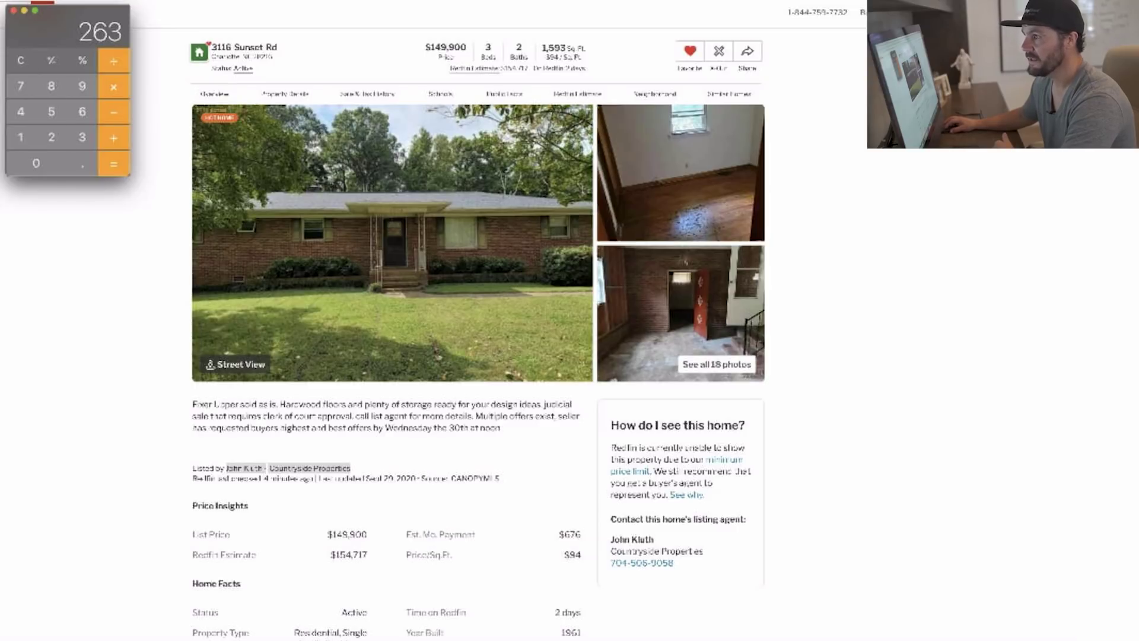
{"action": "type", "text": "000"}
{"action": "type", "text": "*.7"}
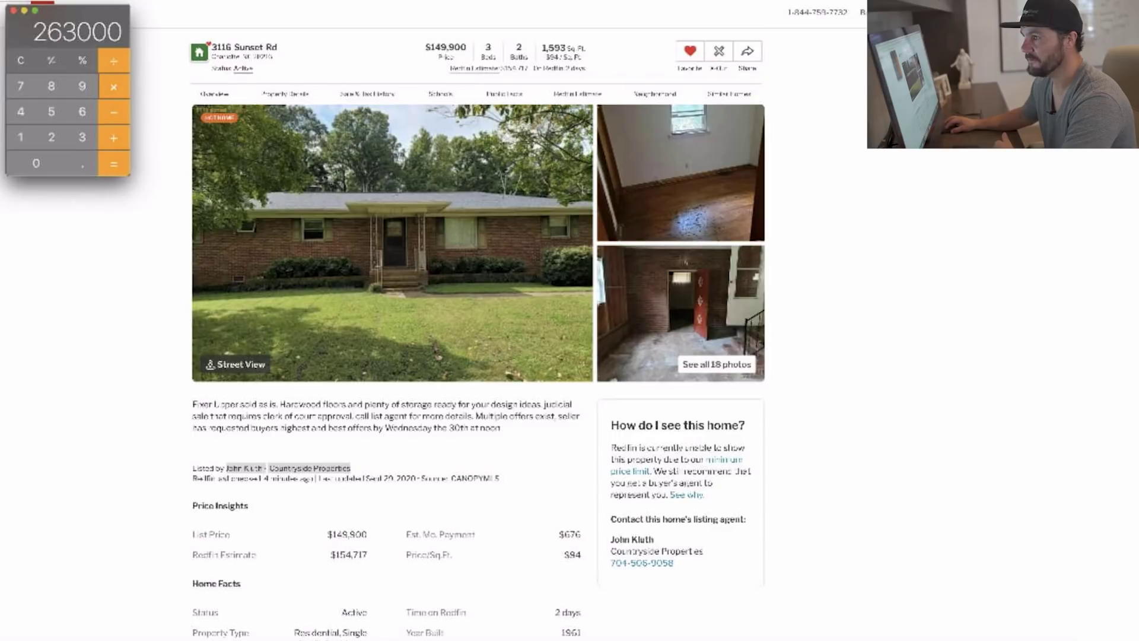
{"action": "type", "text": "5"}
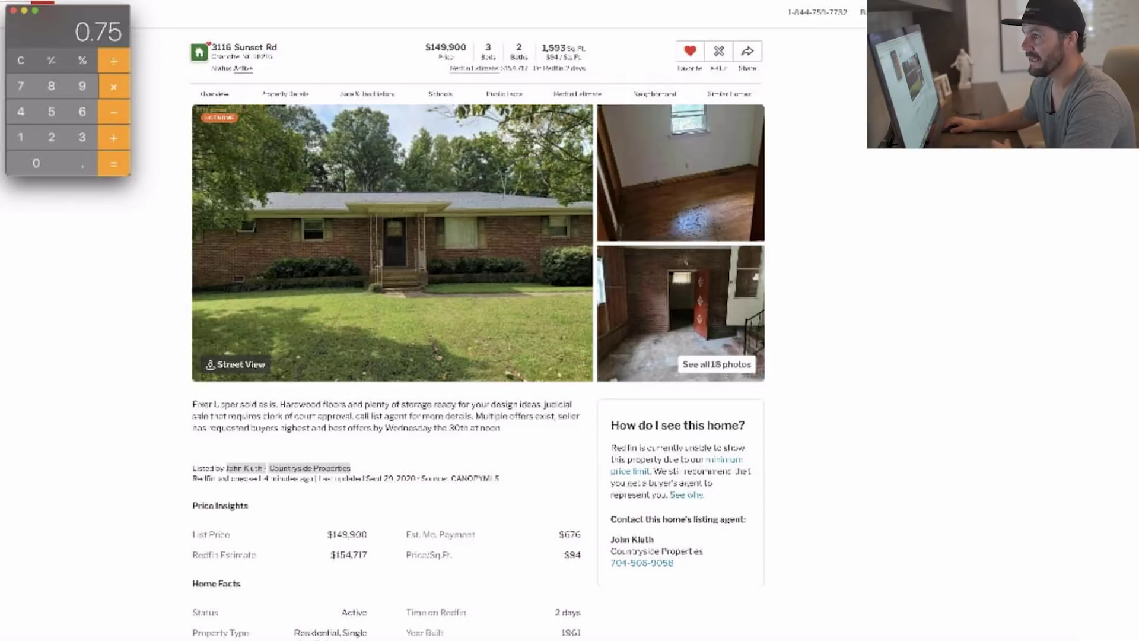
{"action": "key", "text": "Return"}
{"action": "key", "text": "minus"}
{"action": "type", "text": "300"}
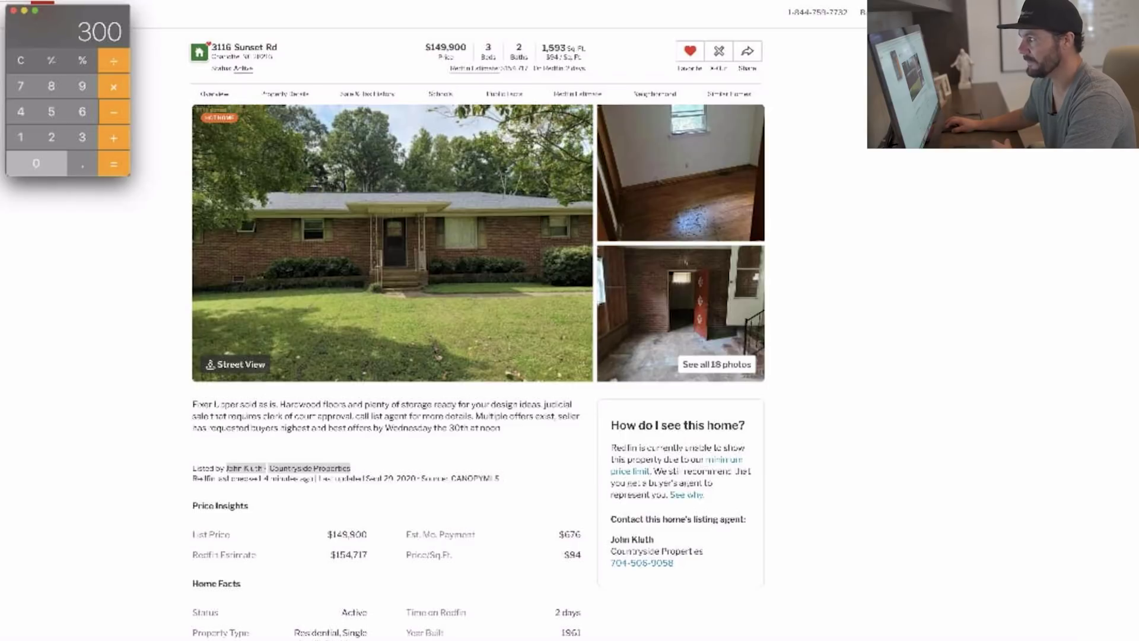
{"action": "type", "text": "00"}
{"action": "key", "text": "Return"}
{"action": "key", "text": "super+Tab"}
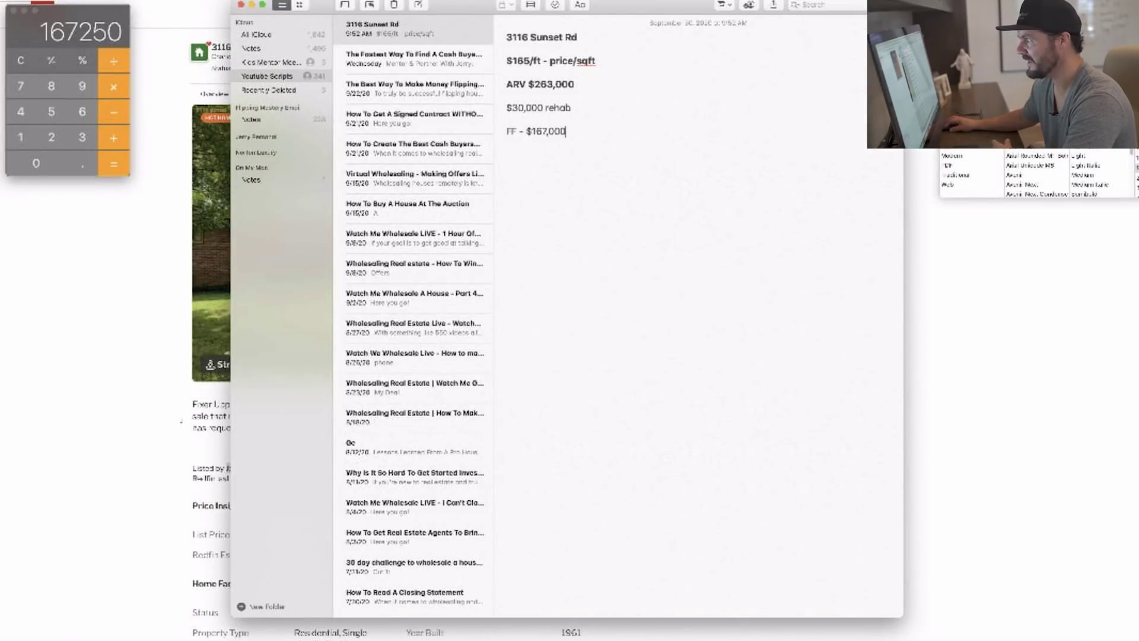
Start a new line below FF - $167,000, then subtract 15000 in Calculator, reaching 152250.
{"action": "key", "text": "super+shift+Left"}
{"action": "key", "text": "Right"}
{"action": "key", "text": "Return"}
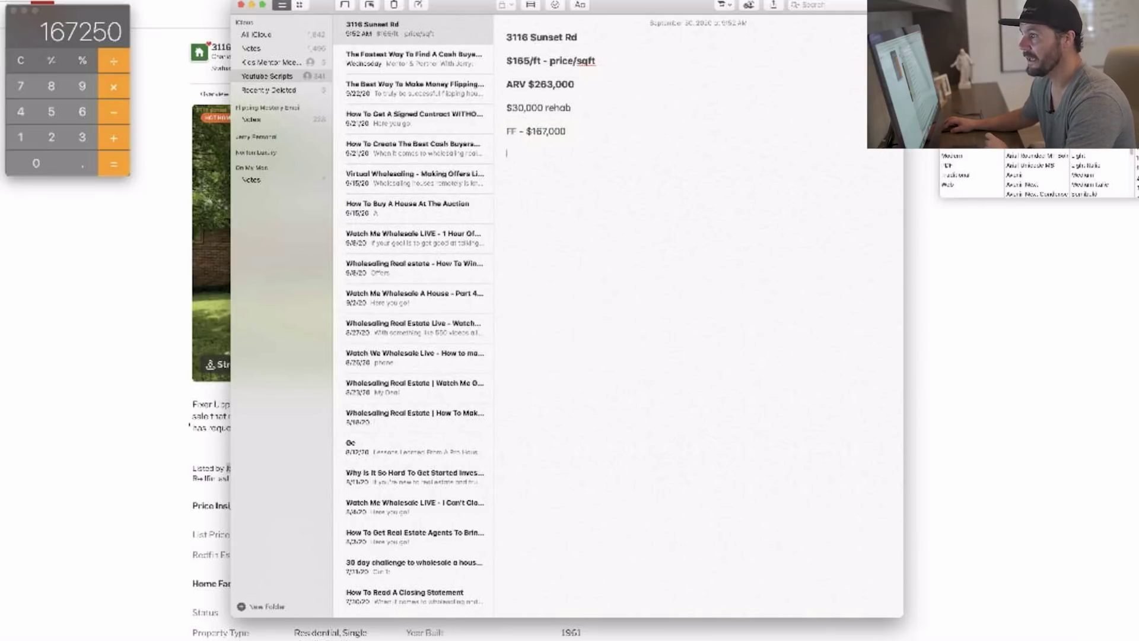
{"action": "key", "text": "super+Tab"}
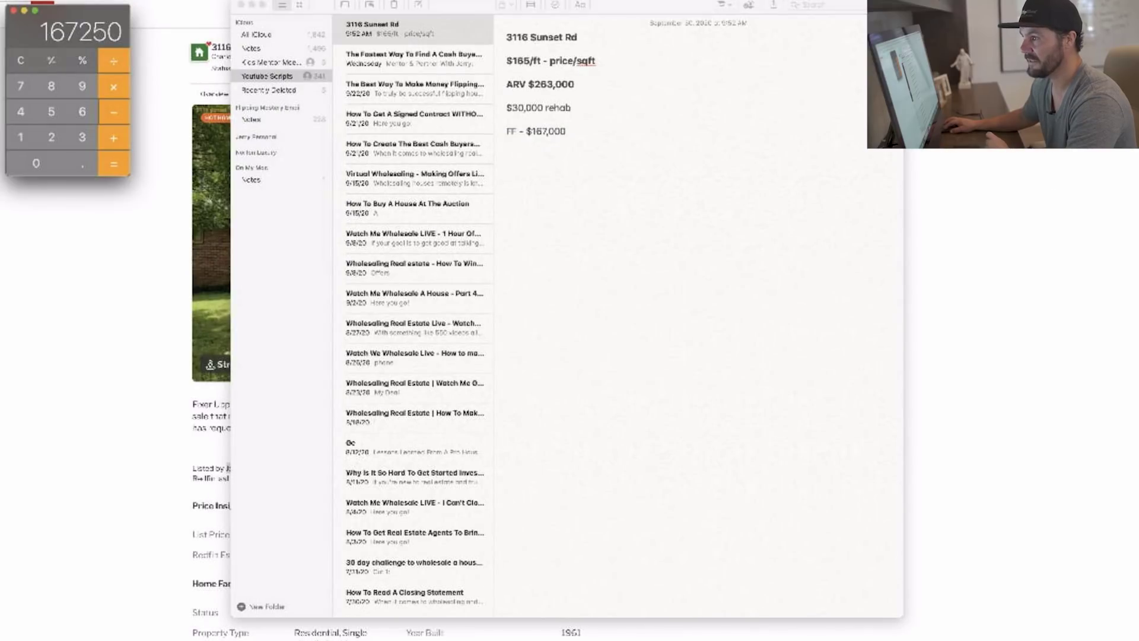
{"action": "type", "text": "150"}
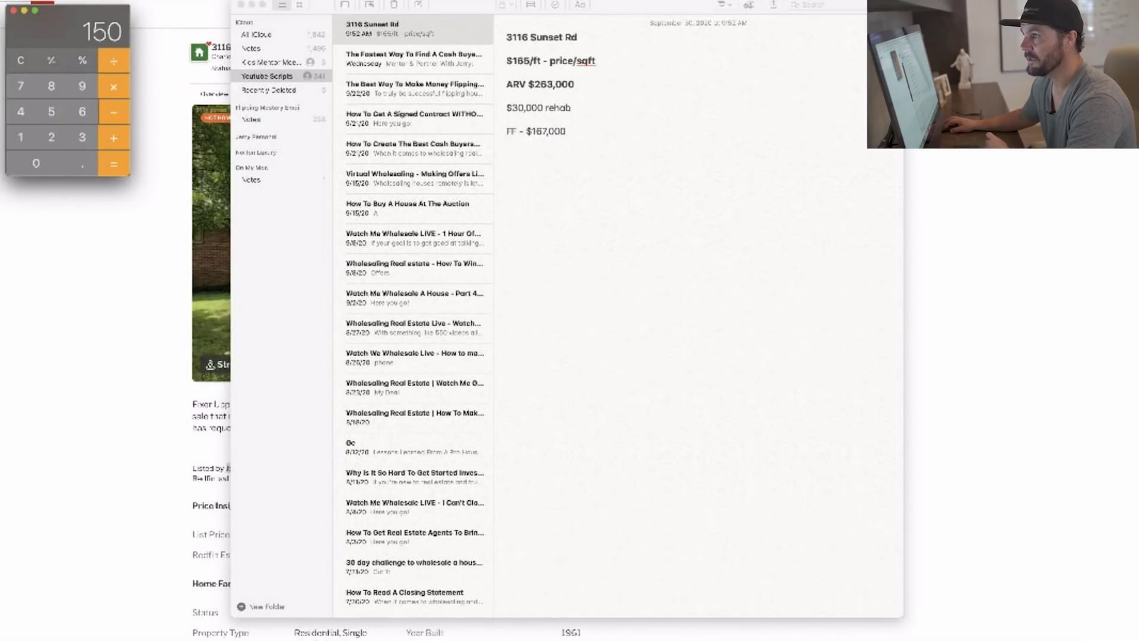
{"action": "type", "text": "00="}
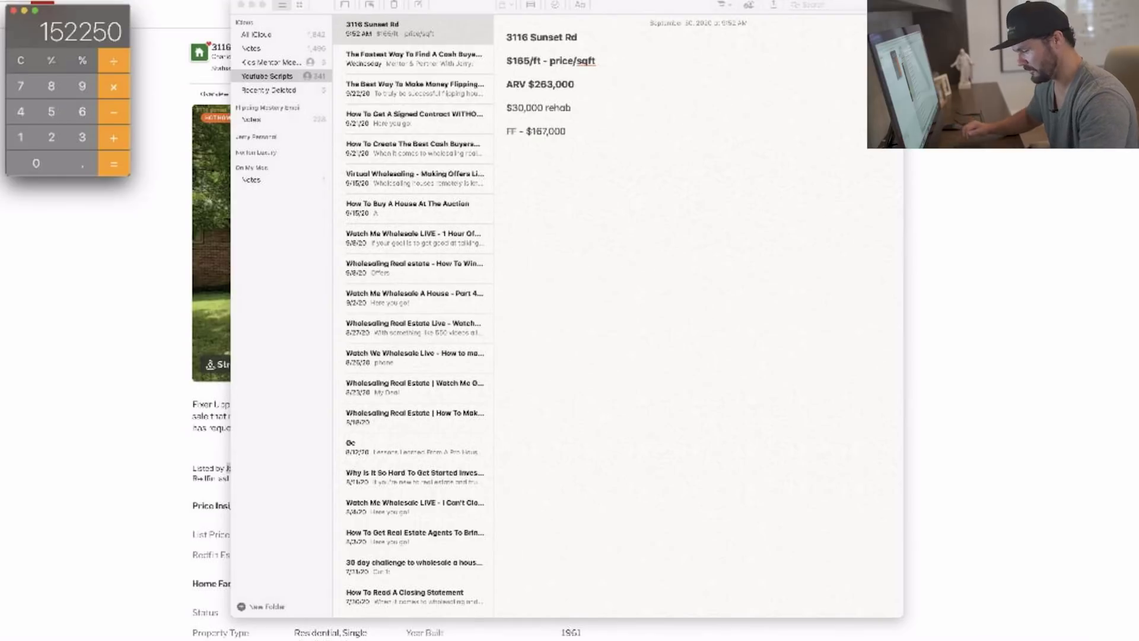
Add the wholesale offer line to the deal note and bring the Redfin listing back.
{"action": "key", "text": "super+Tab"}
{"action": "type", "text": "wholesale"}
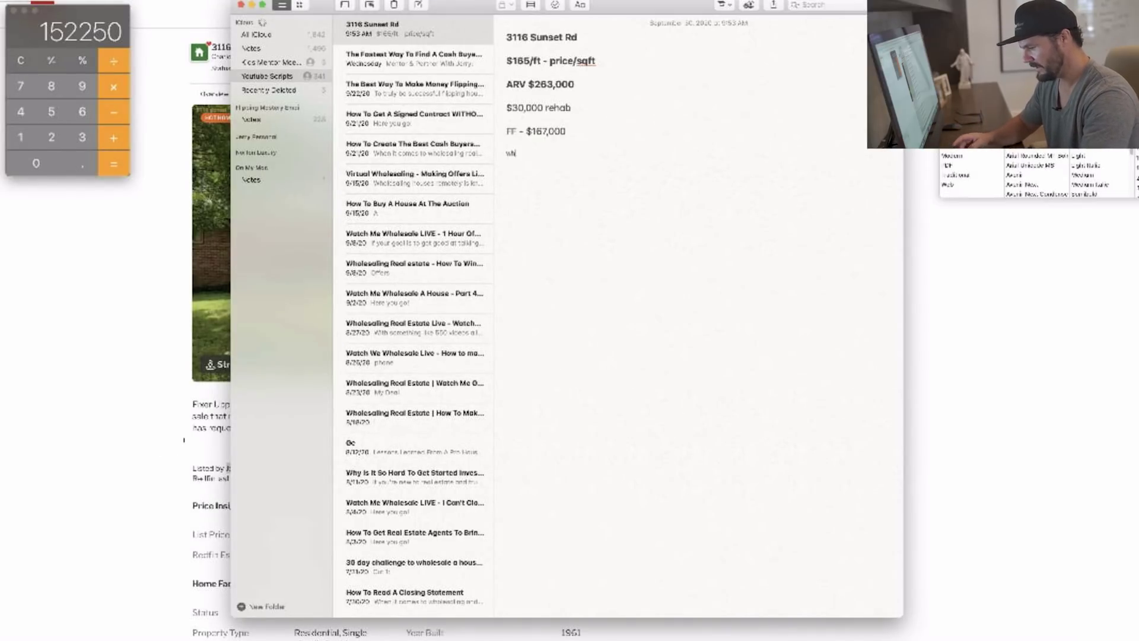
{"action": "type", "text": " $1"}
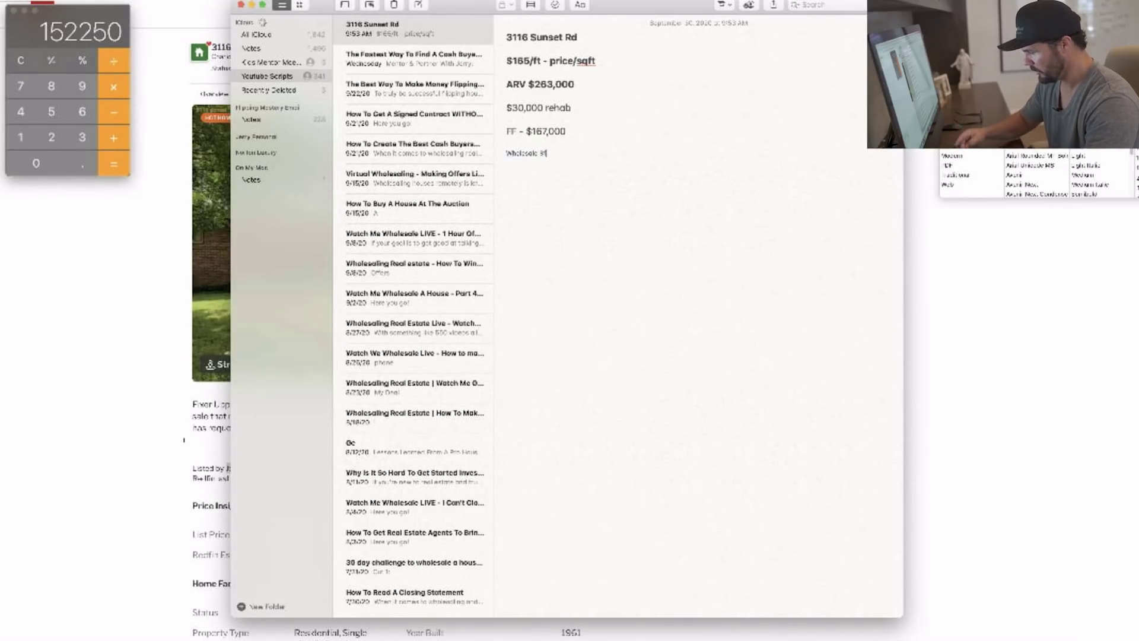
{"action": "type", "text": "62,000"}
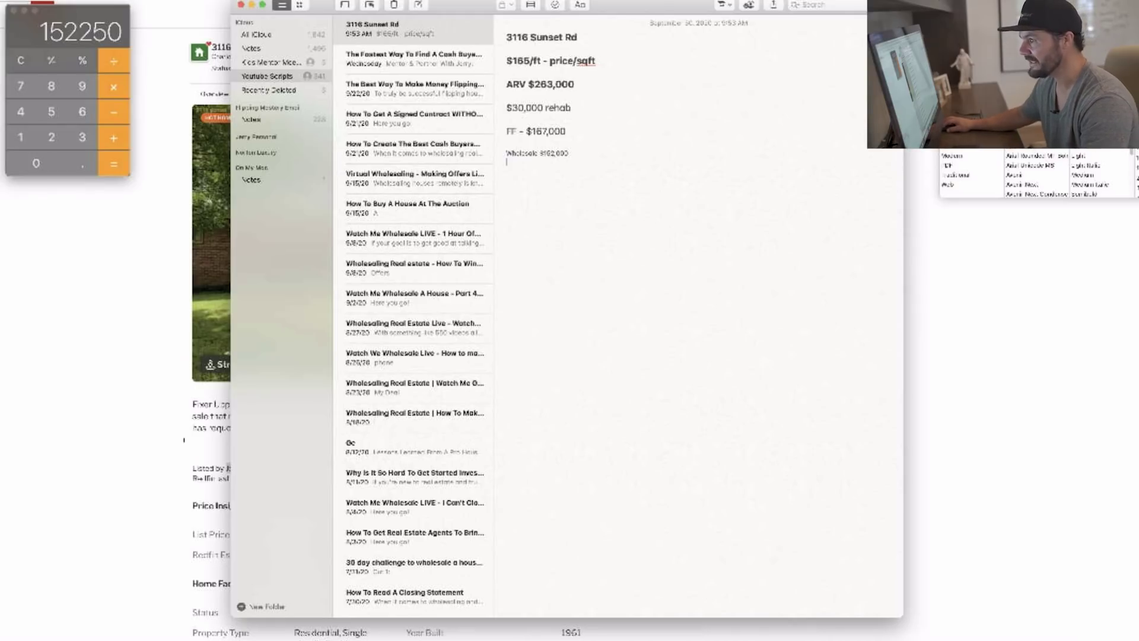
{"action": "left_click", "coordinate": [184, 440]}
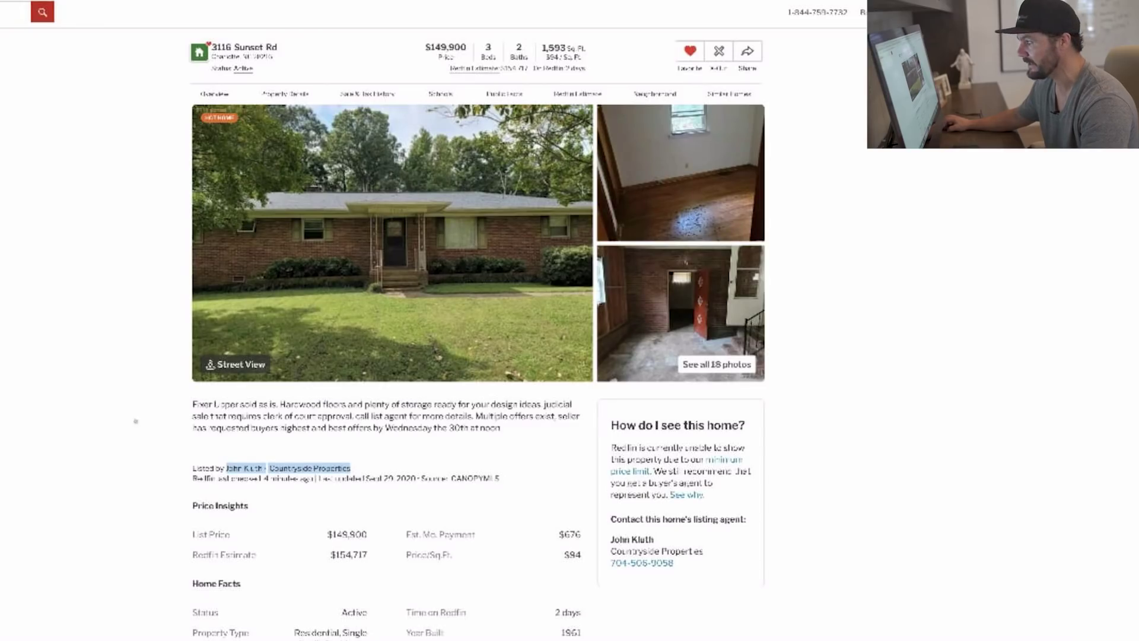